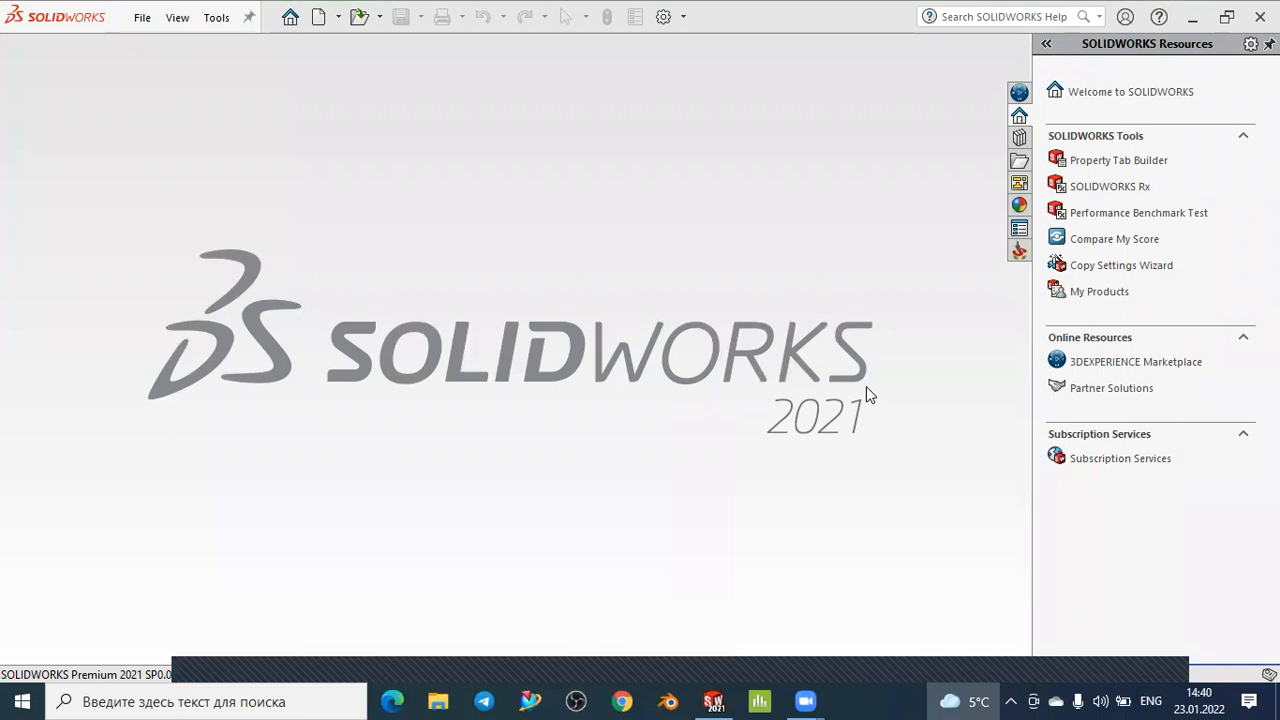
# Create a new part document and set its units to MMGS (millimeter, gram, second)
pyautogui.click(317, 20)
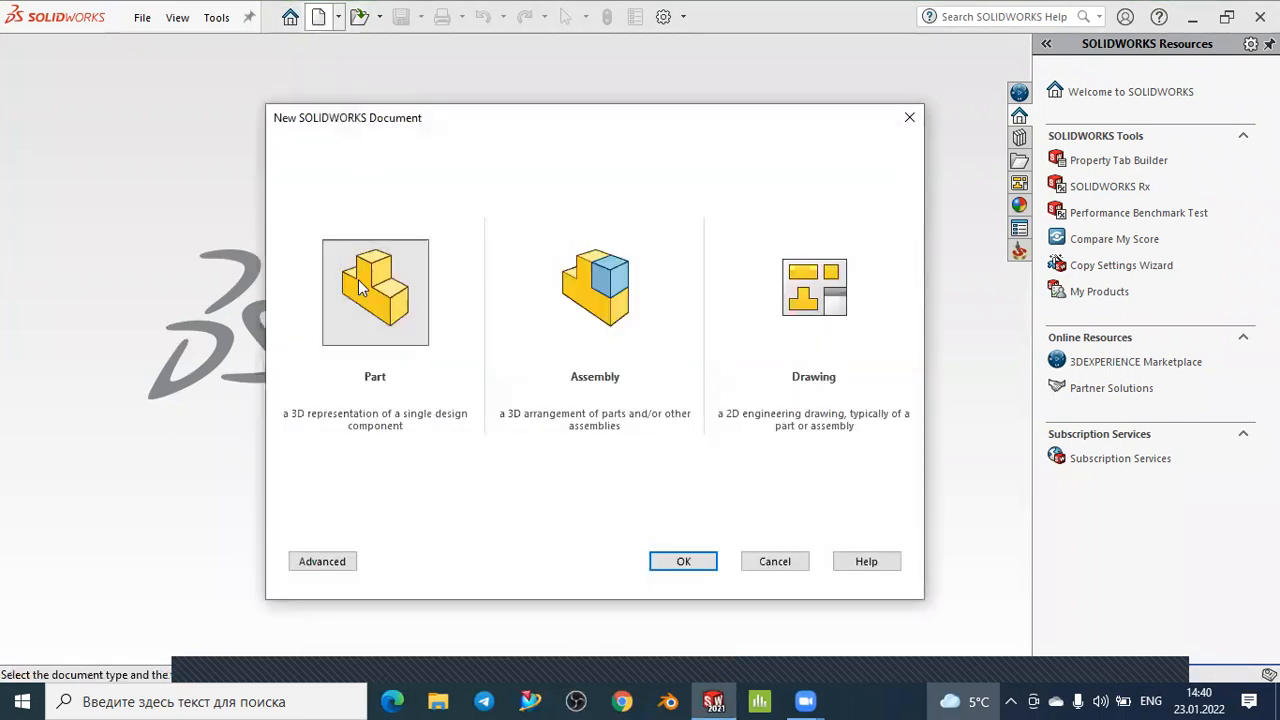
pyautogui.click(684, 561)
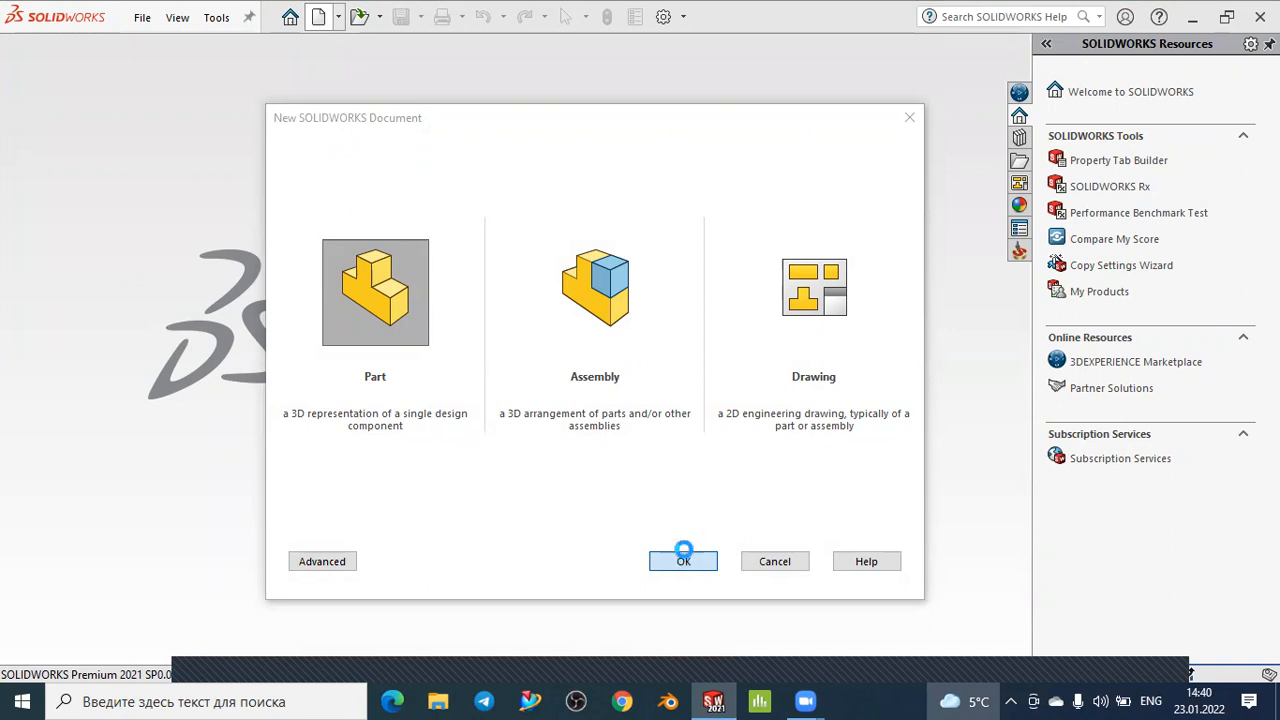
pyautogui.click(674, 366)
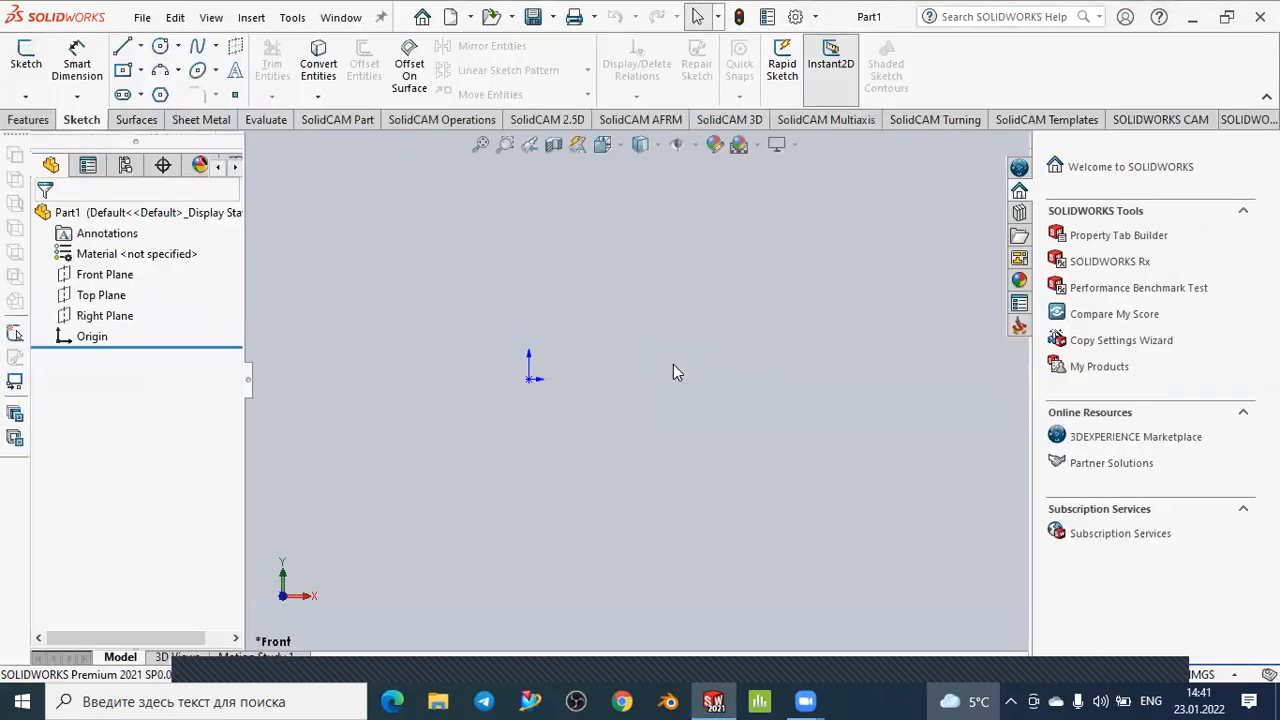
pyautogui.click(1193, 677)
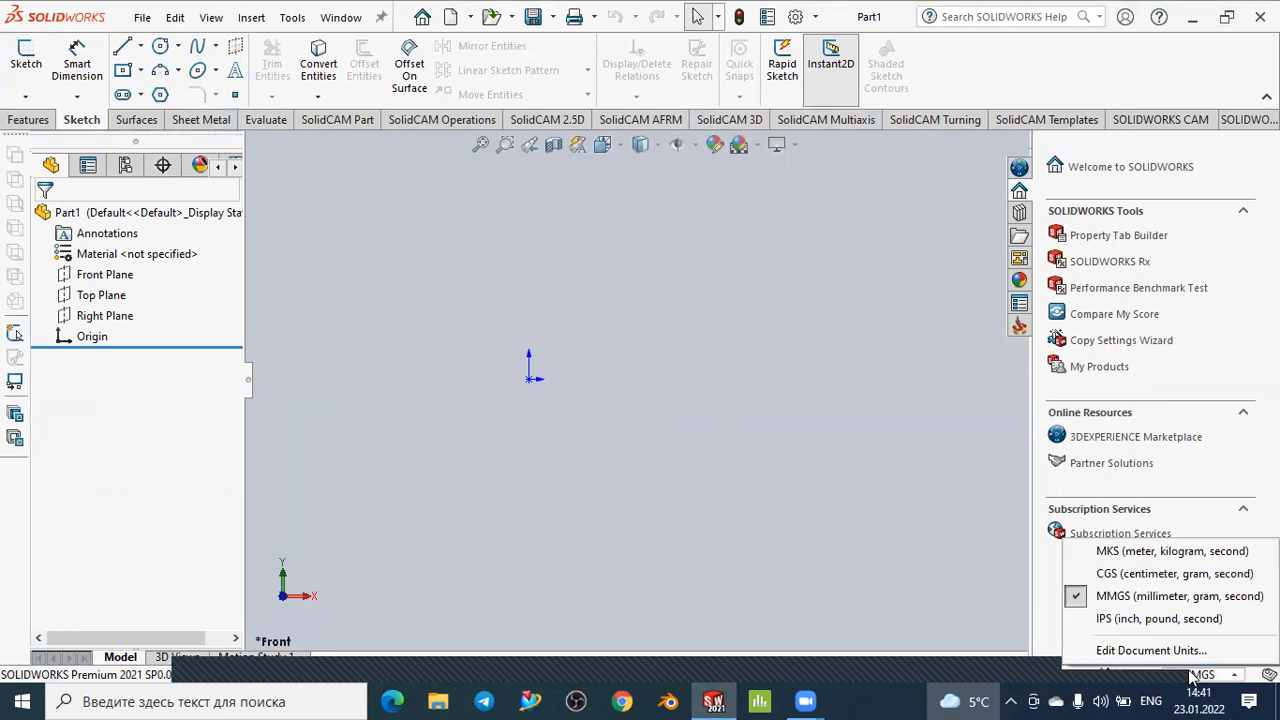
pyautogui.click(1101, 596)
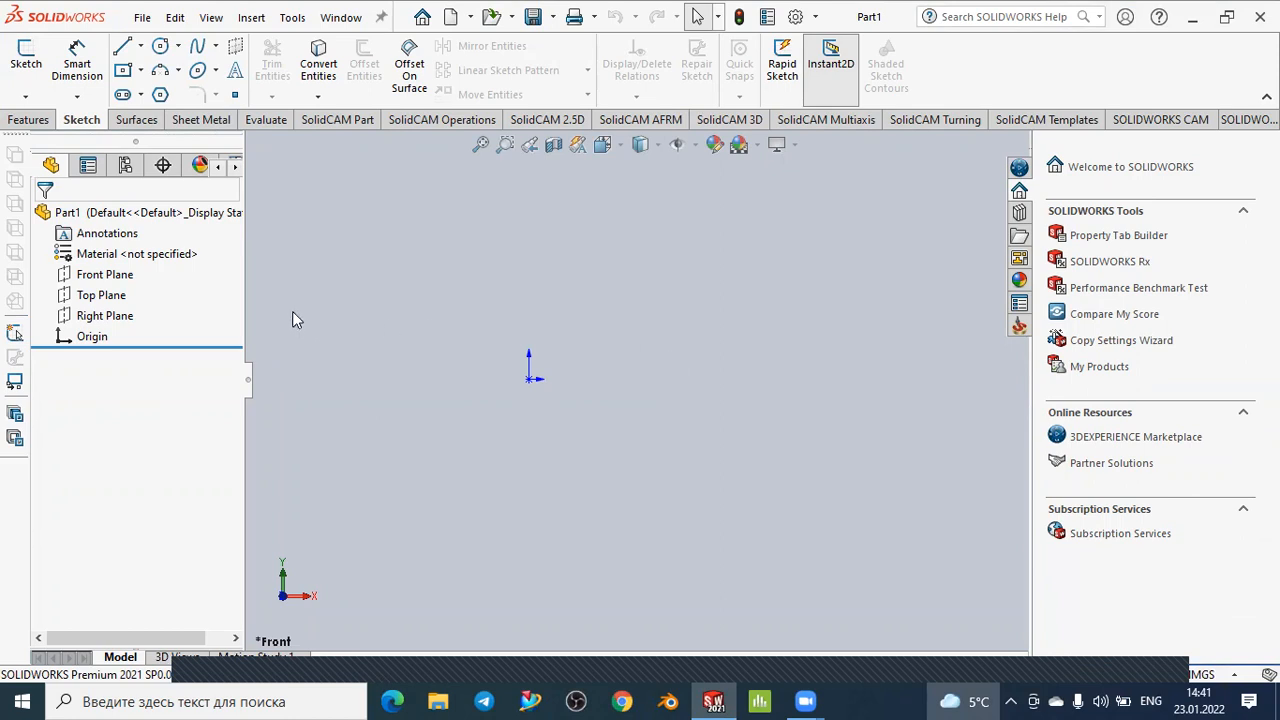
# Start a sketch on the Front Plane and draw a plain corner rectangle just above the origin
pyautogui.click(106, 276)
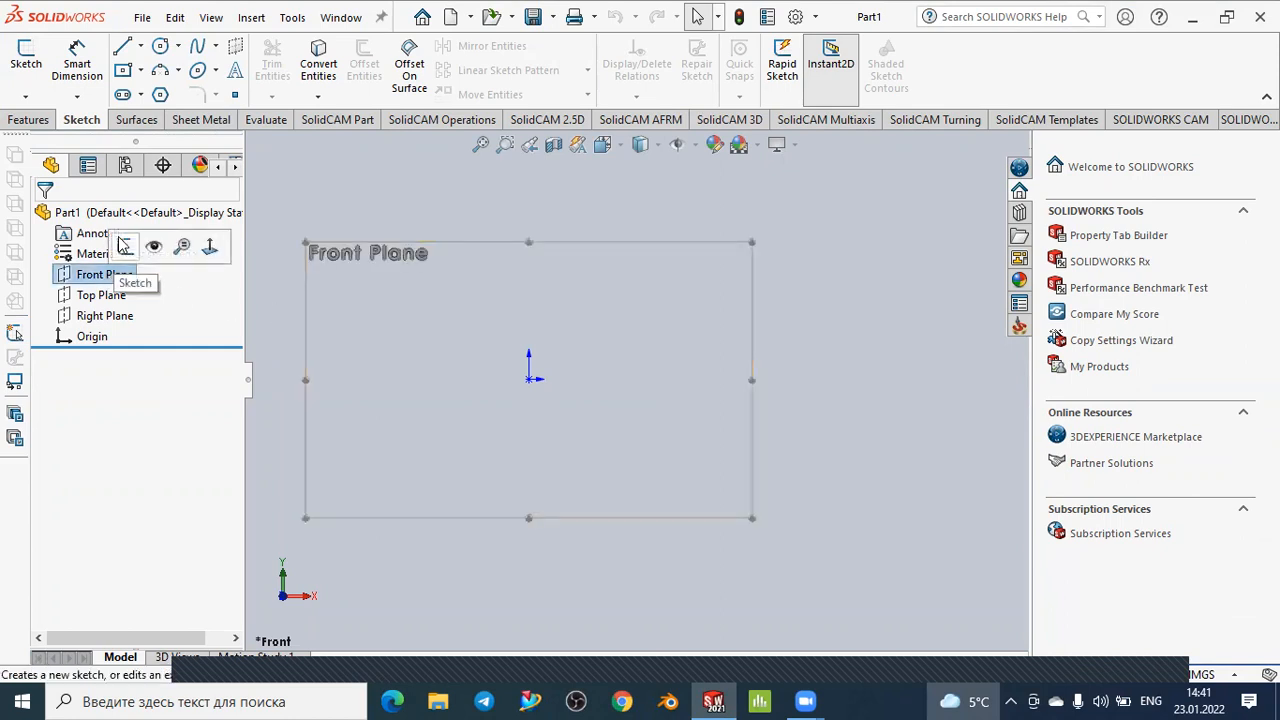
pyautogui.click(123, 244)
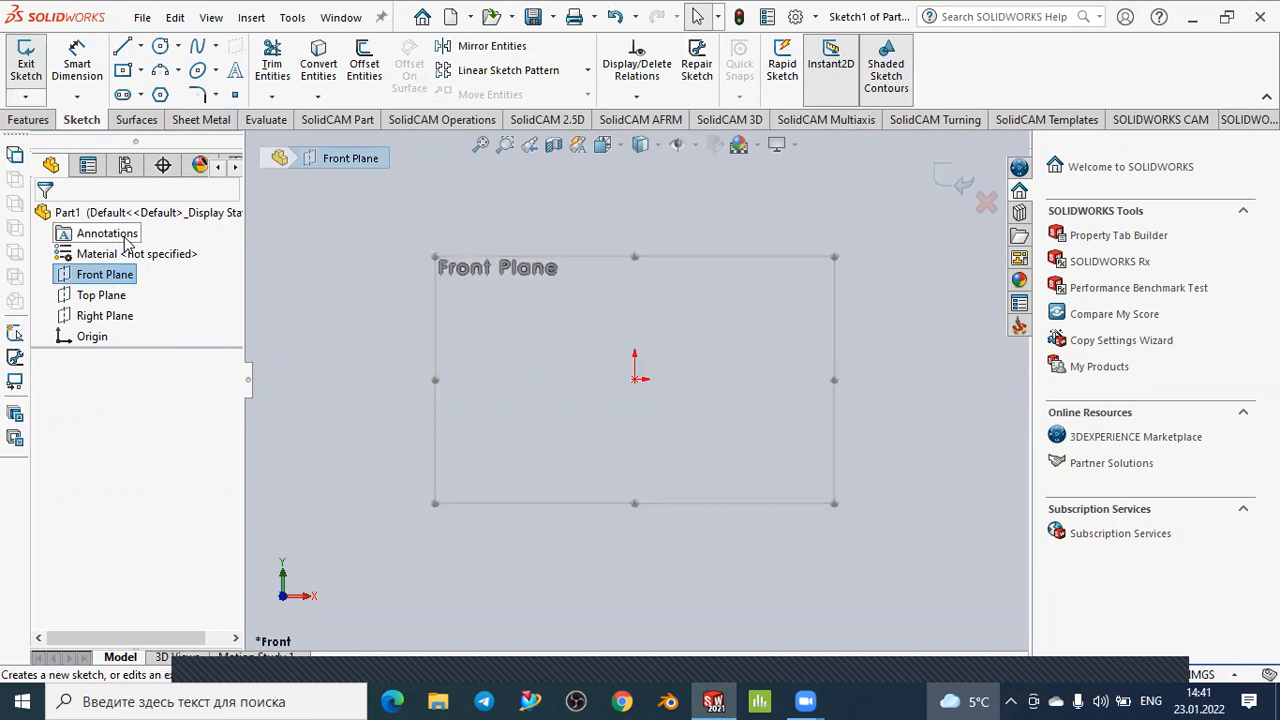
pyautogui.click(142, 72)
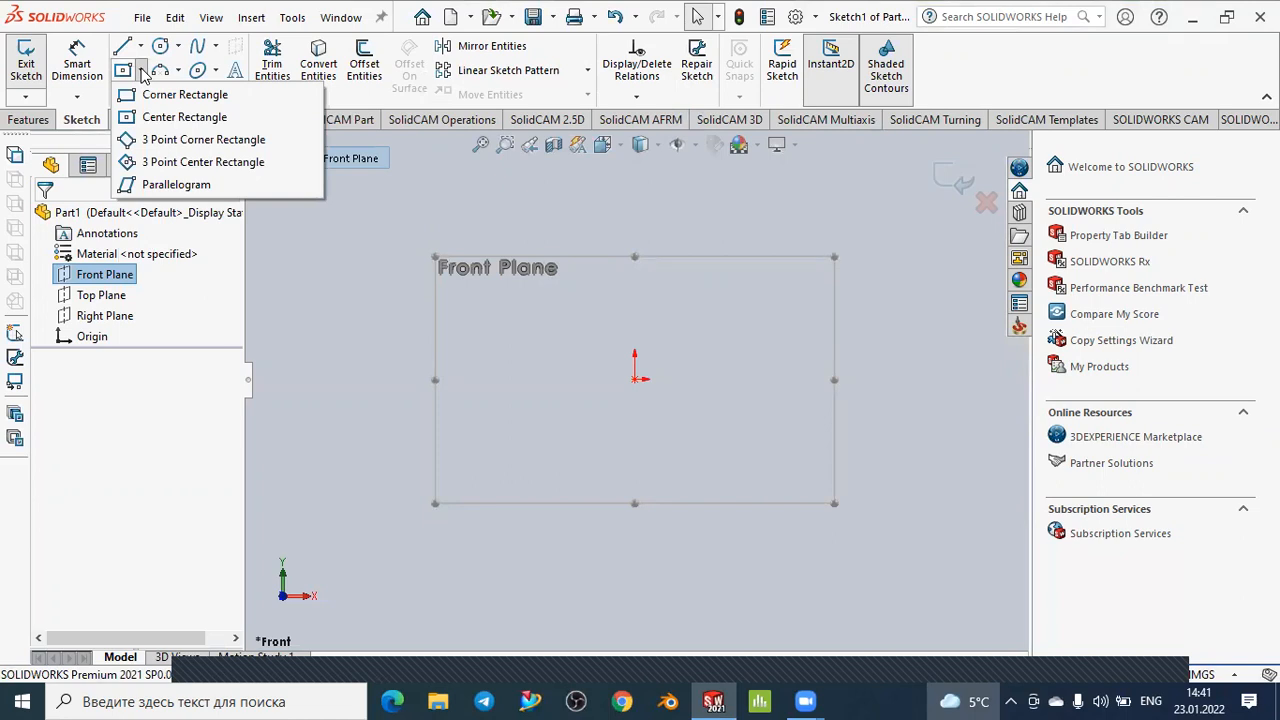
pyautogui.click(160, 95)
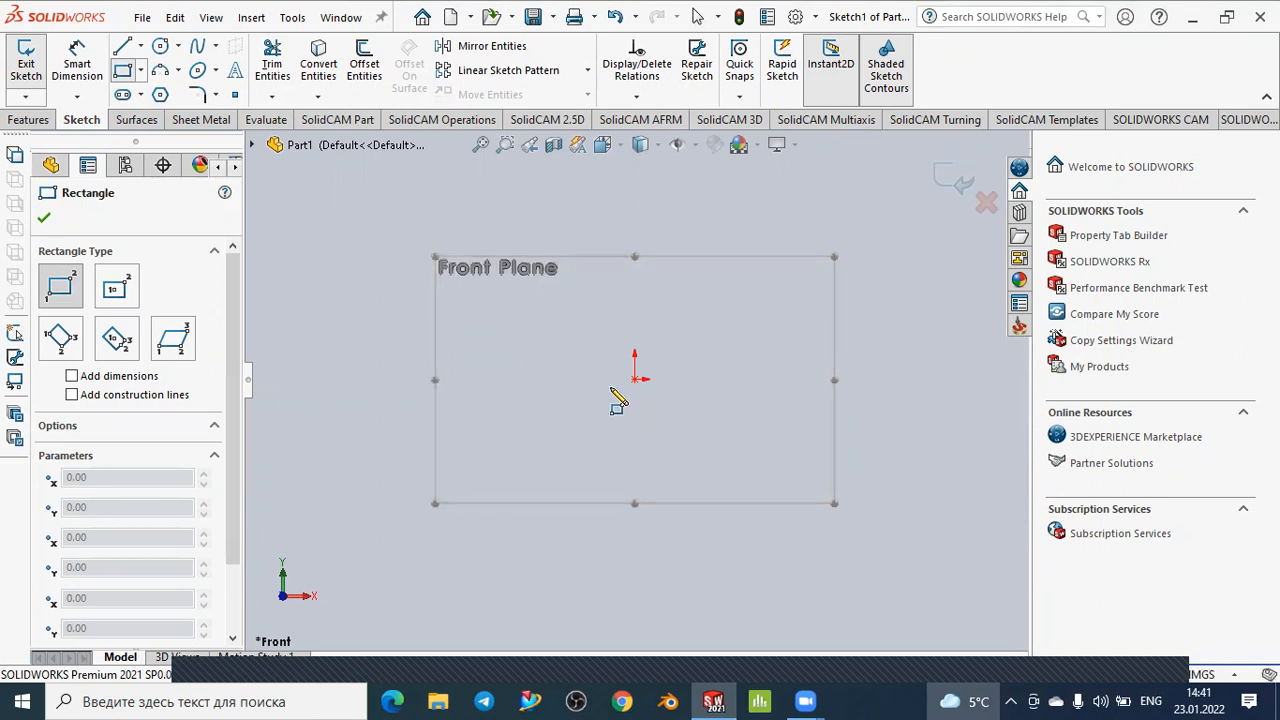
pyautogui.click(514, 341)
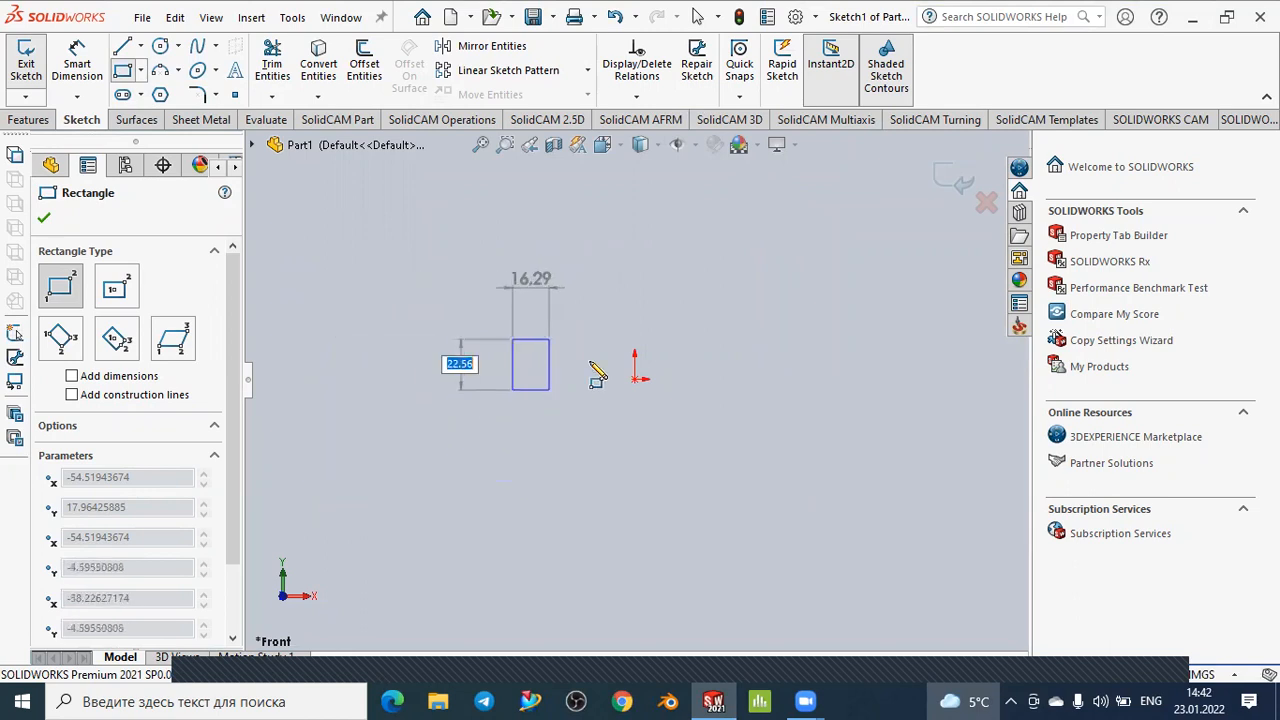
pyautogui.click(755, 219)
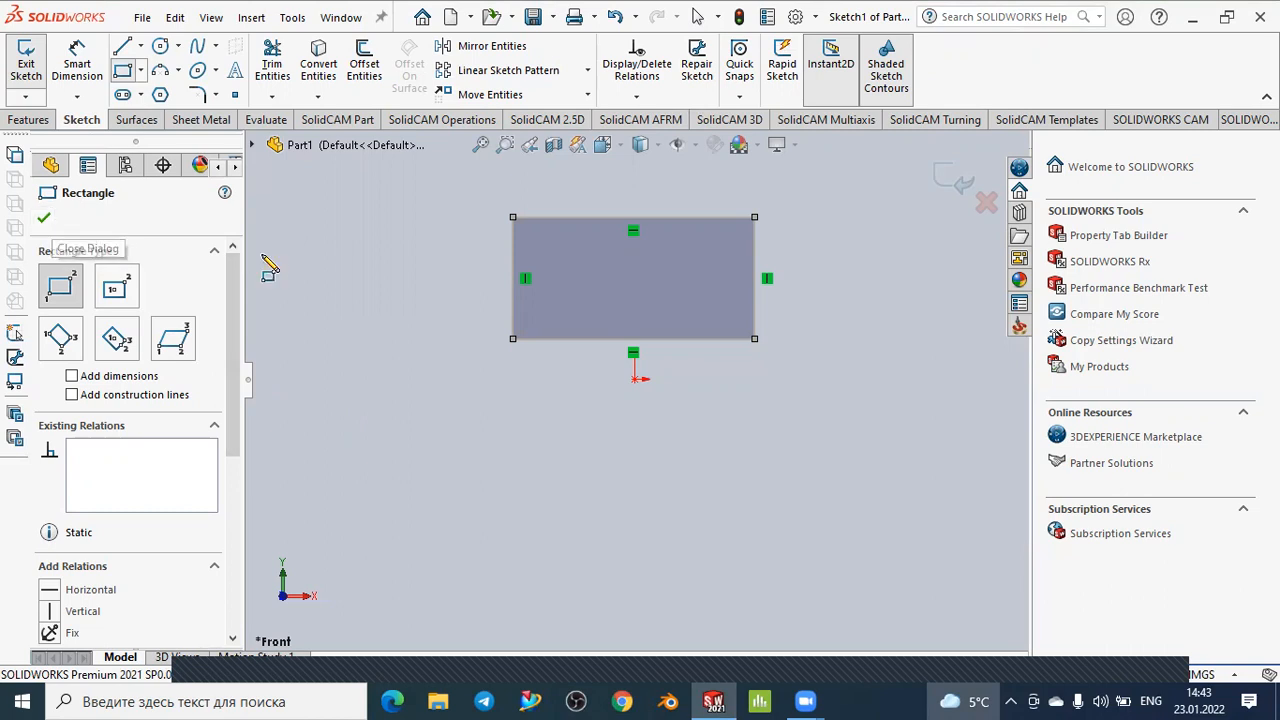
pyautogui.click(44, 220)
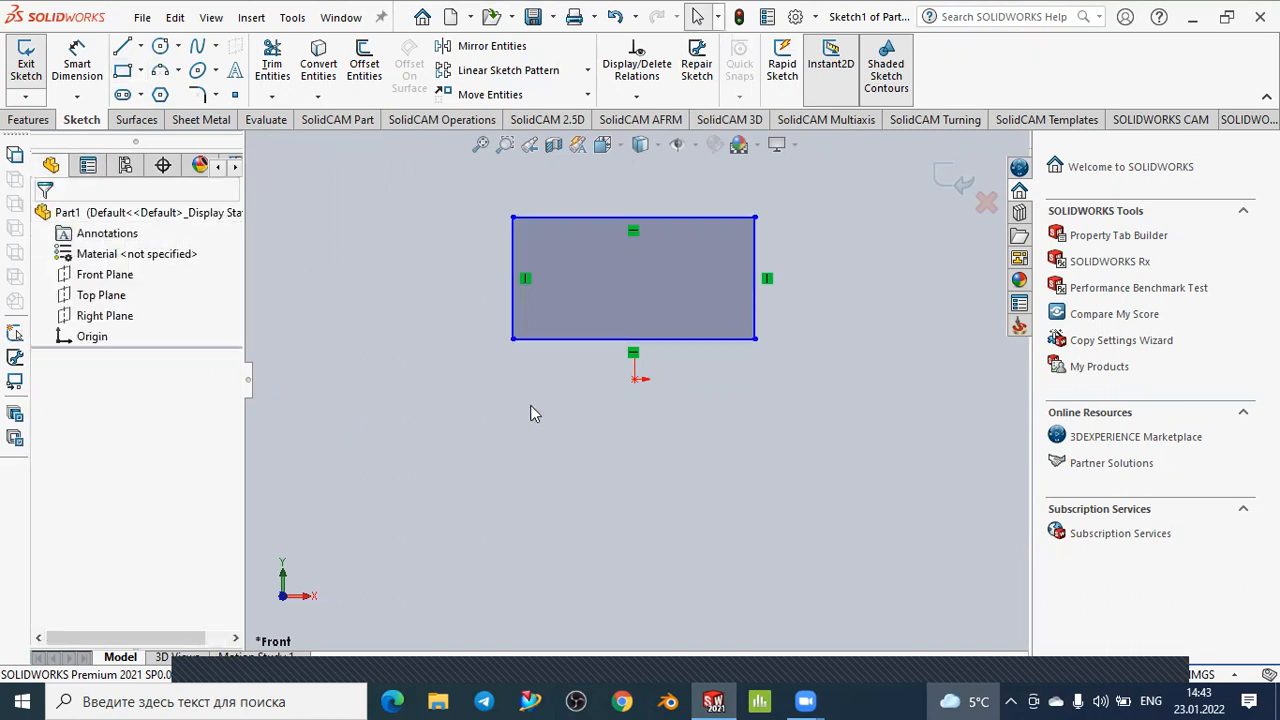
# Draw a corner rectangle about 109 by 60 mm below the origin with automatic dimensions added
pyautogui.click(121, 73)
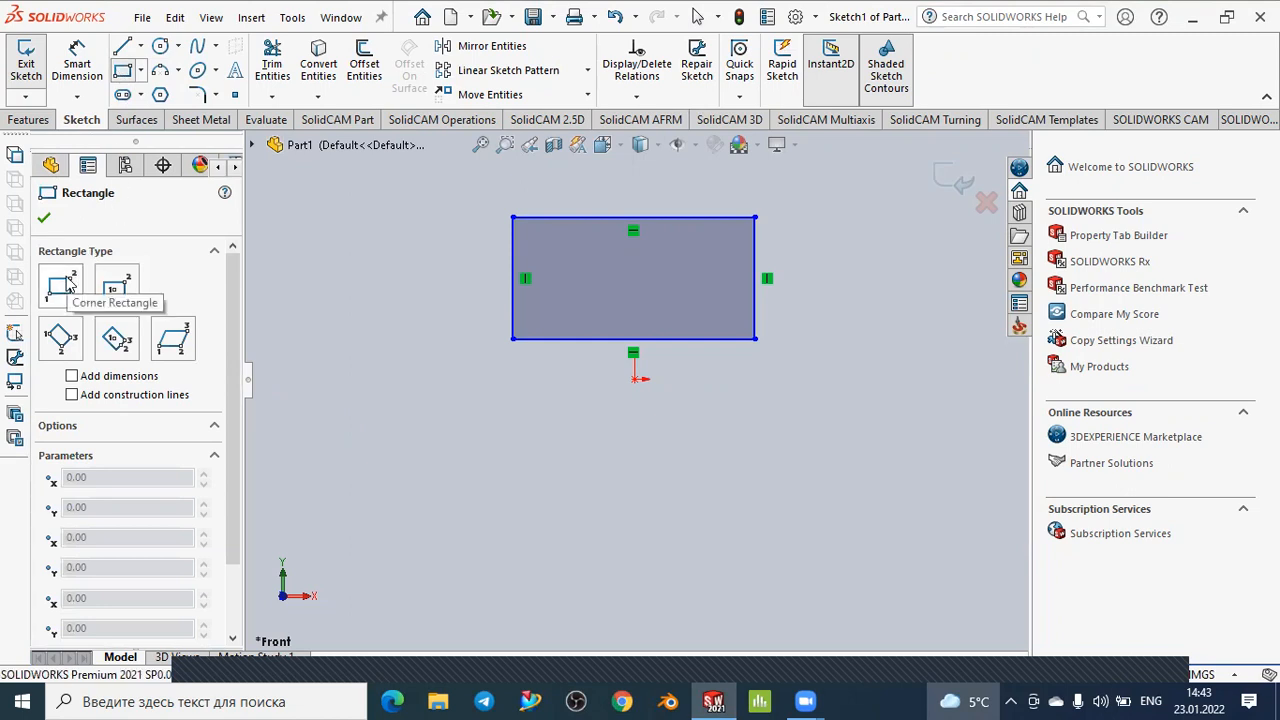
pyautogui.click(72, 377)
pyautogui.click(557, 427)
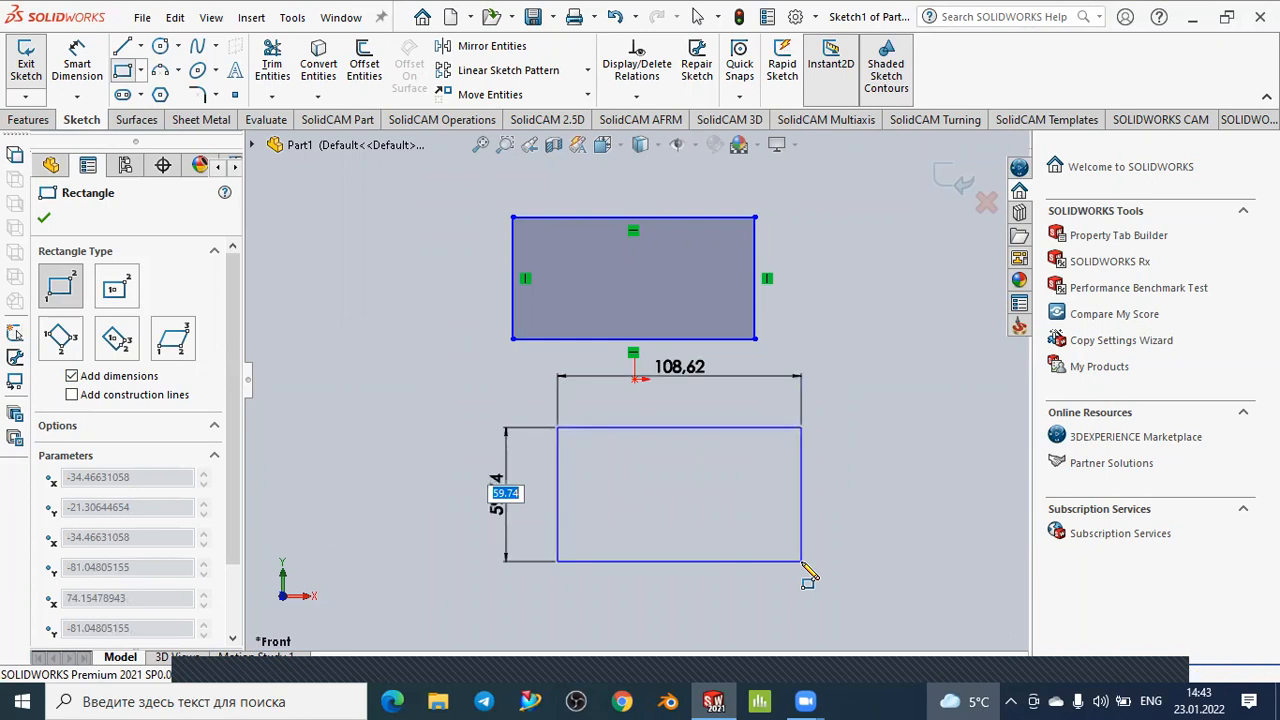
pyautogui.click(802, 563)
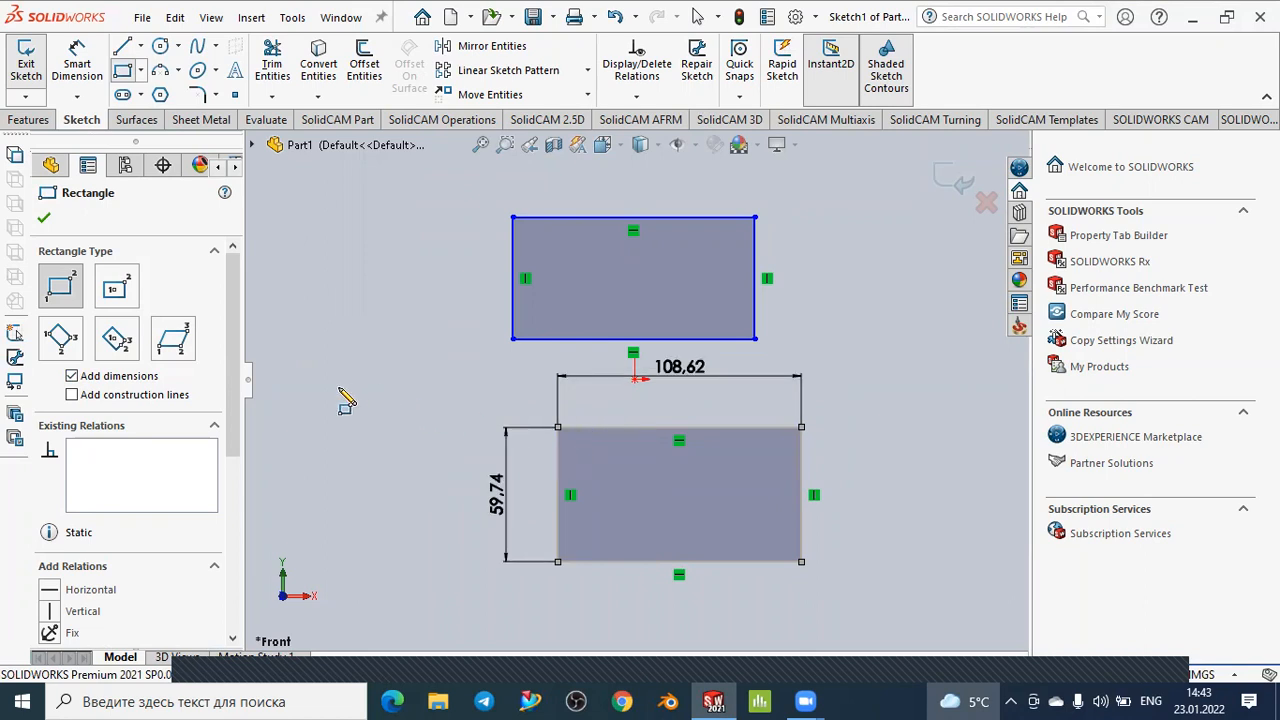
# Draw a dimensioned corner rectangle about 150 by 80 mm, left of the existing ones, with construction lines from corners
pyautogui.click(71, 395)
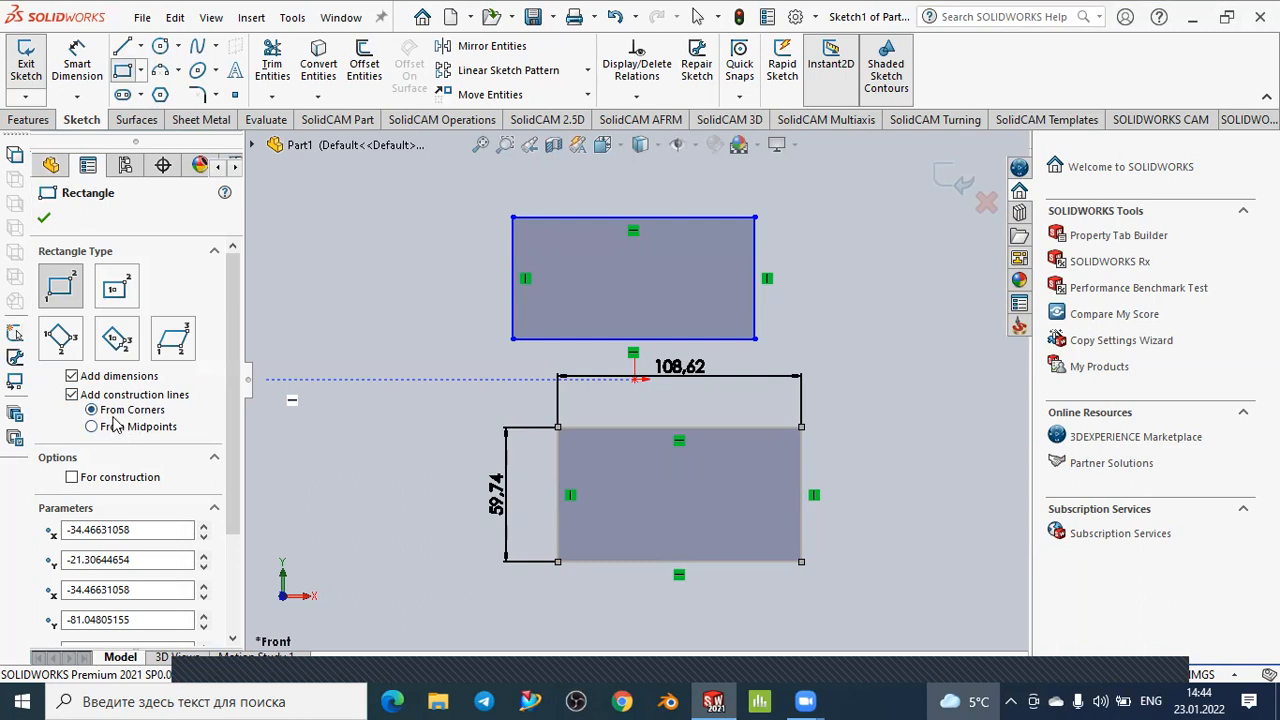
pyautogui.scroll(-2, 430, 443)
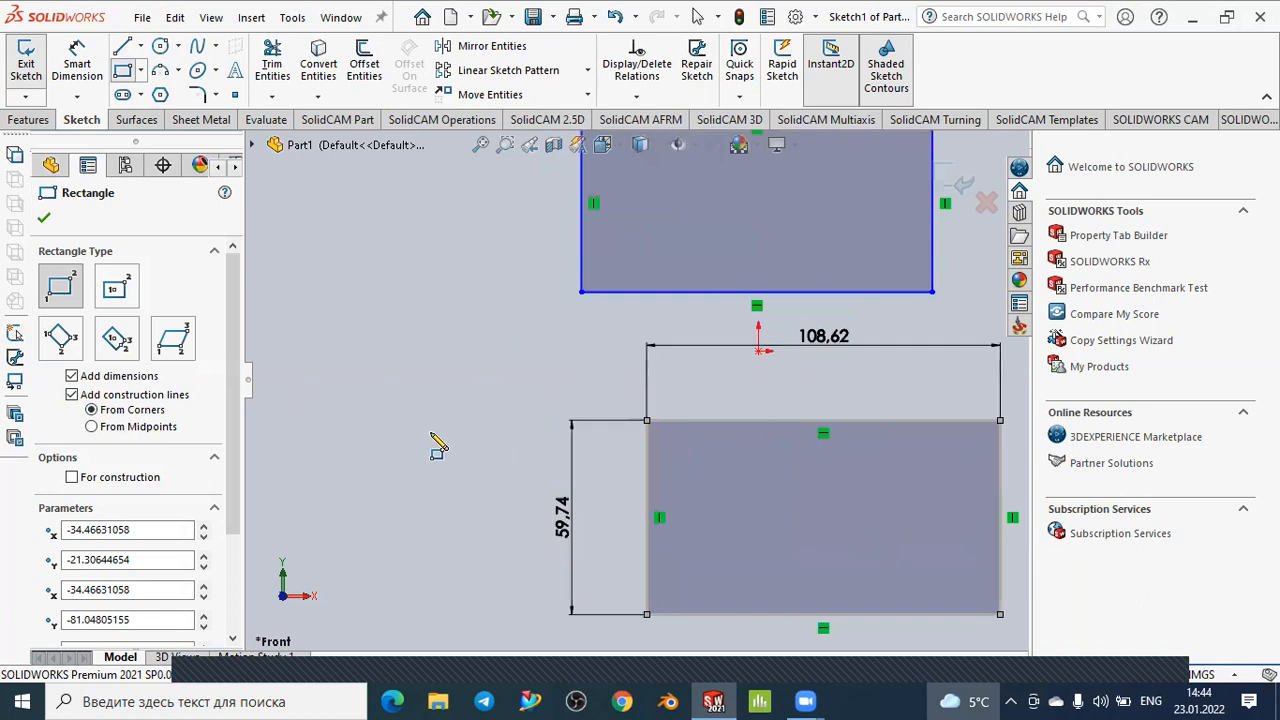
pyautogui.scroll(5, 440, 443)
pyautogui.scroll(-1, 390, 278)
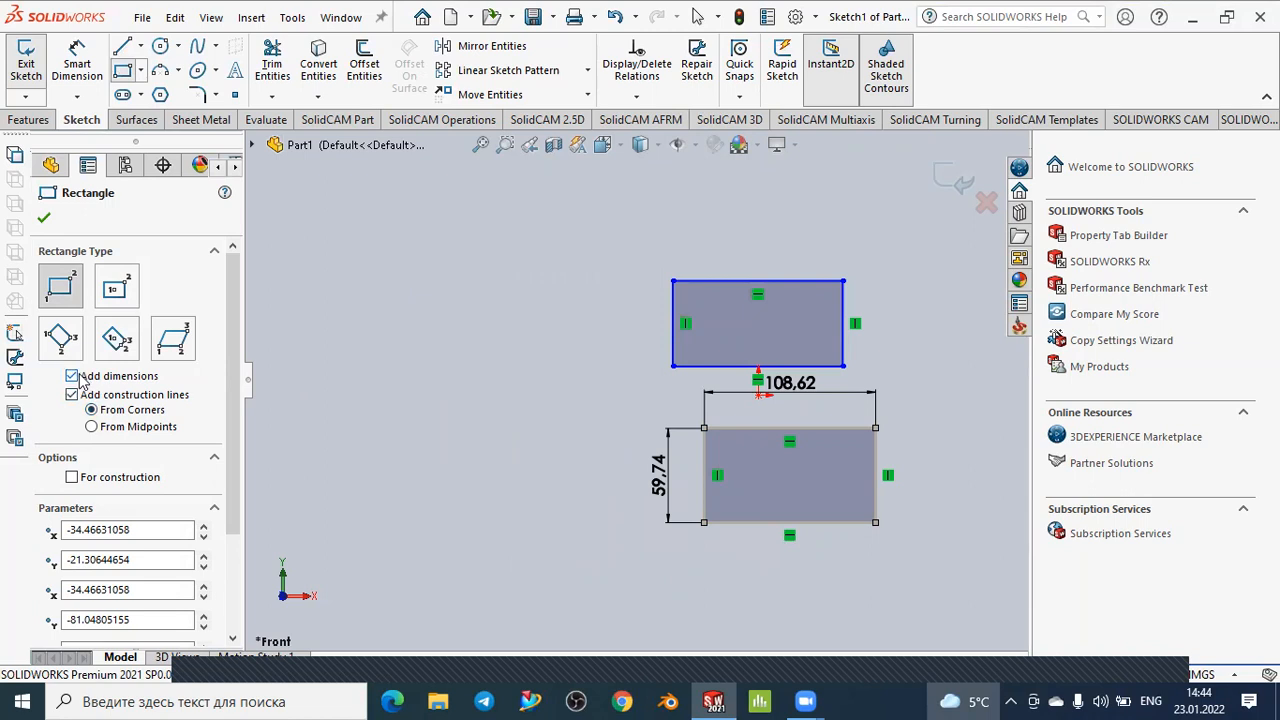
pyautogui.click(361, 293)
pyautogui.click(463, 351)
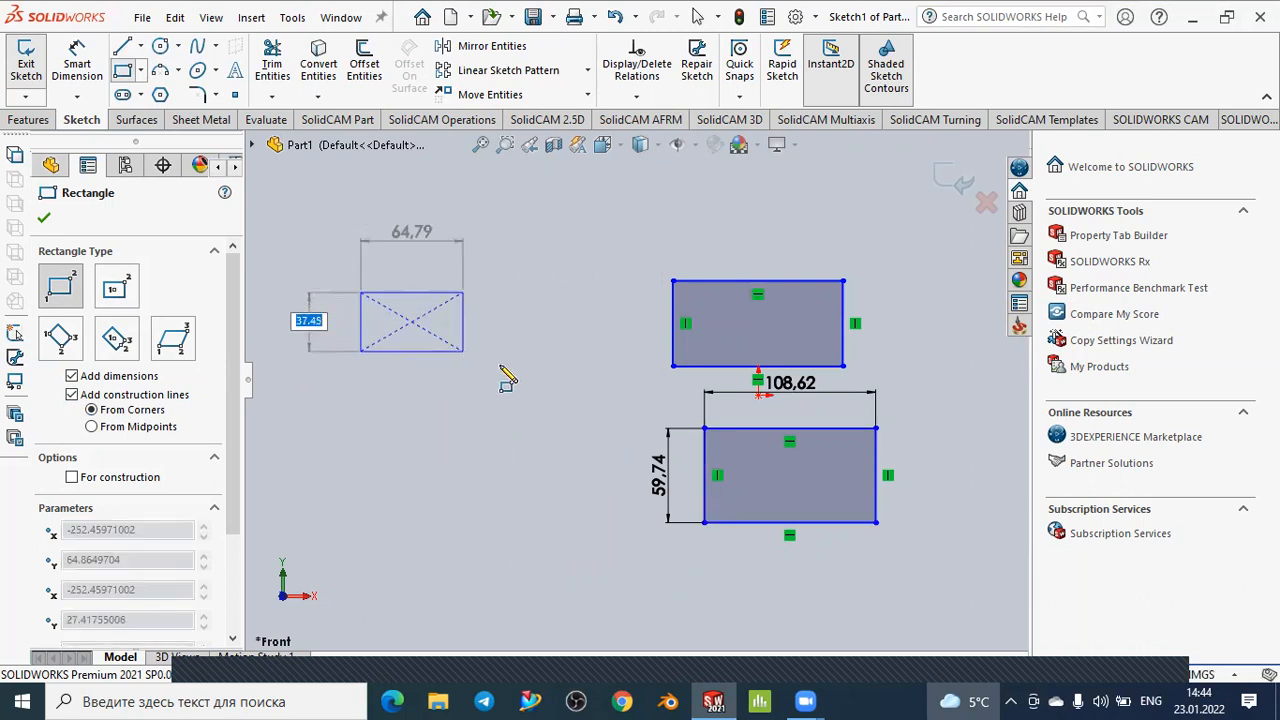
pyautogui.click(597, 419)
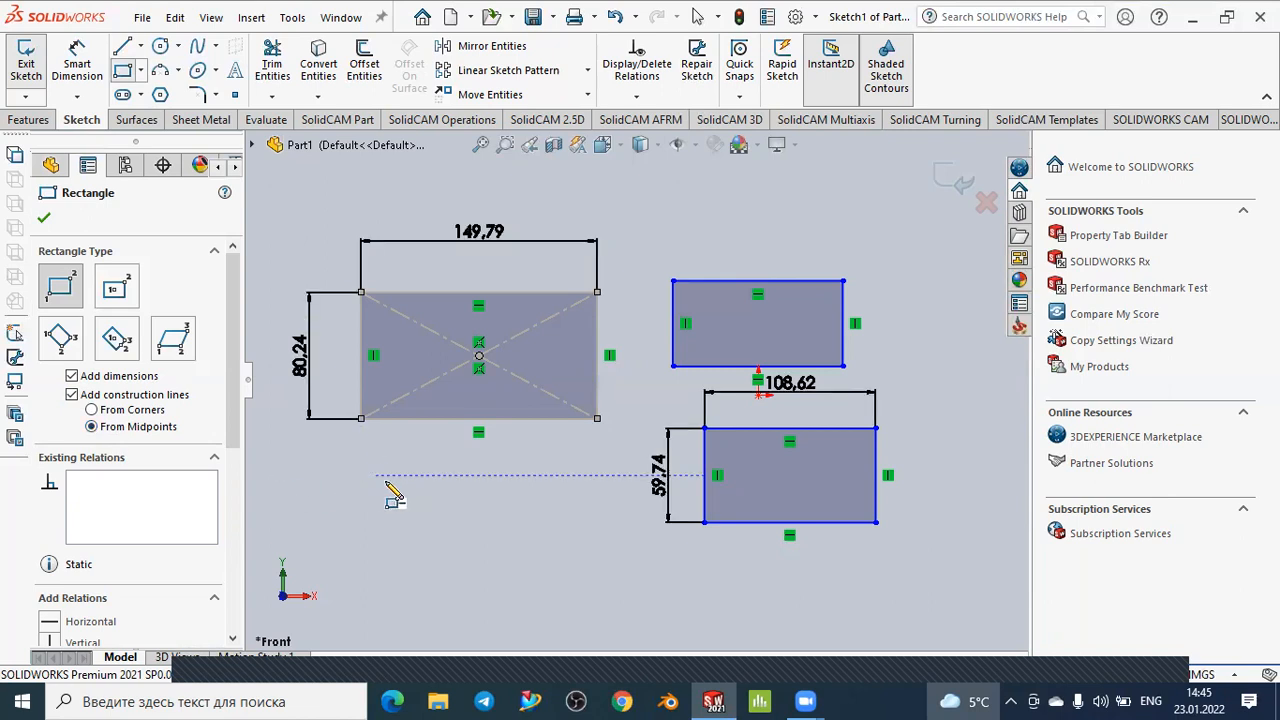
# Draw a dimensioned corner rectangle about 152 by 68 mm below it with construction lines from midpoints, and turn off adding dimensions
pyautogui.click(361, 476)
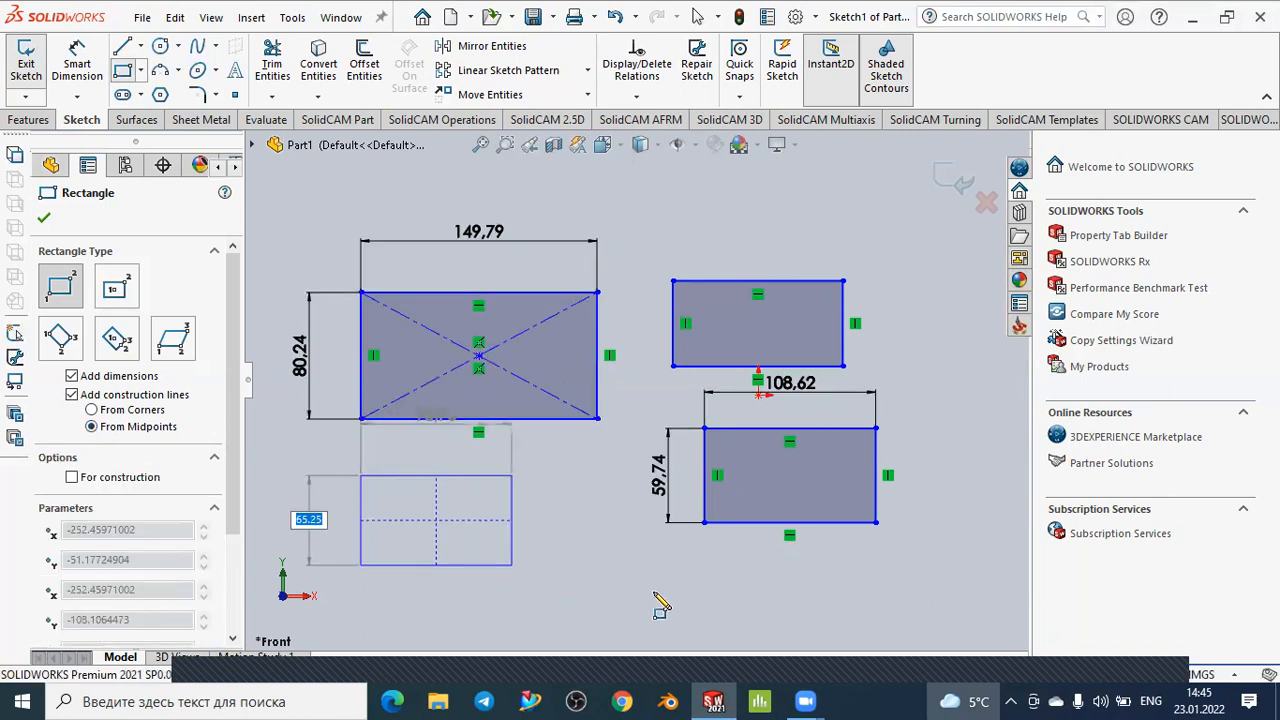
pyautogui.click(600, 582)
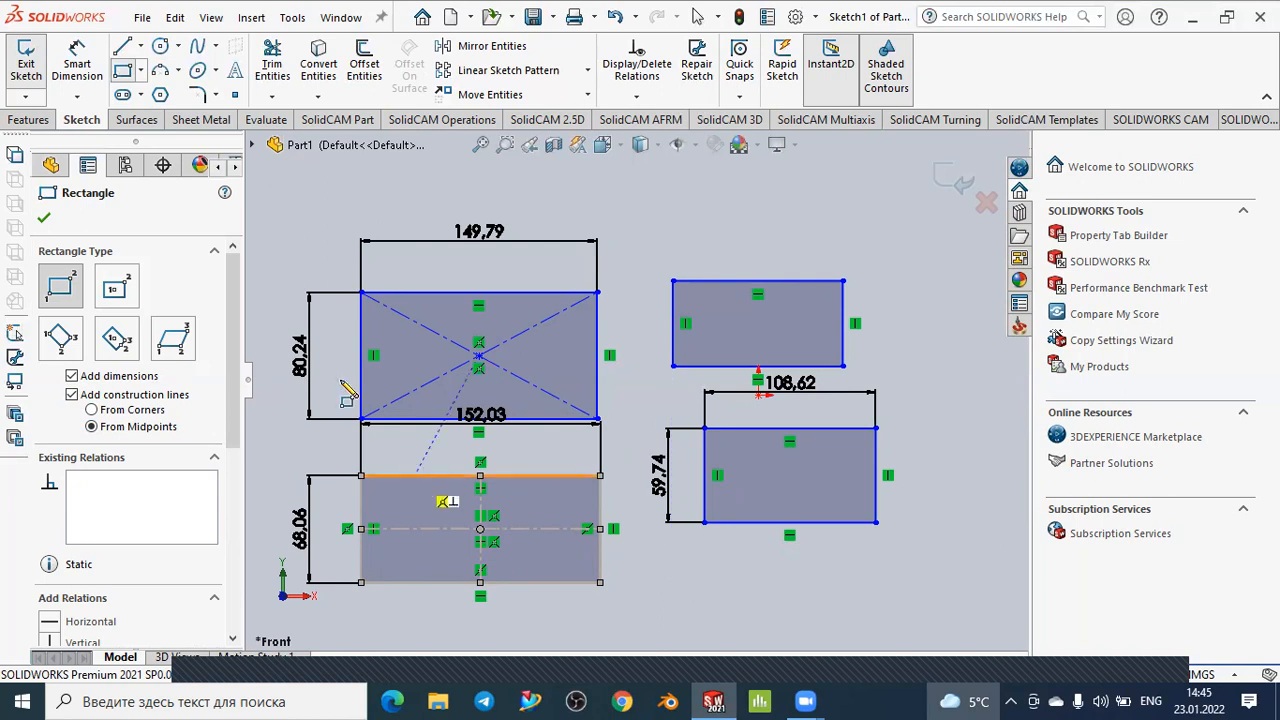
pyautogui.click(66, 289)
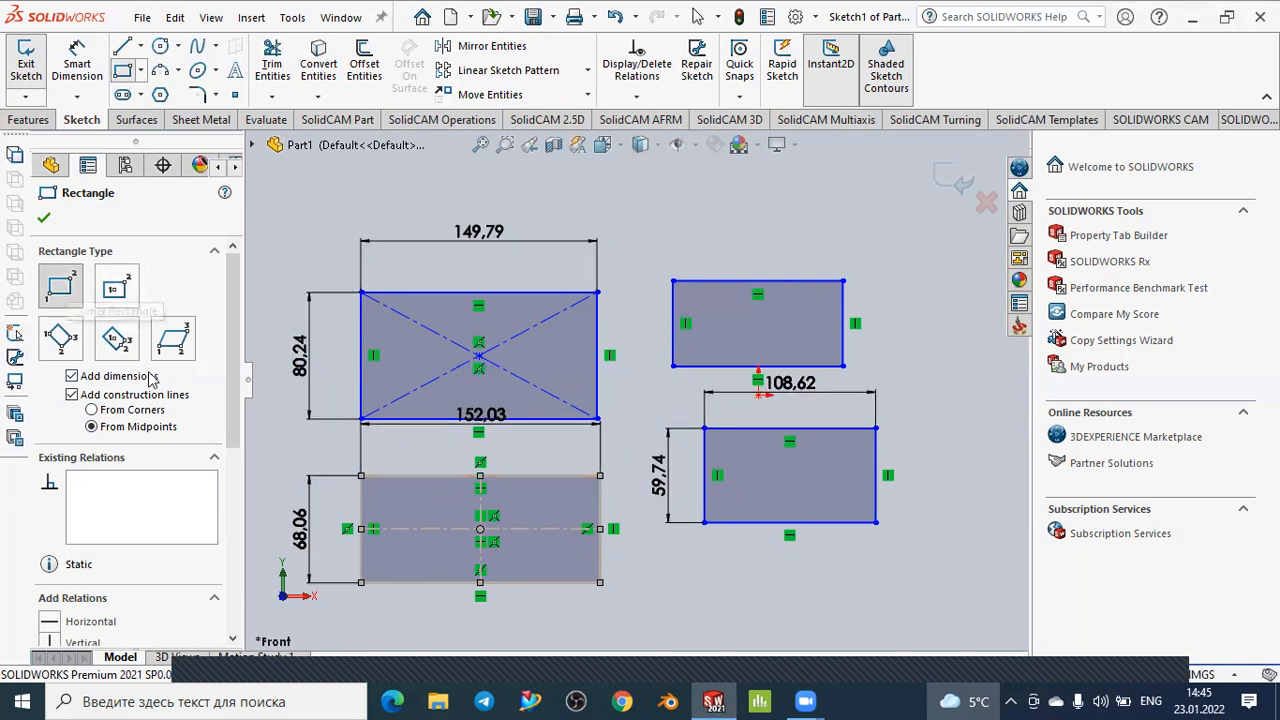
pyautogui.click(72, 395)
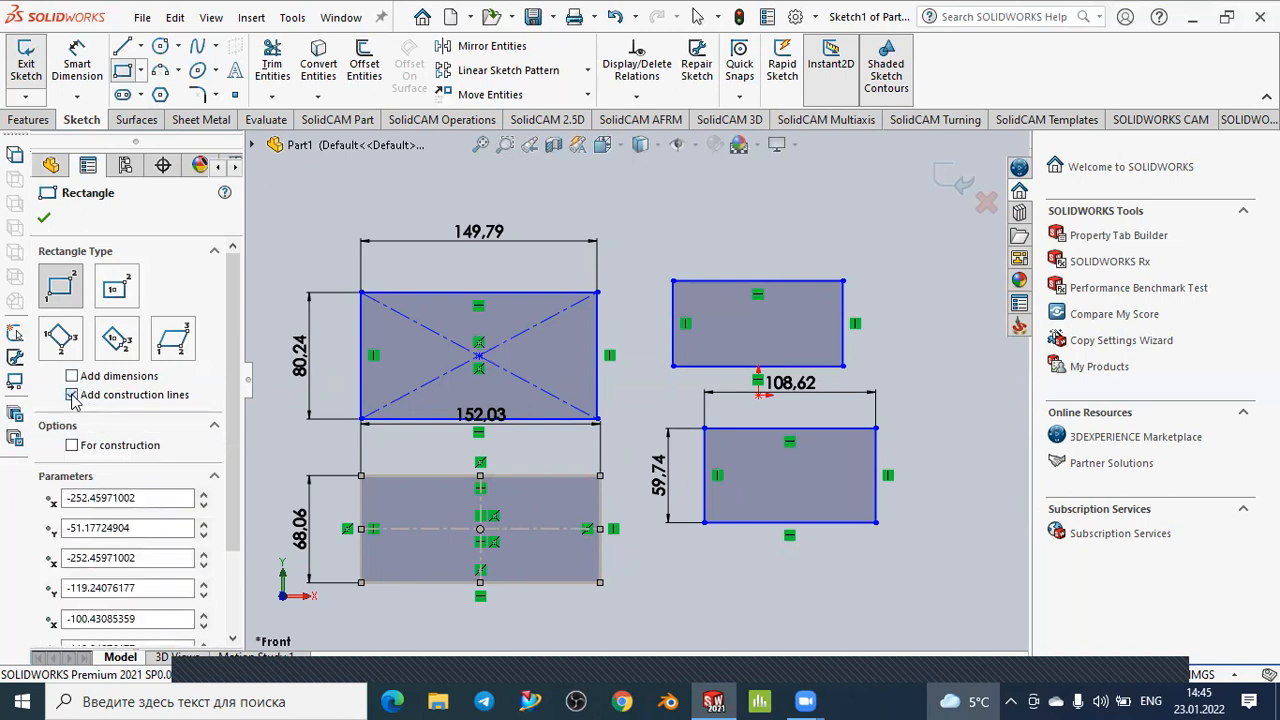
pyautogui.click(72, 395)
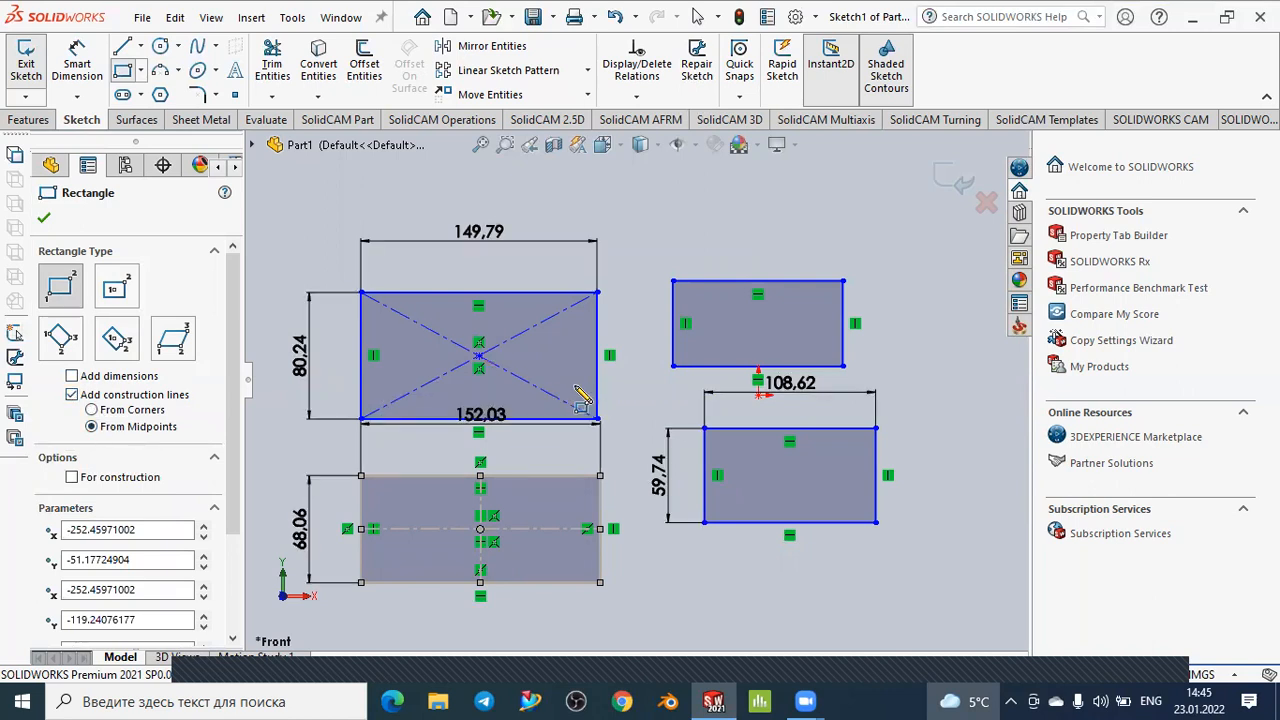
# Convert the rectangle with the midpoint construction lines to construction geometry
pyautogui.scroll(2, 578, 394)
pyautogui.scroll(2, 590, 390)
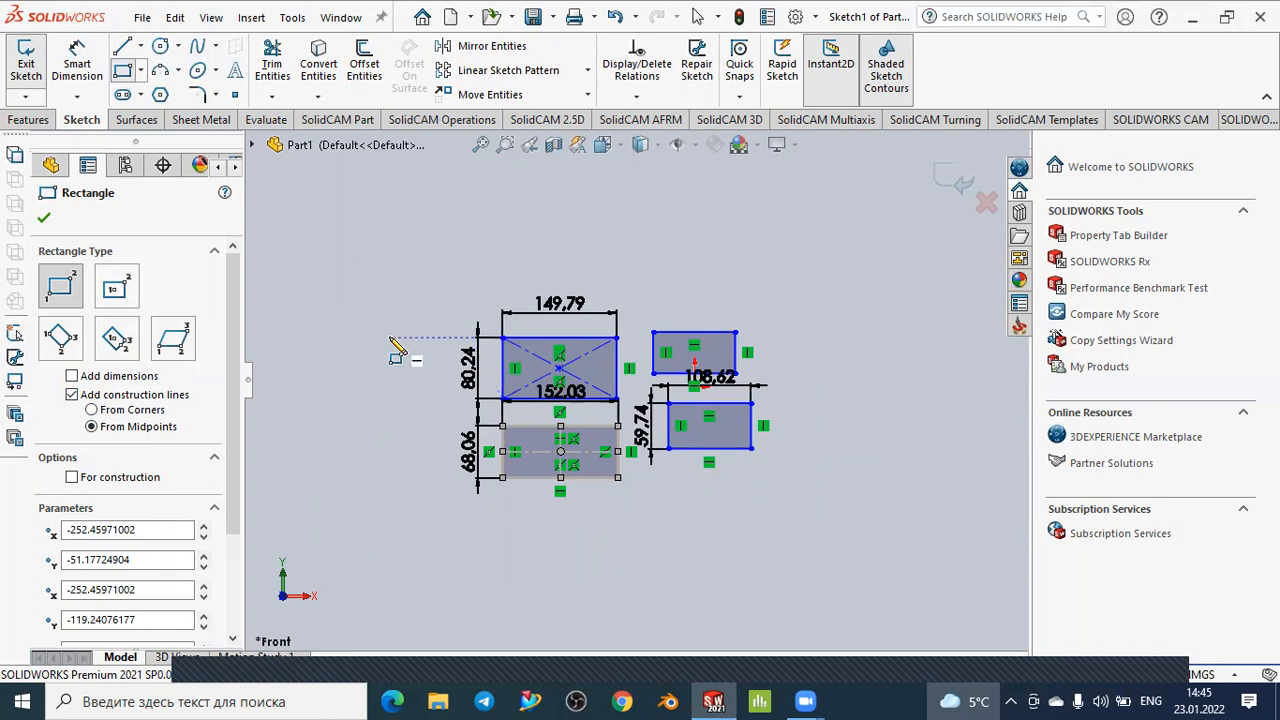
pyautogui.click(72, 478)
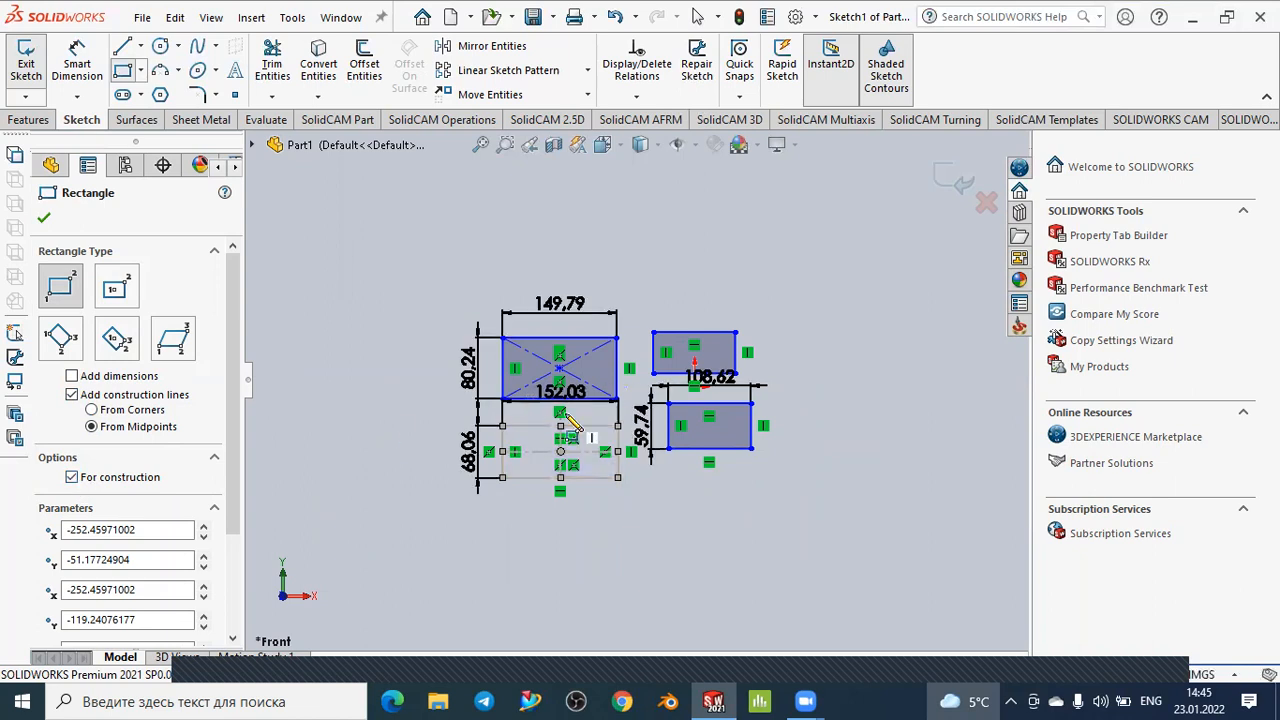
pyautogui.scroll(3, 572, 420)
pyautogui.scroll(-3, 586, 418)
pyautogui.scroll(-3, 590, 428)
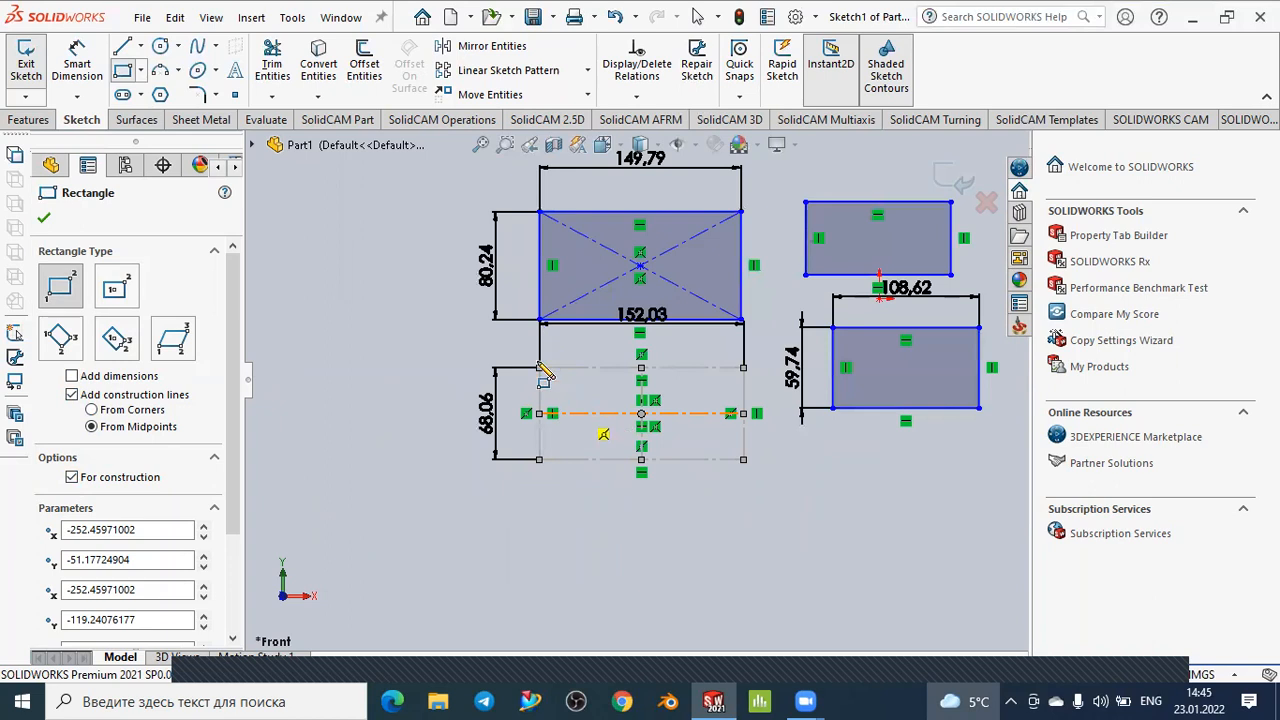
pyautogui.click(72, 478)
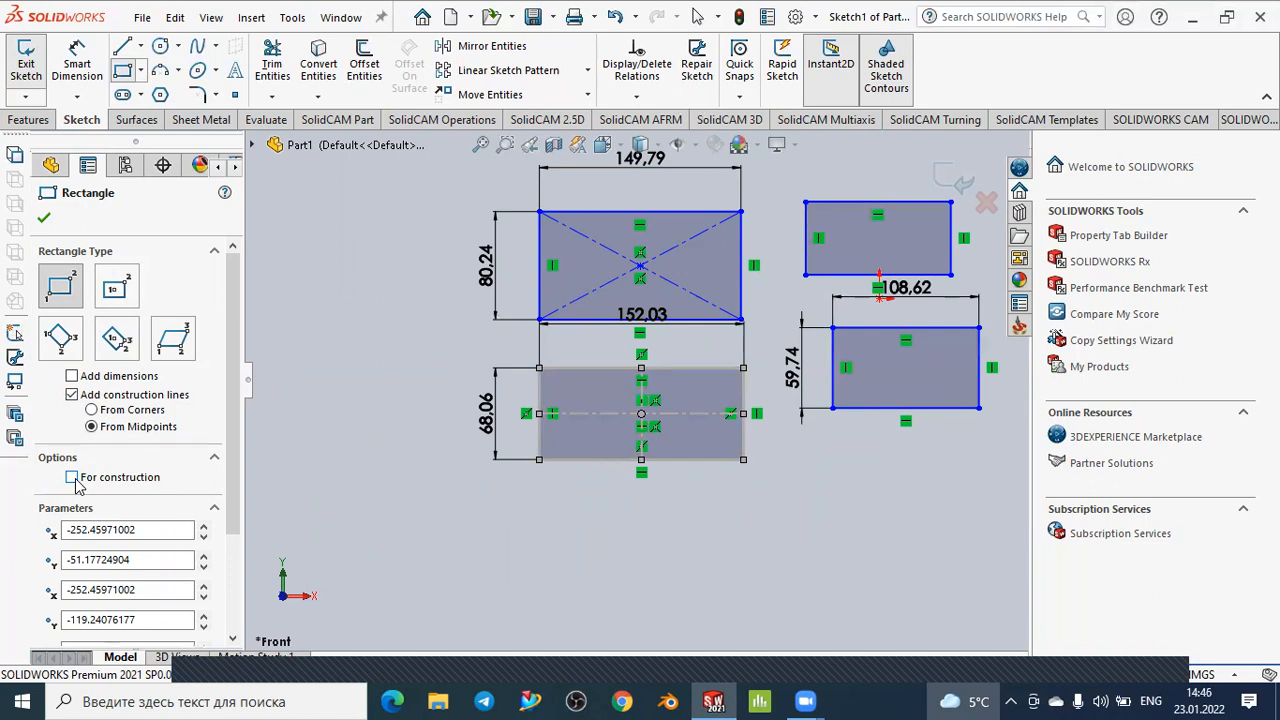
pyautogui.click(72, 478)
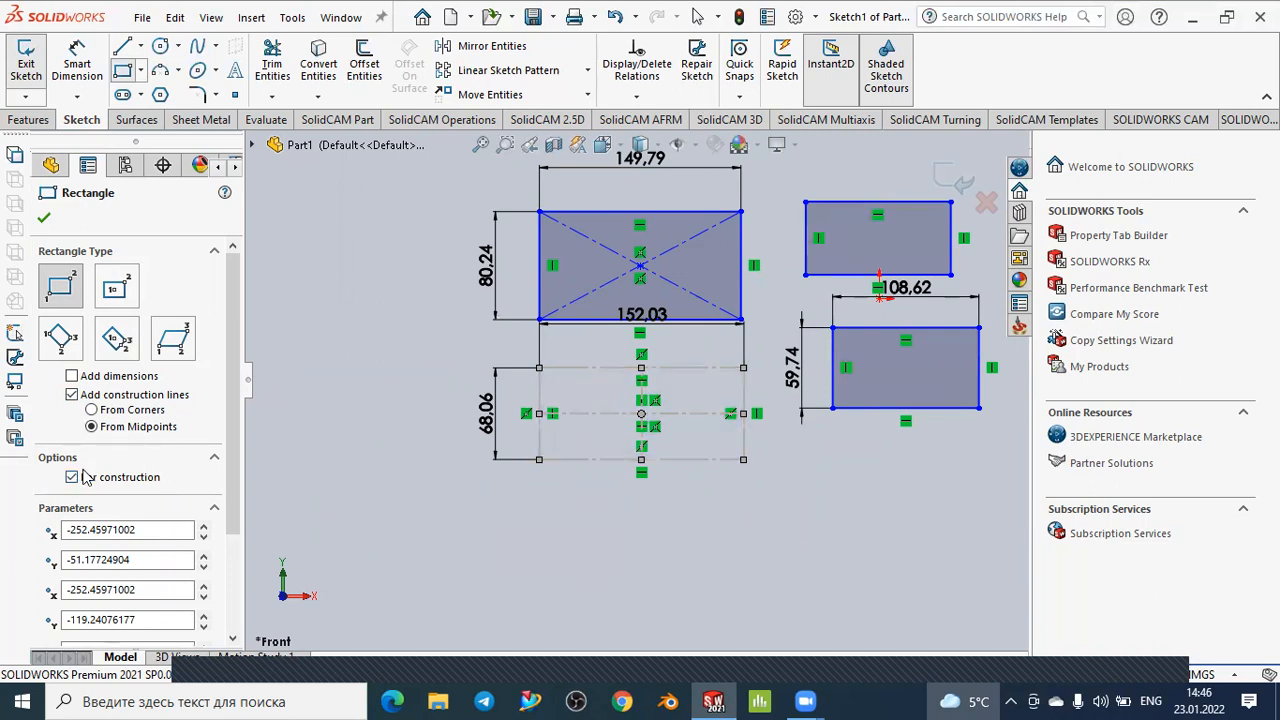
# Draw an undimensioned corner rectangle about 52 mm high with midpoint construction lines below the construction rectangle, and finish the Rectangle command
pyautogui.click(556, 508)
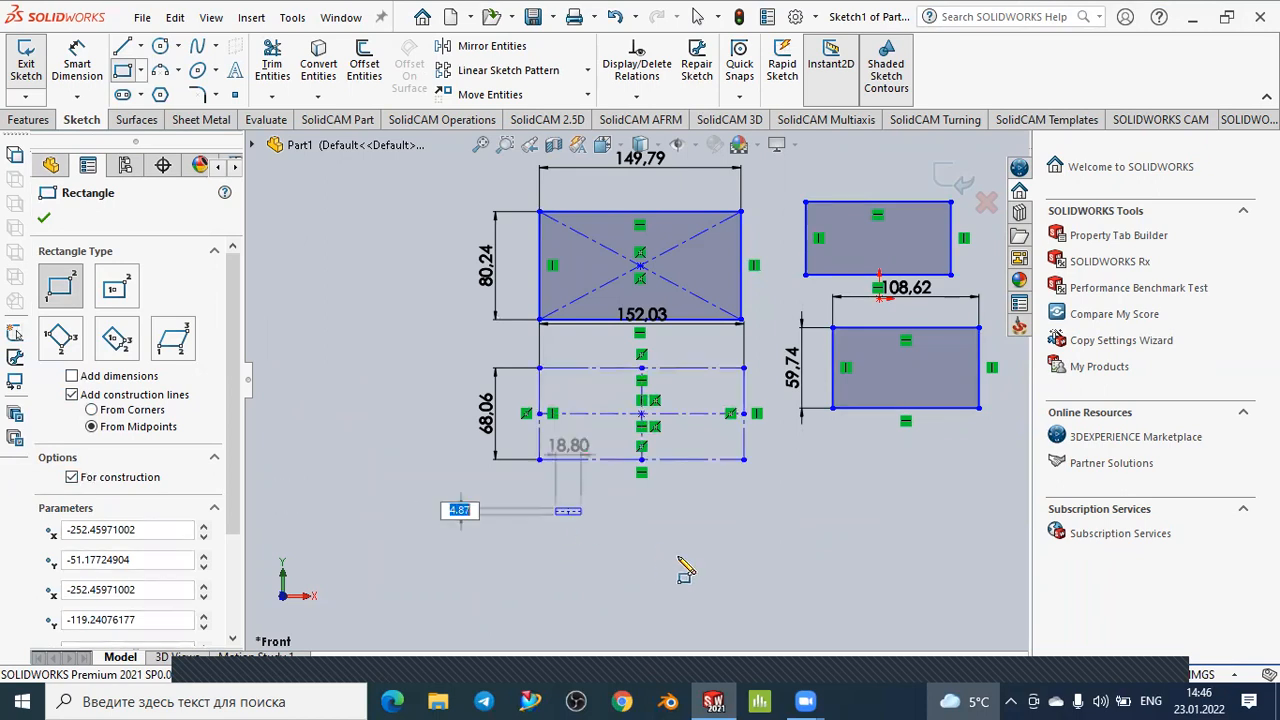
pyautogui.click(743, 578)
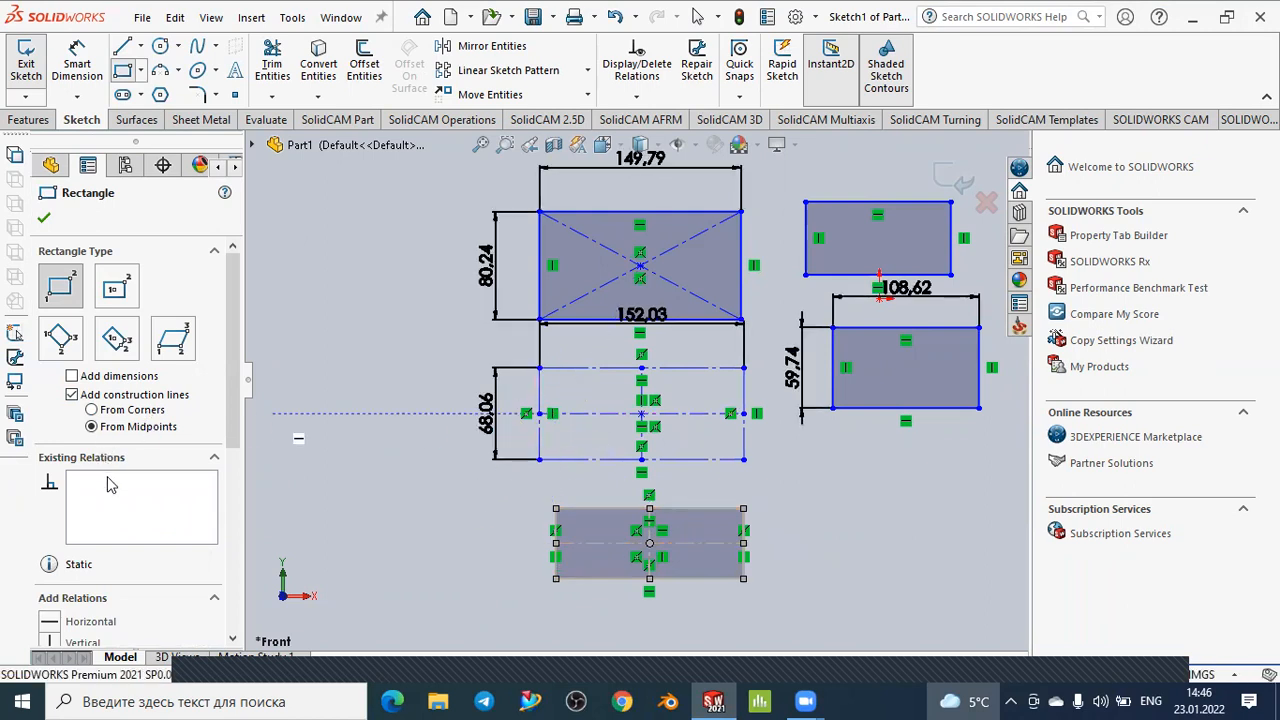
pyautogui.scroll(-3, 111, 468)
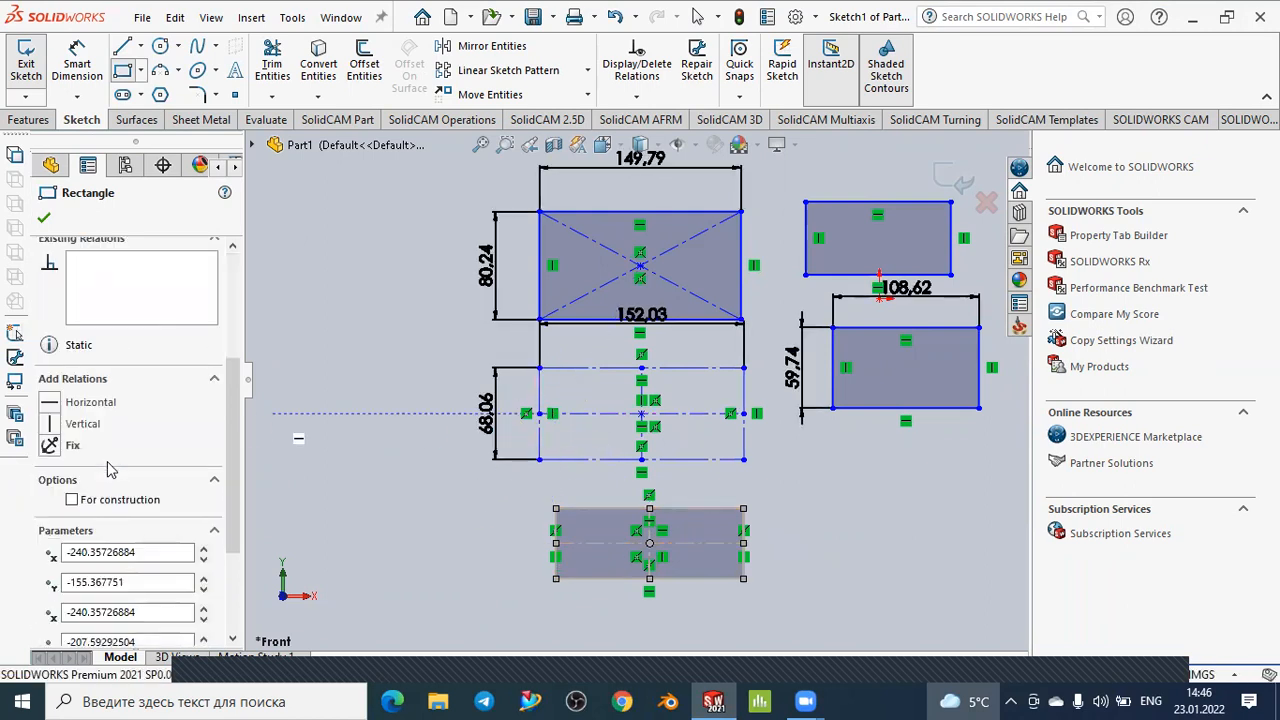
pyautogui.scroll(3, 111, 468)
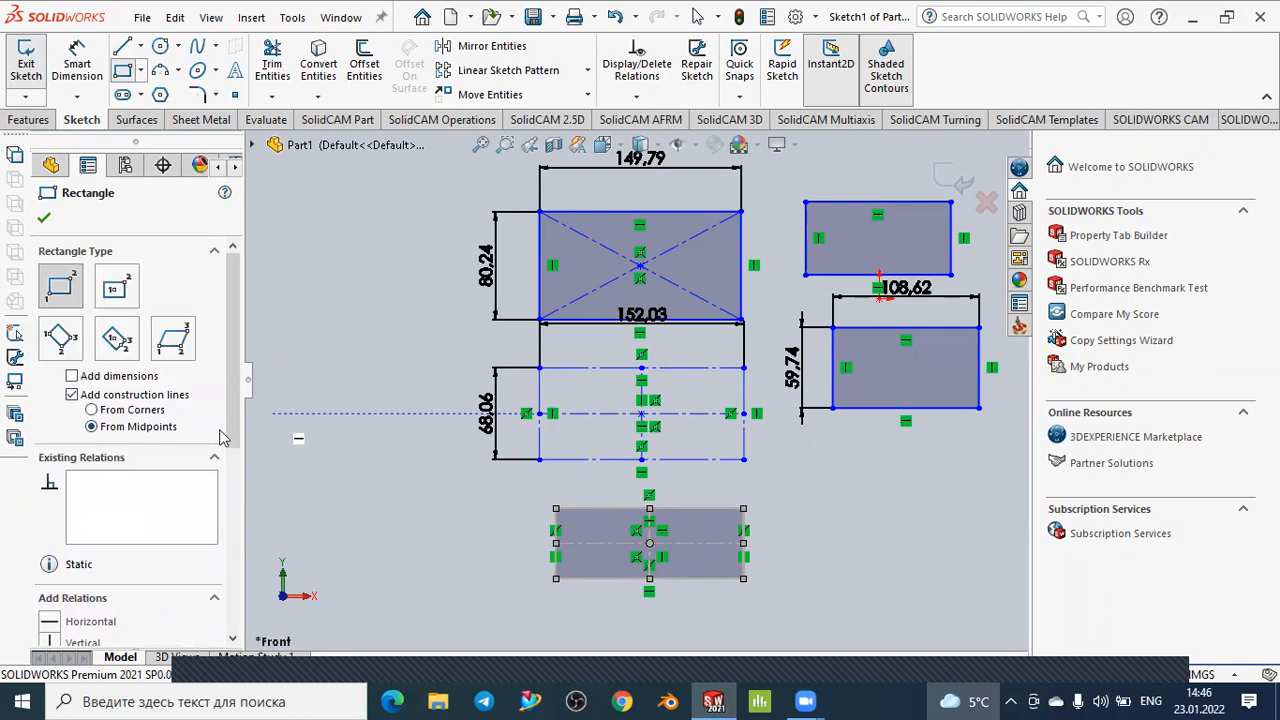
pyautogui.click(44, 221)
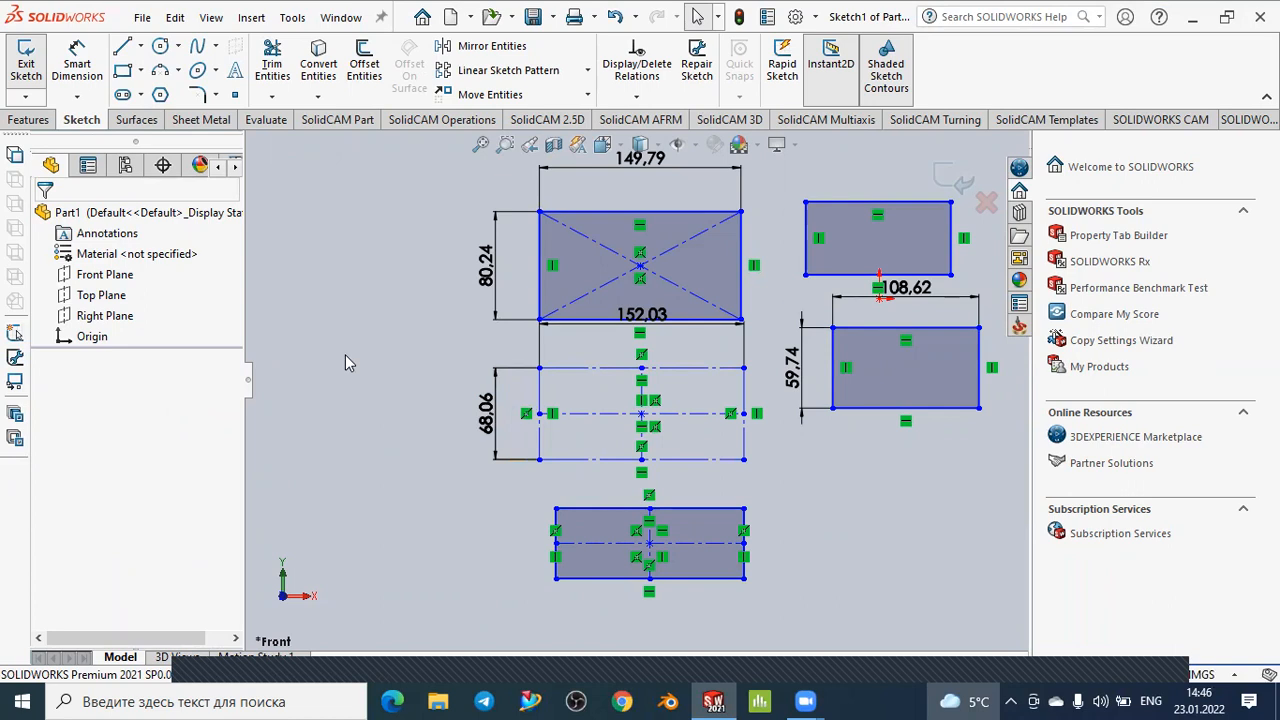
# Draw an undimensioned center rectangle about 226 mm wide with construction lines from corners, up and to the left of the existing rectangles
pyautogui.scroll(4, 586, 360)
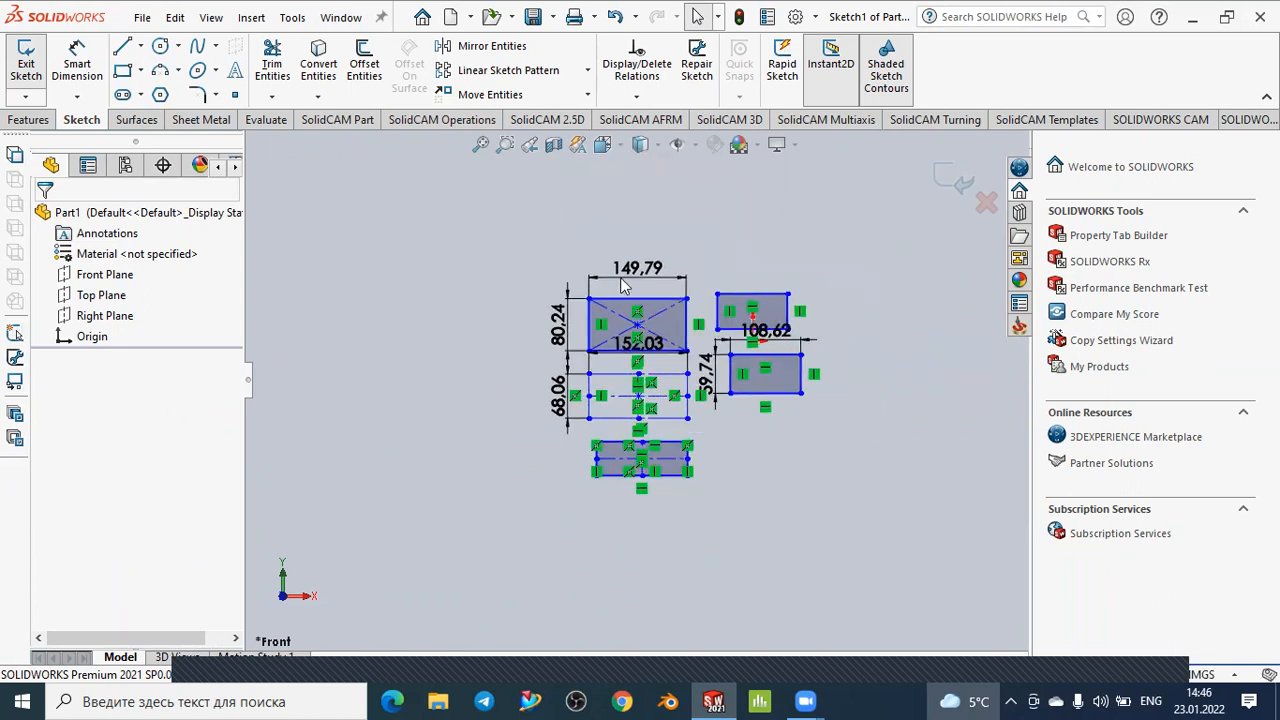
pyautogui.scroll(-3, 624, 286)
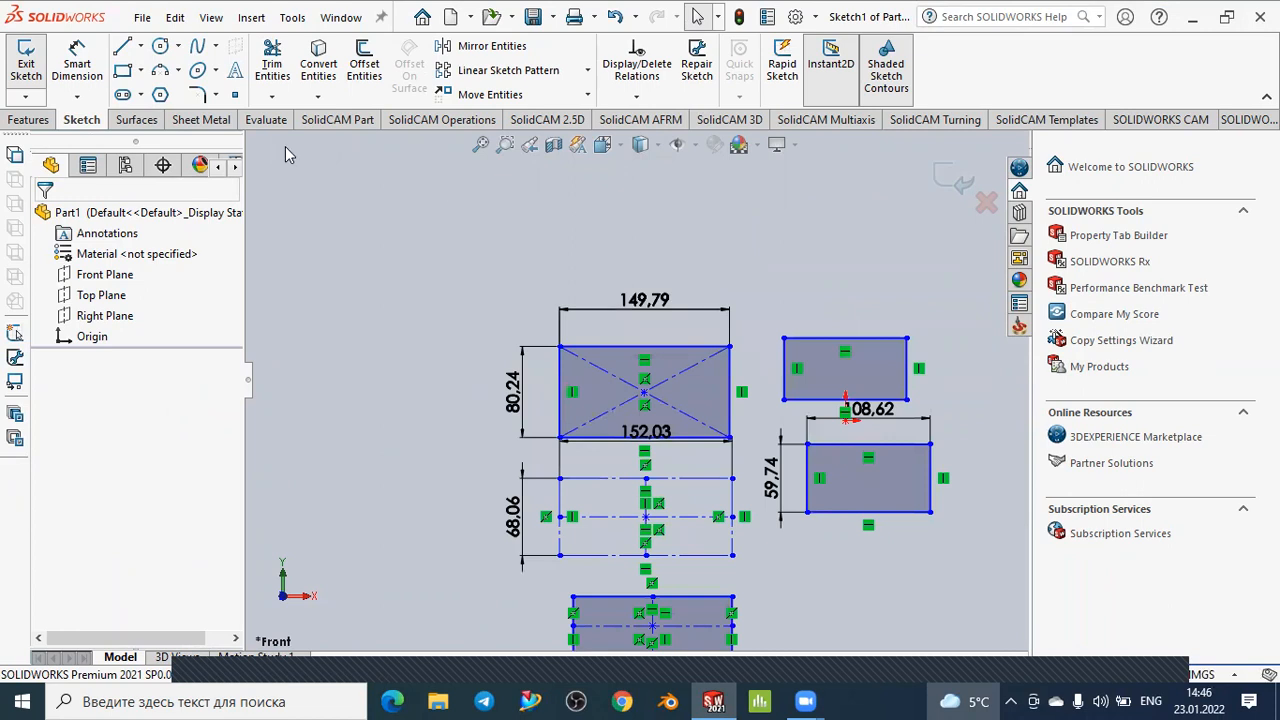
pyautogui.click(143, 73)
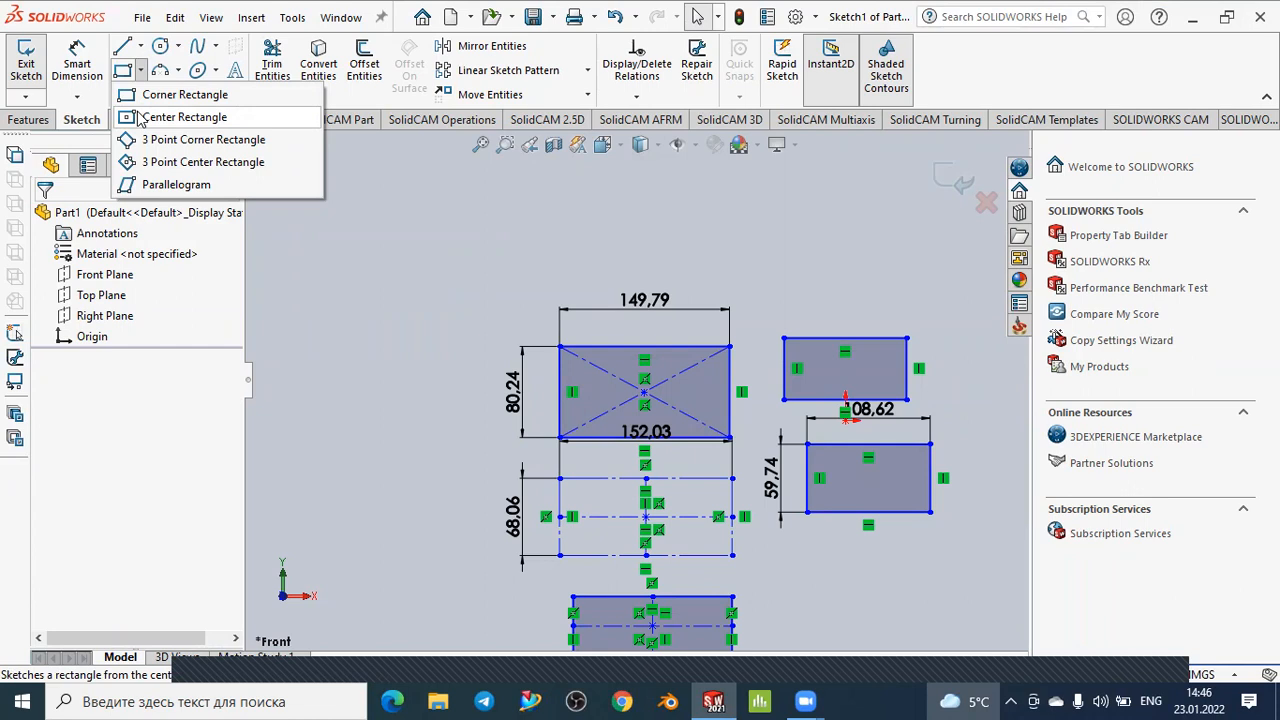
pyautogui.click(145, 118)
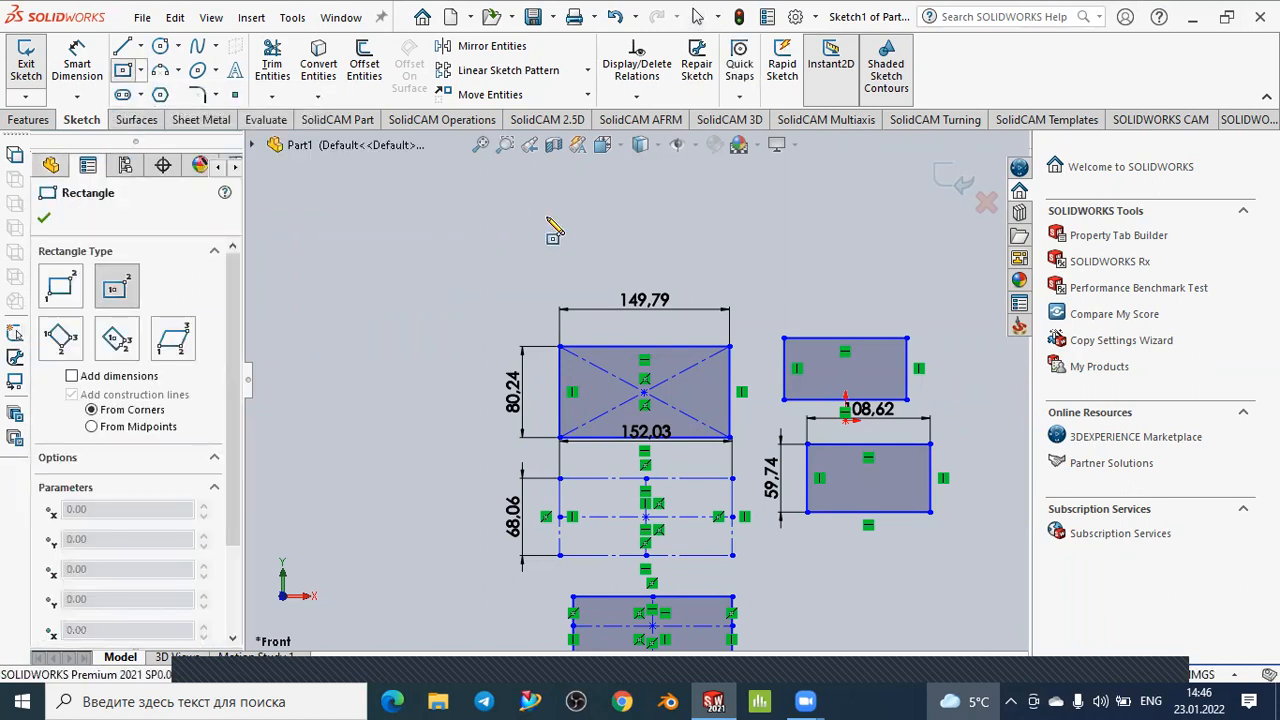
pyautogui.press('z')
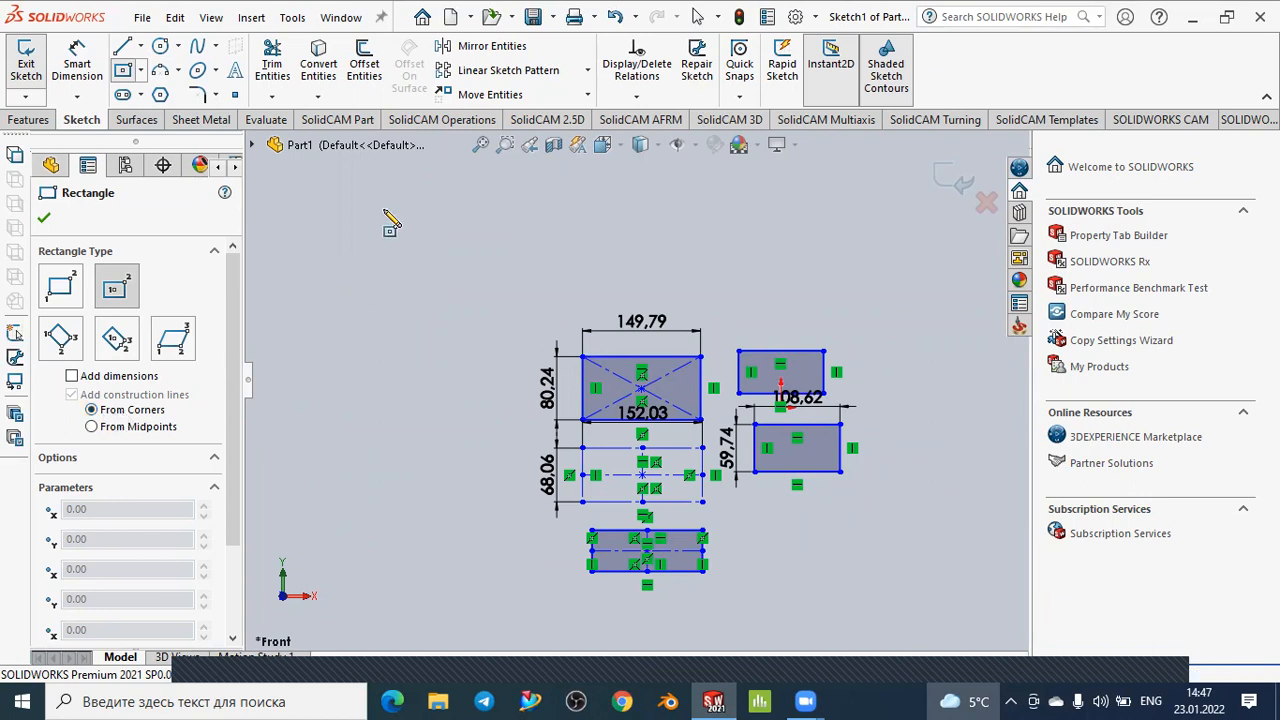
pyautogui.click(368, 253)
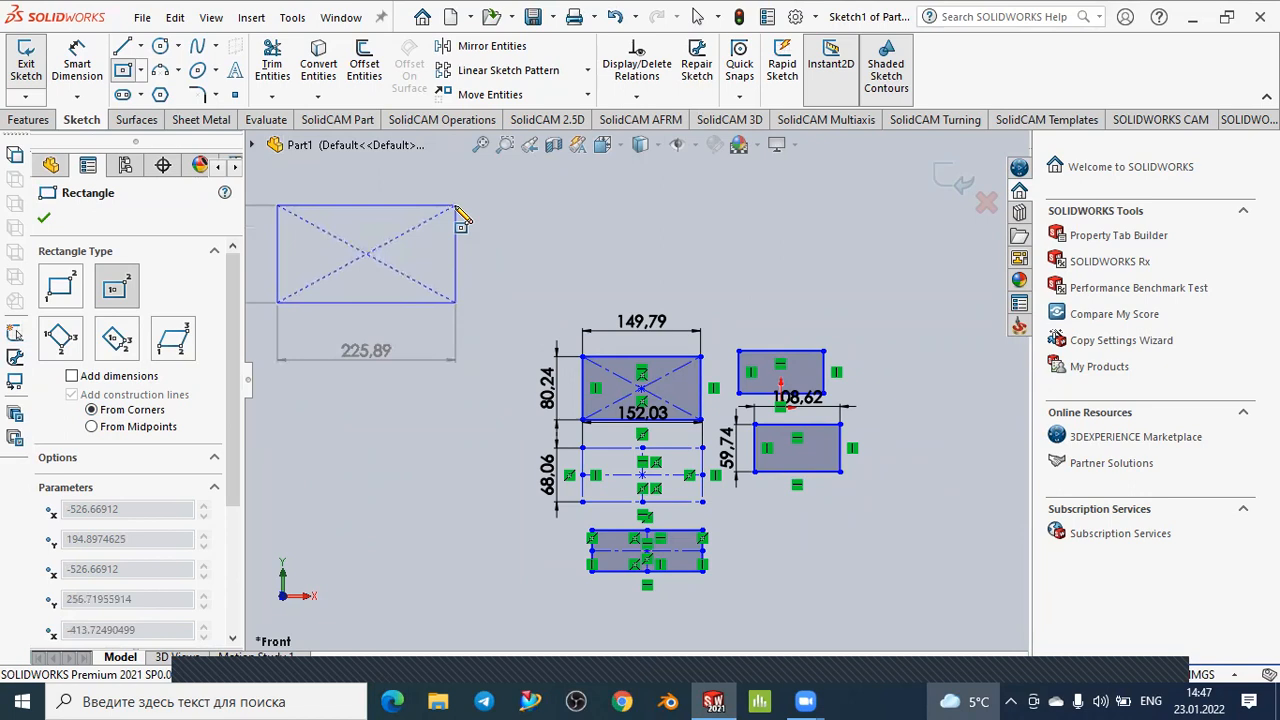
pyautogui.click(455, 207)
# Draw an undimensioned center rectangle with construction lines from midpoints, directly below the previous center rectangle
pyautogui.scroll(-2, 548, 272)
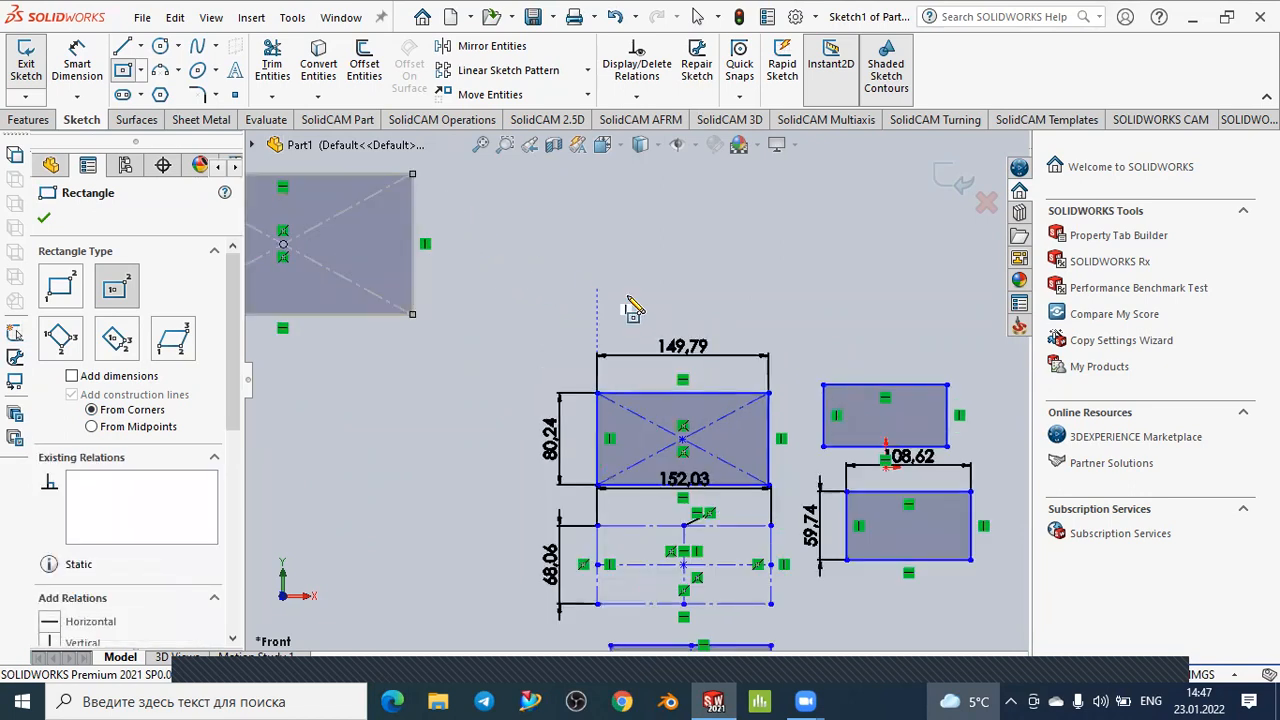
pyautogui.scroll(4, 628, 297)
pyautogui.scroll(-3, 412, 266)
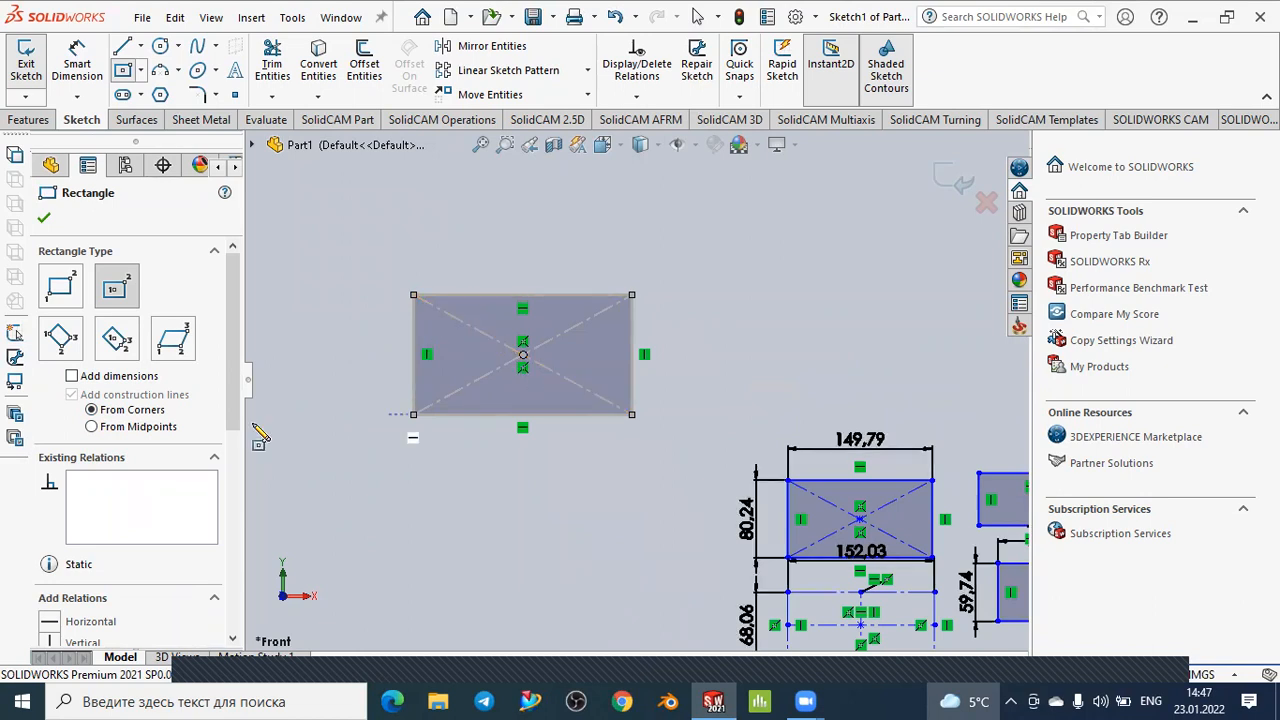
pyautogui.click(93, 428)
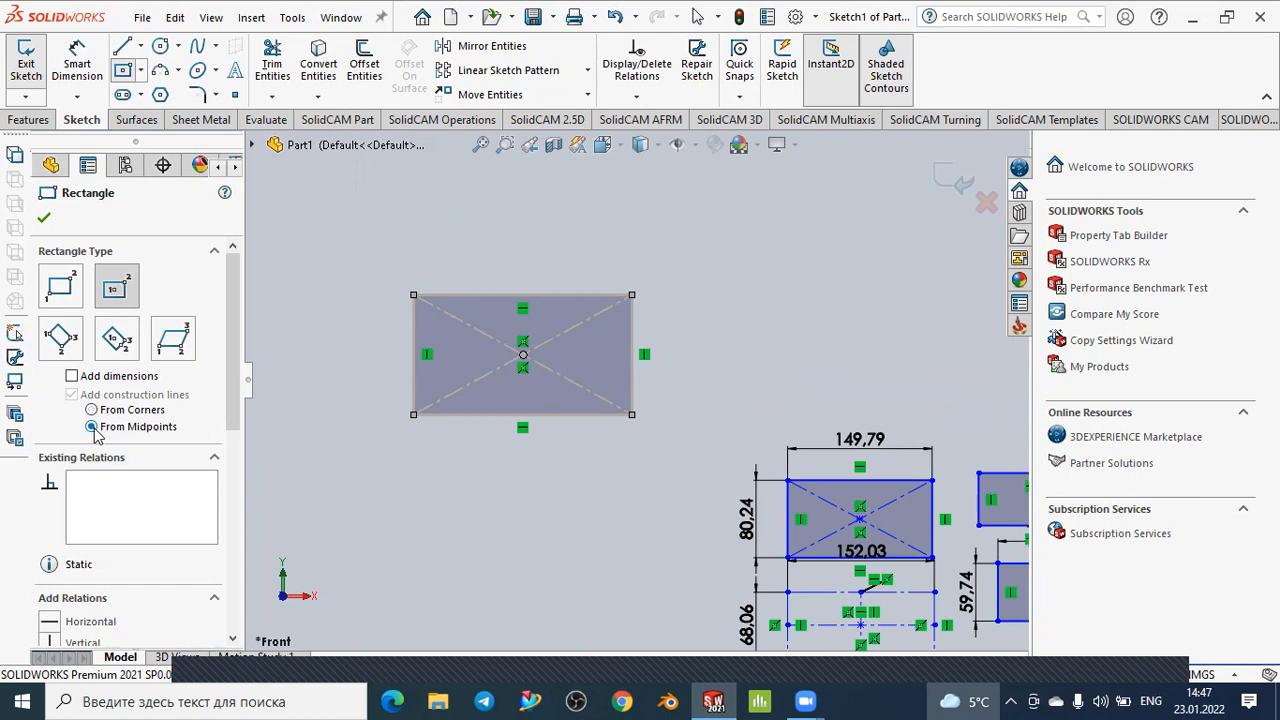
pyautogui.click(518, 518)
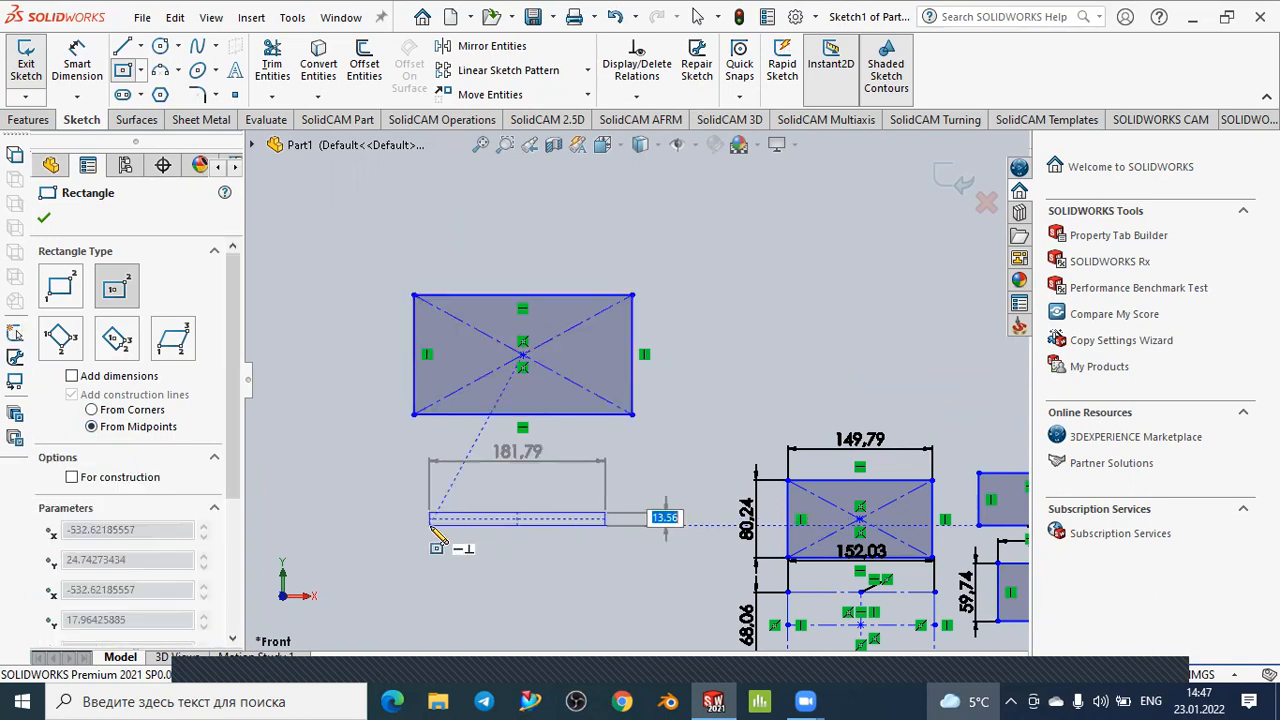
pyautogui.click(424, 461)
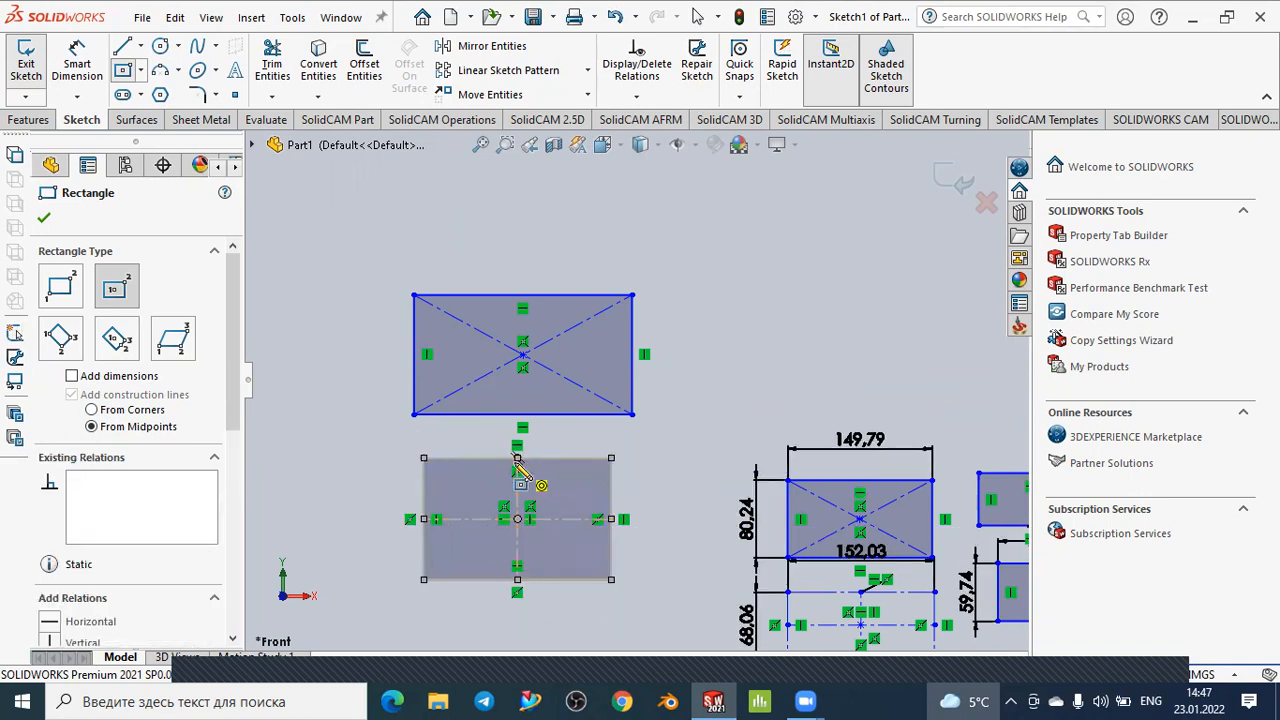
# Draw a center rectangle about 155 by 120 mm with added dimensions and midpoint construction lines, right of the undimensioned center rectangles
pyautogui.click(72, 377)
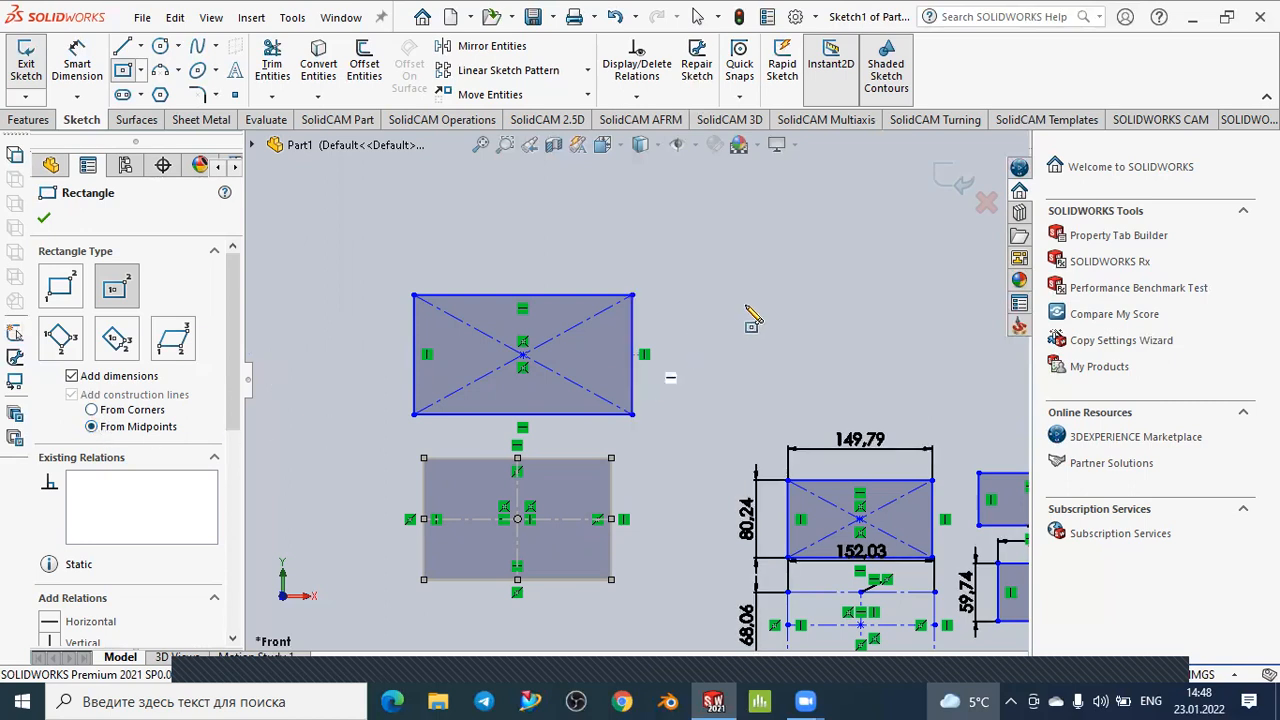
pyautogui.click(799, 316)
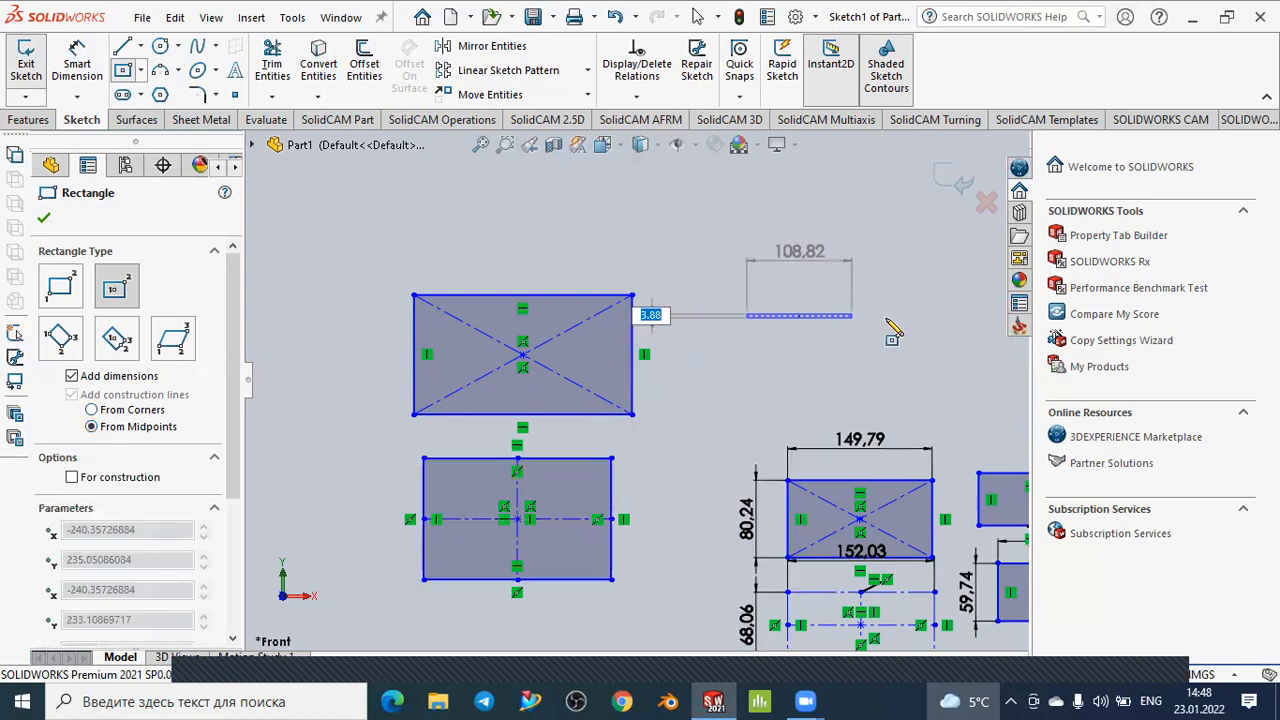
pyautogui.click(875, 259)
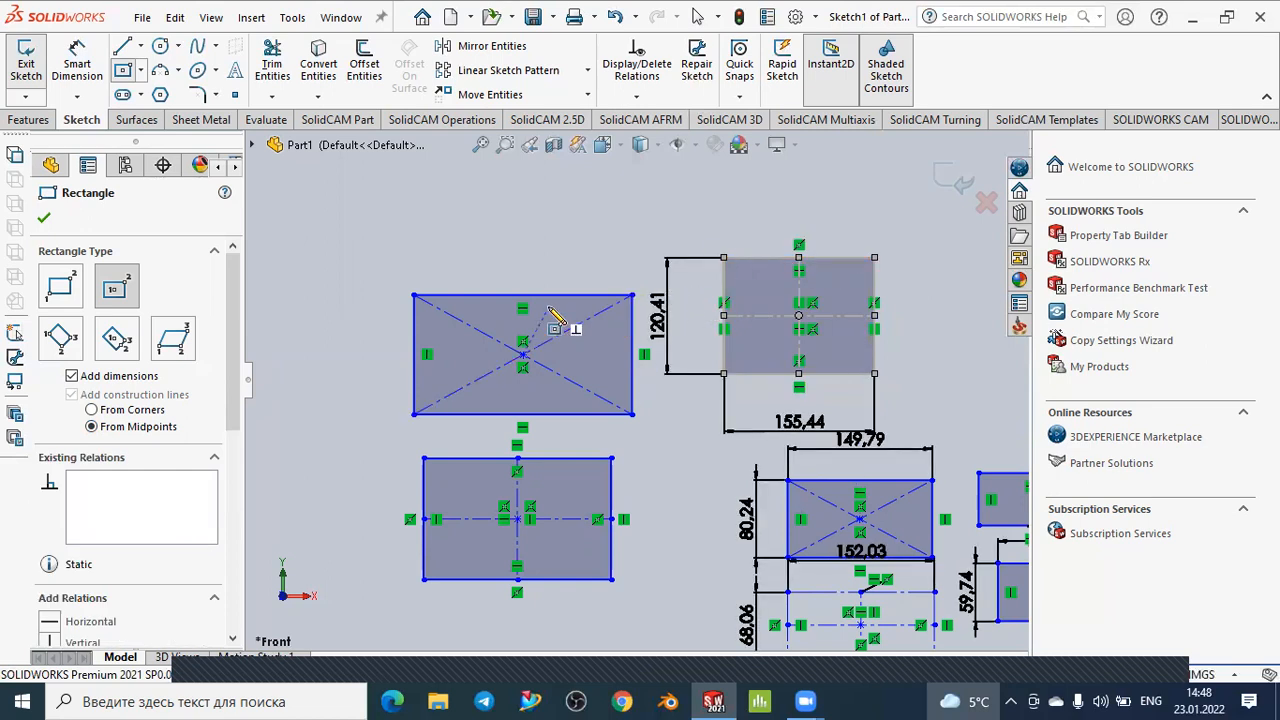
pyautogui.scroll(1, 492, 316)
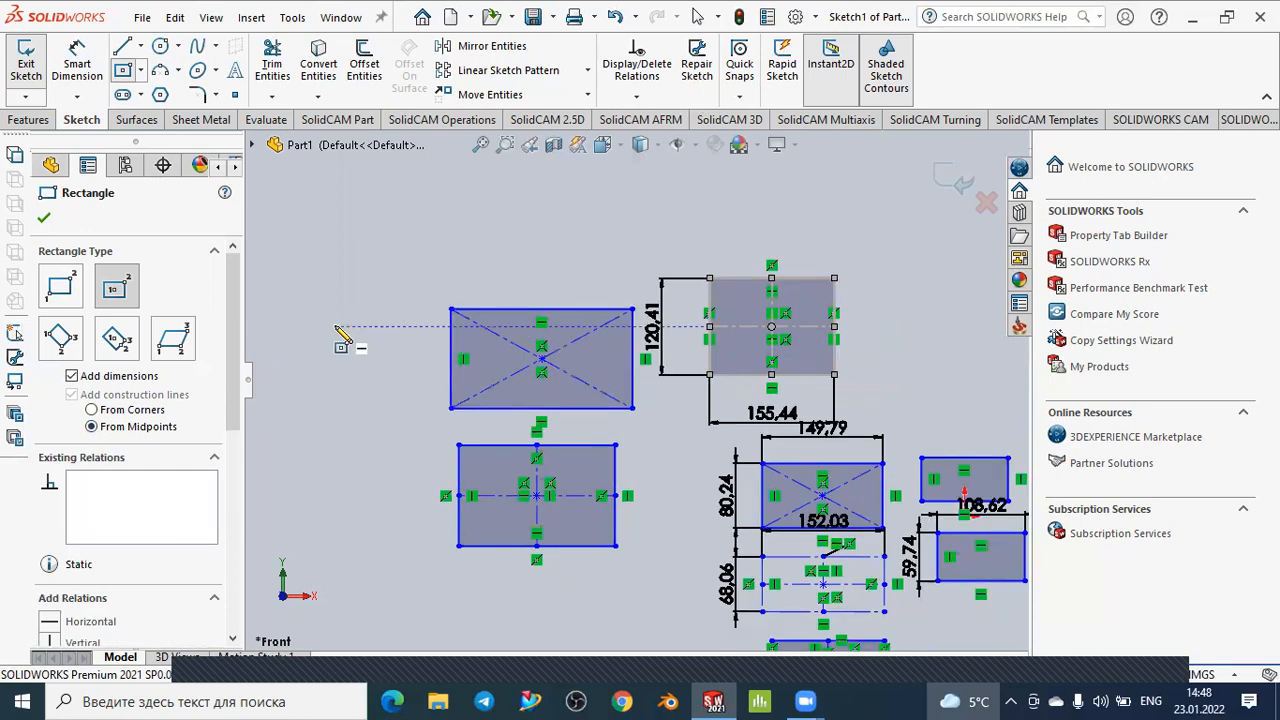
# Draw a tilted 3 Point Corner Rectangle about 242 mm wide, without dimensions or construction lines, up and to the left of the center rectangles
pyautogui.click(71, 376)
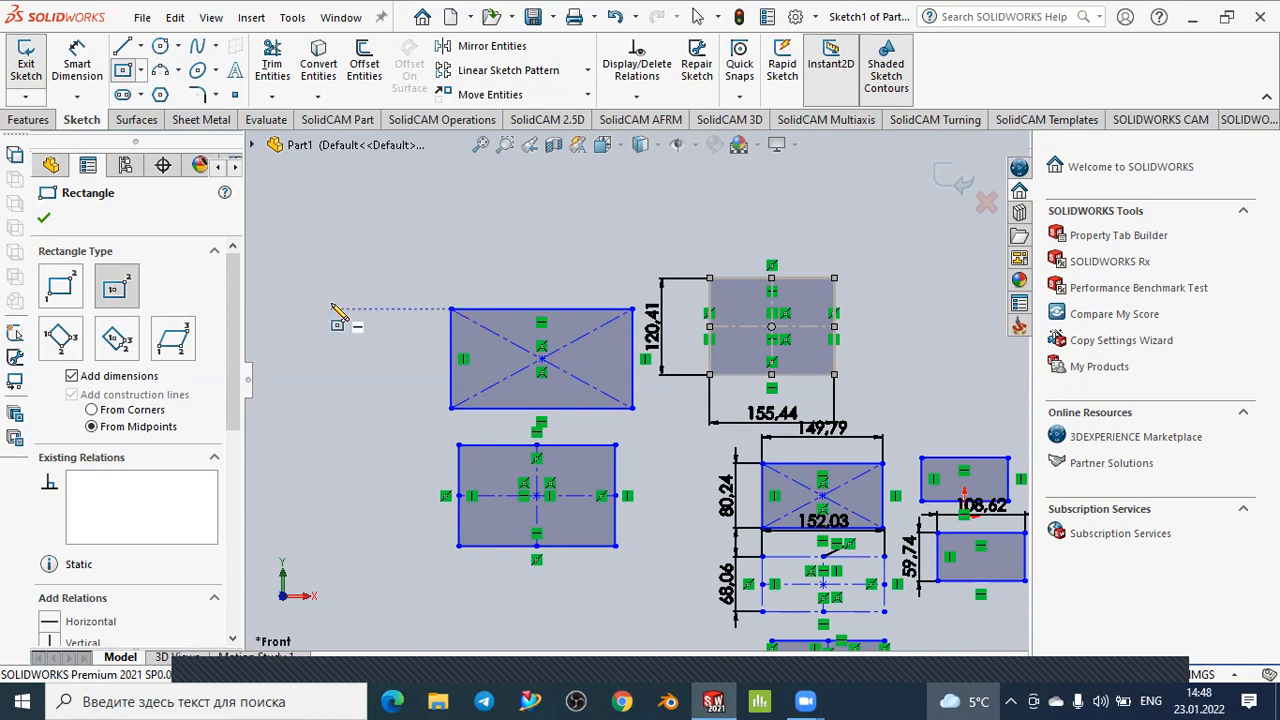
pyautogui.press('z')
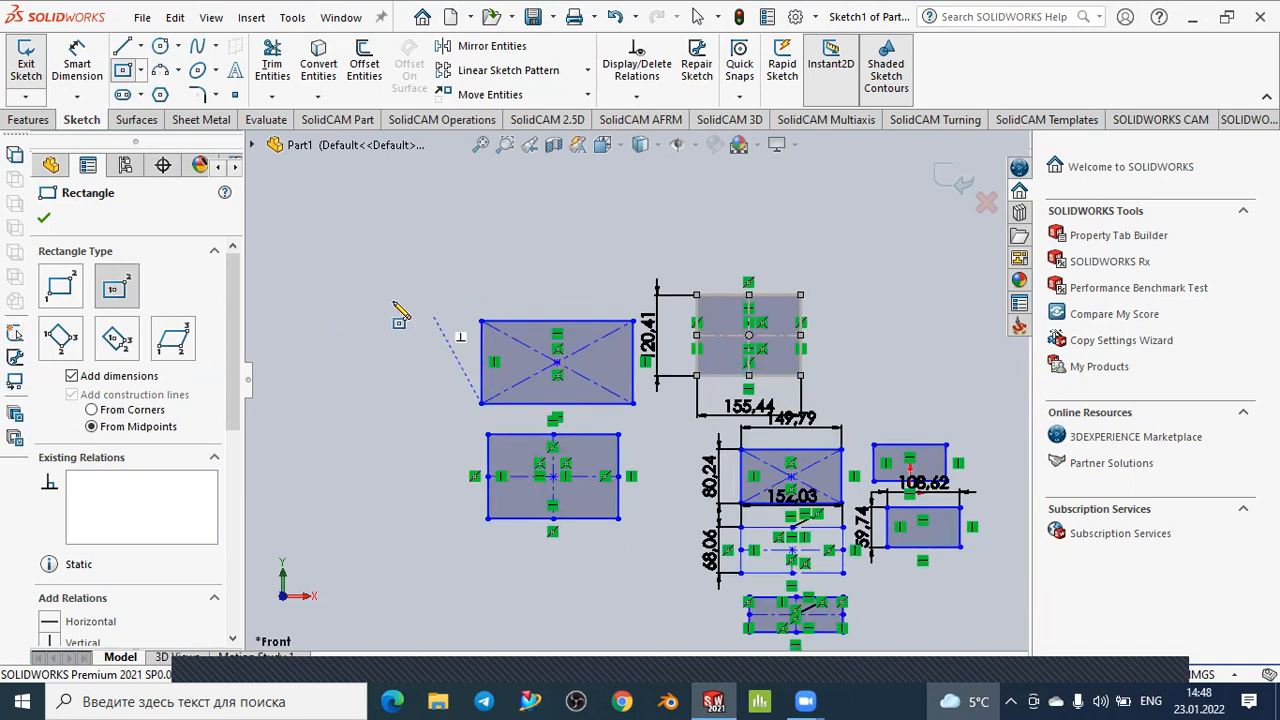
pyautogui.scroll(3, 394, 303)
pyautogui.scroll(-1, 345, 274)
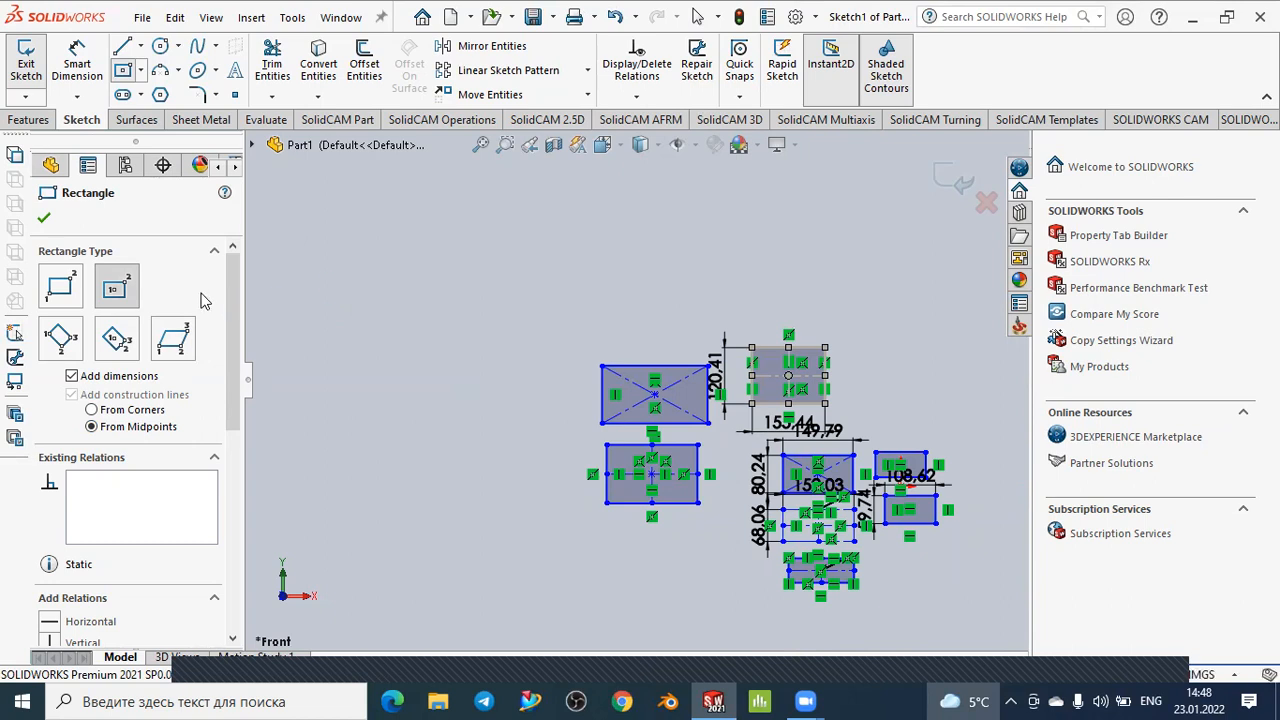
pyautogui.click(56, 337)
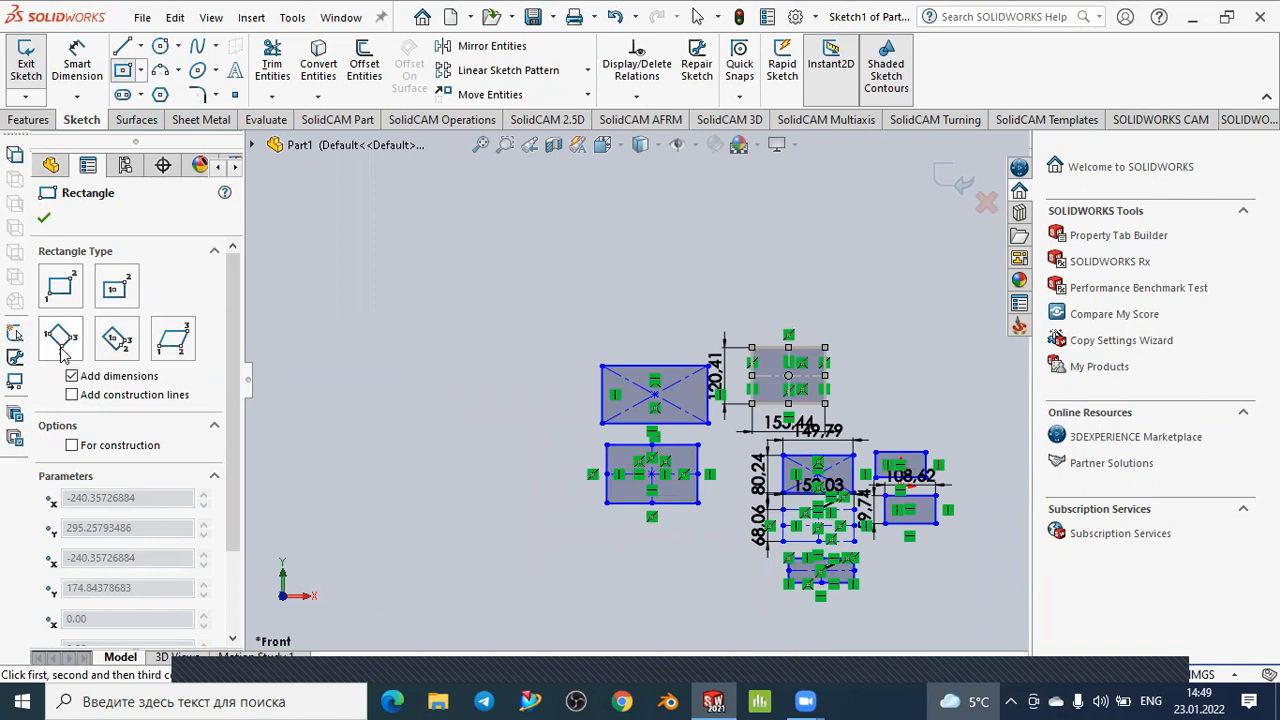
pyautogui.click(58, 340)
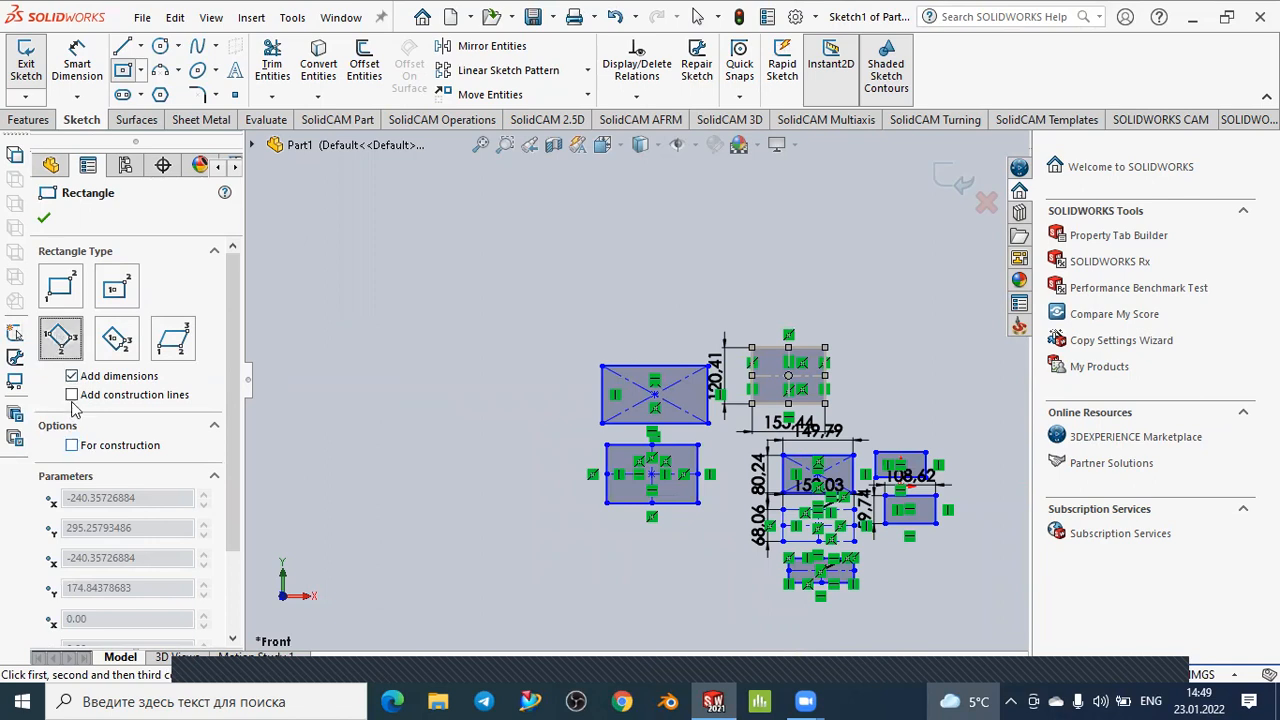
pyautogui.click(72, 377)
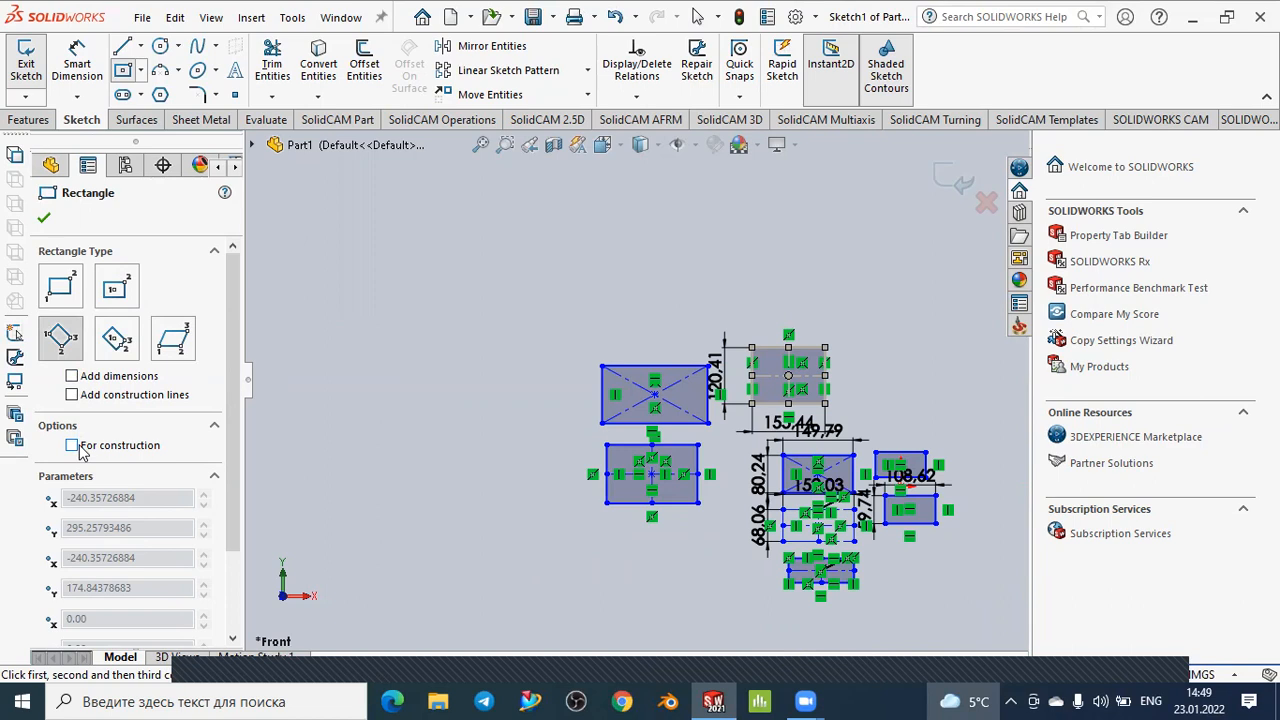
pyautogui.click(58, 343)
pyautogui.click(405, 314)
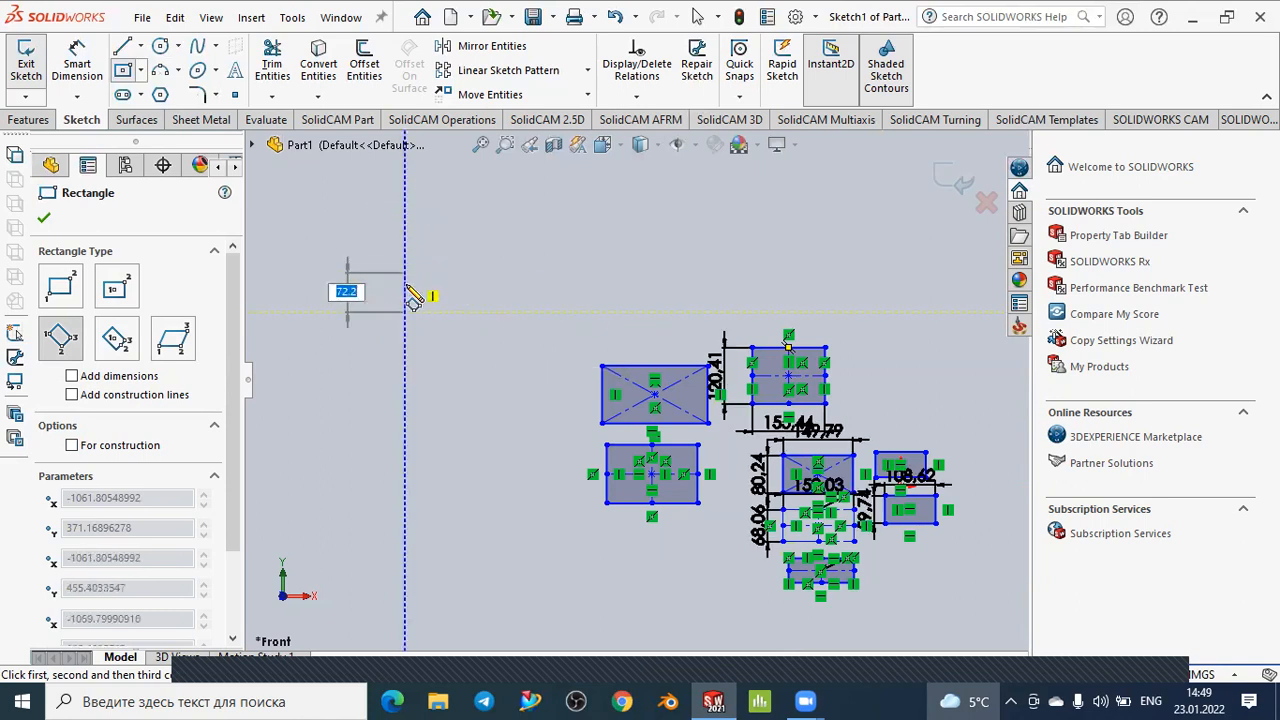
pyautogui.click(628, 370)
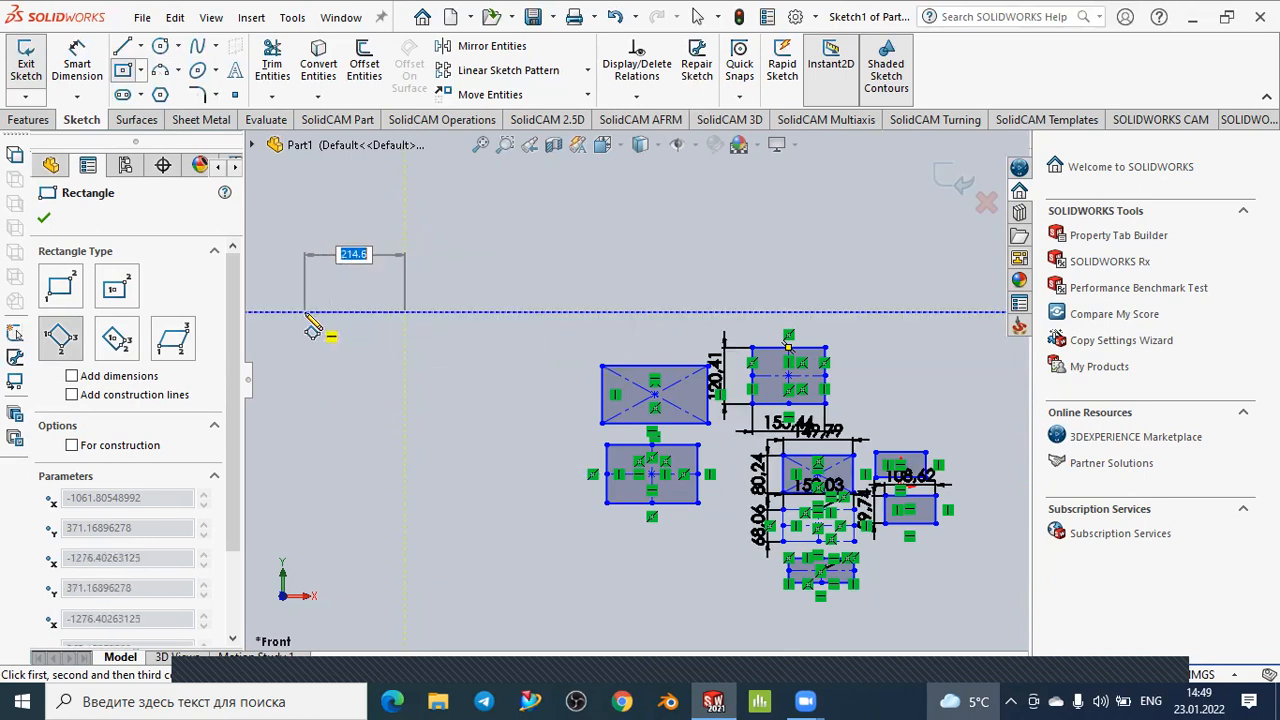
pyautogui.click(549, 206)
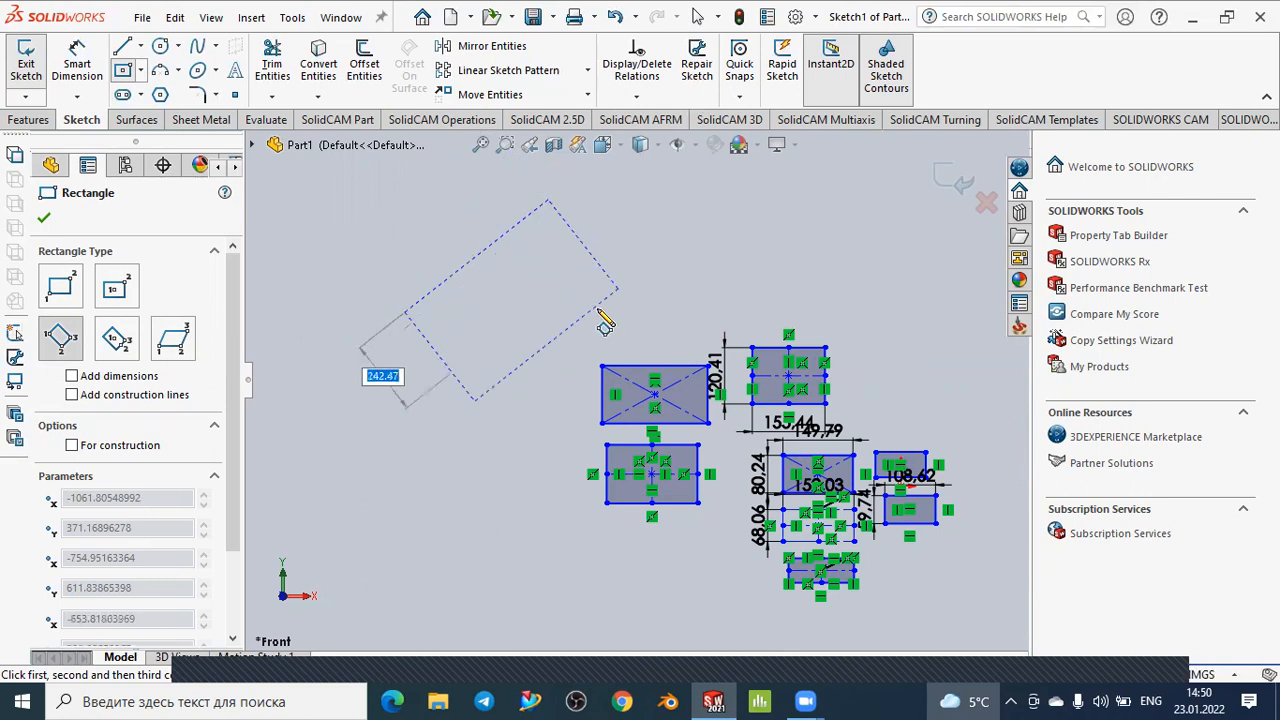
pyautogui.click(617, 292)
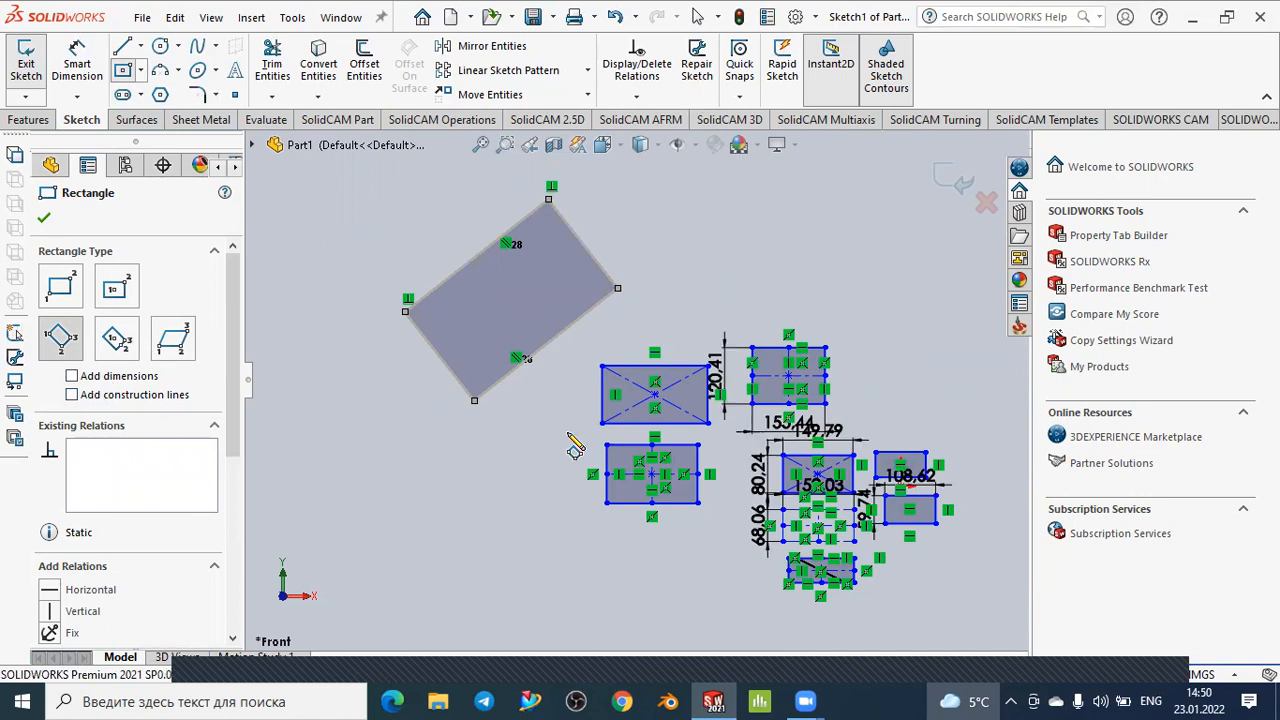
# Draw a tilted 3 Point Corner Rectangle about 547 by 239 mm with added dimensions, left of the undimensioned tilted one
pyautogui.scroll(-1, 573, 447)
pyautogui.scroll(2, 575, 447)
pyautogui.scroll(2, 569, 433)
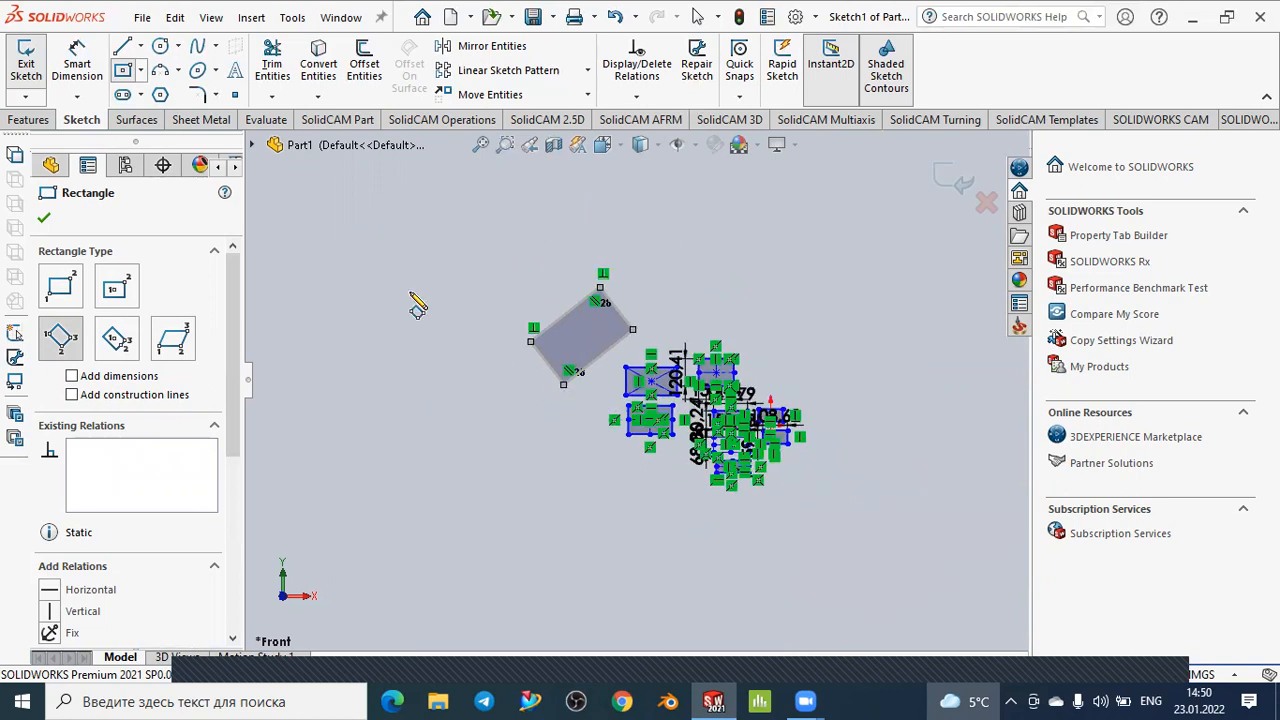
pyautogui.scroll(-2, 413, 291)
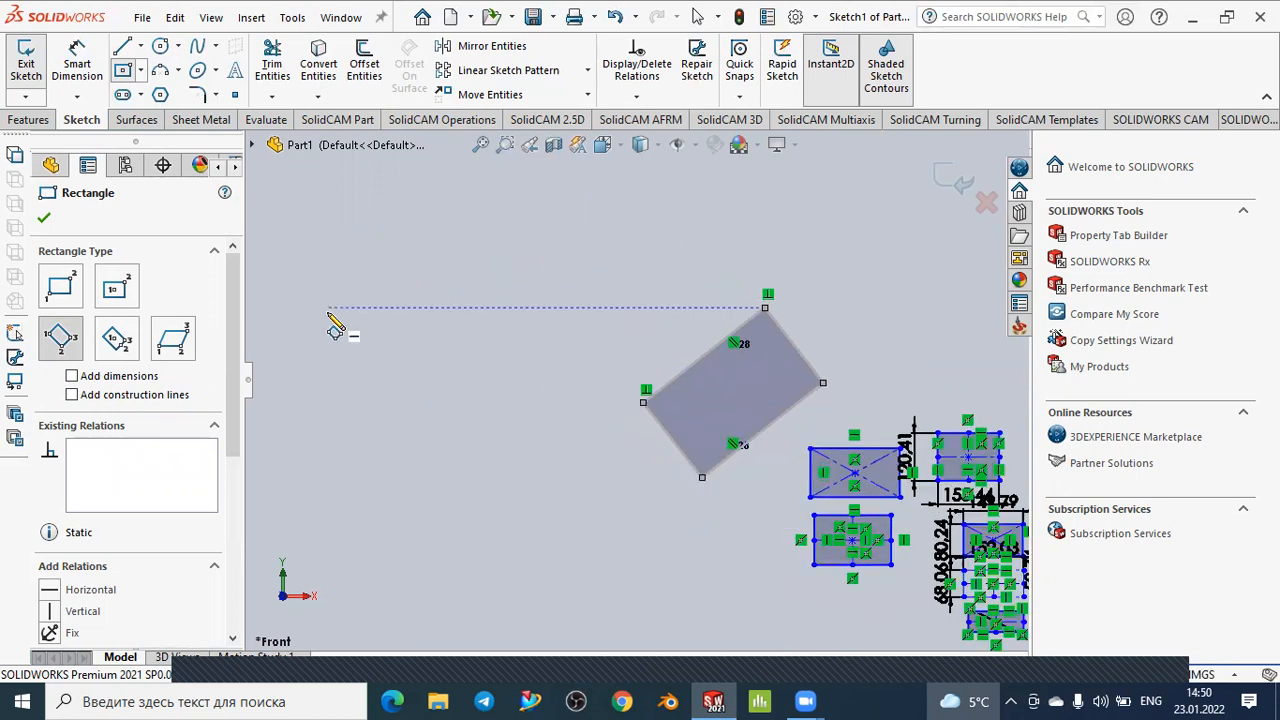
pyautogui.click(72, 377)
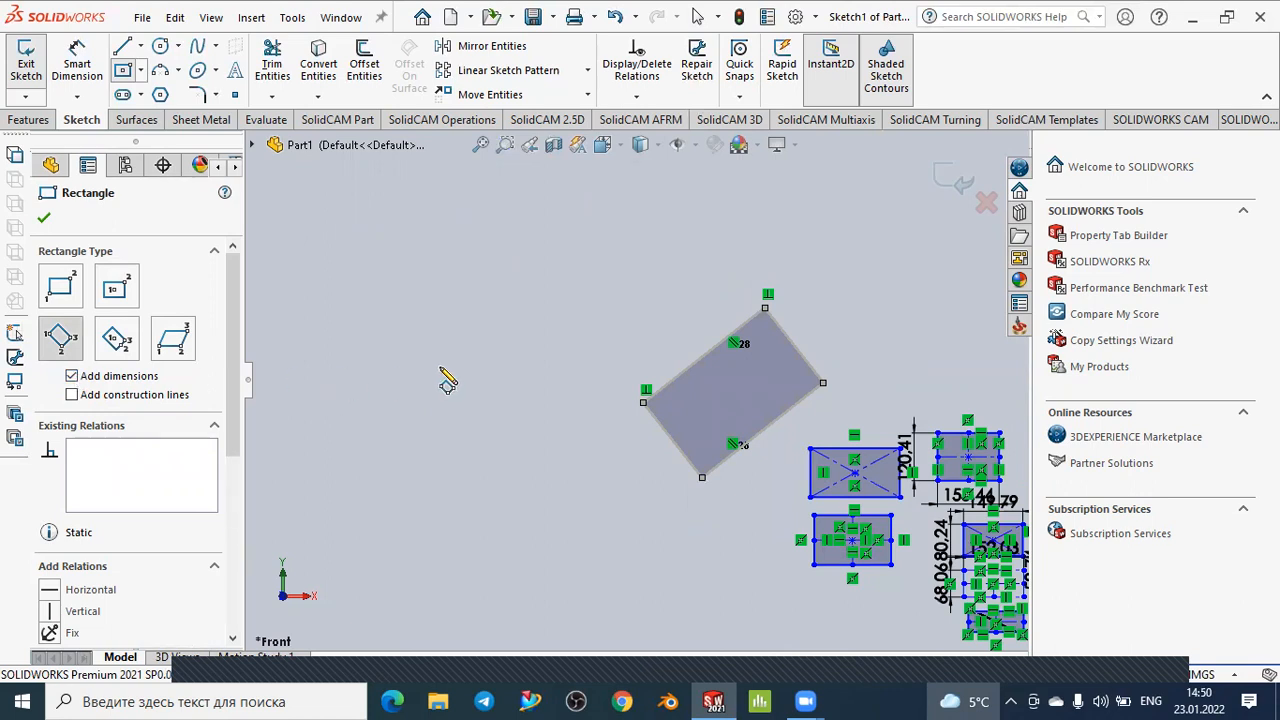
pyautogui.click(406, 356)
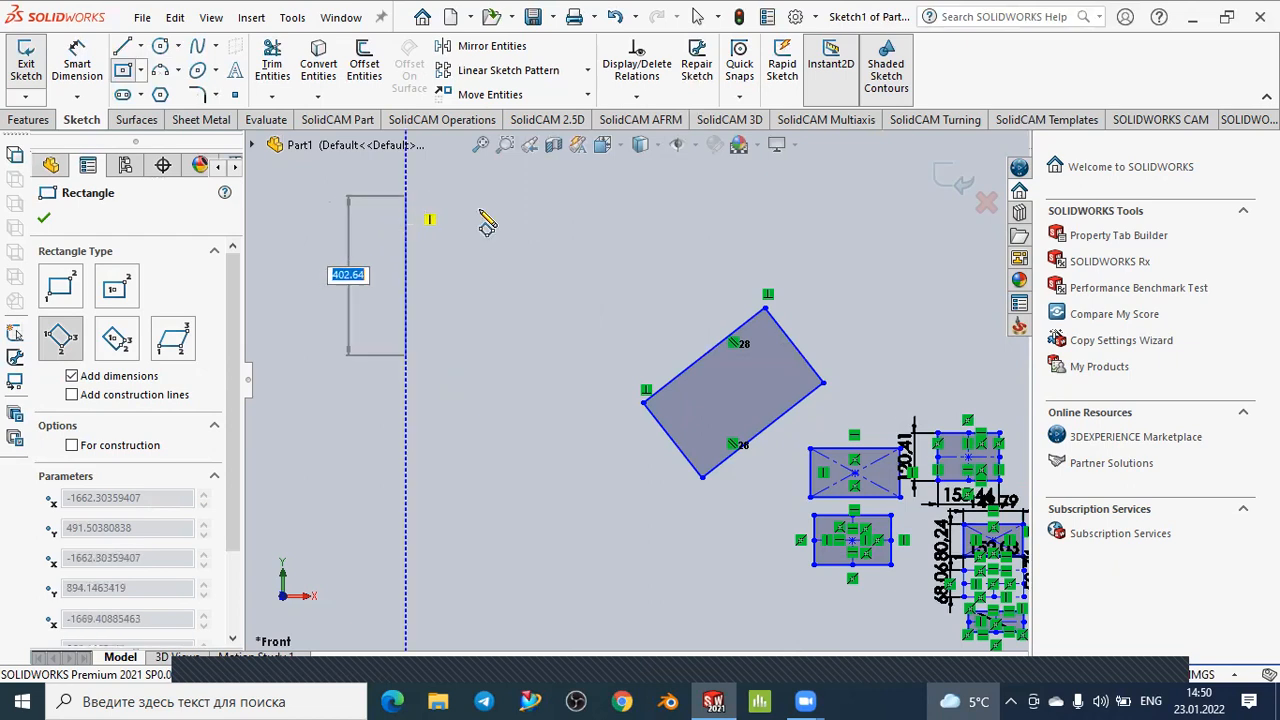
pyautogui.click(593, 247)
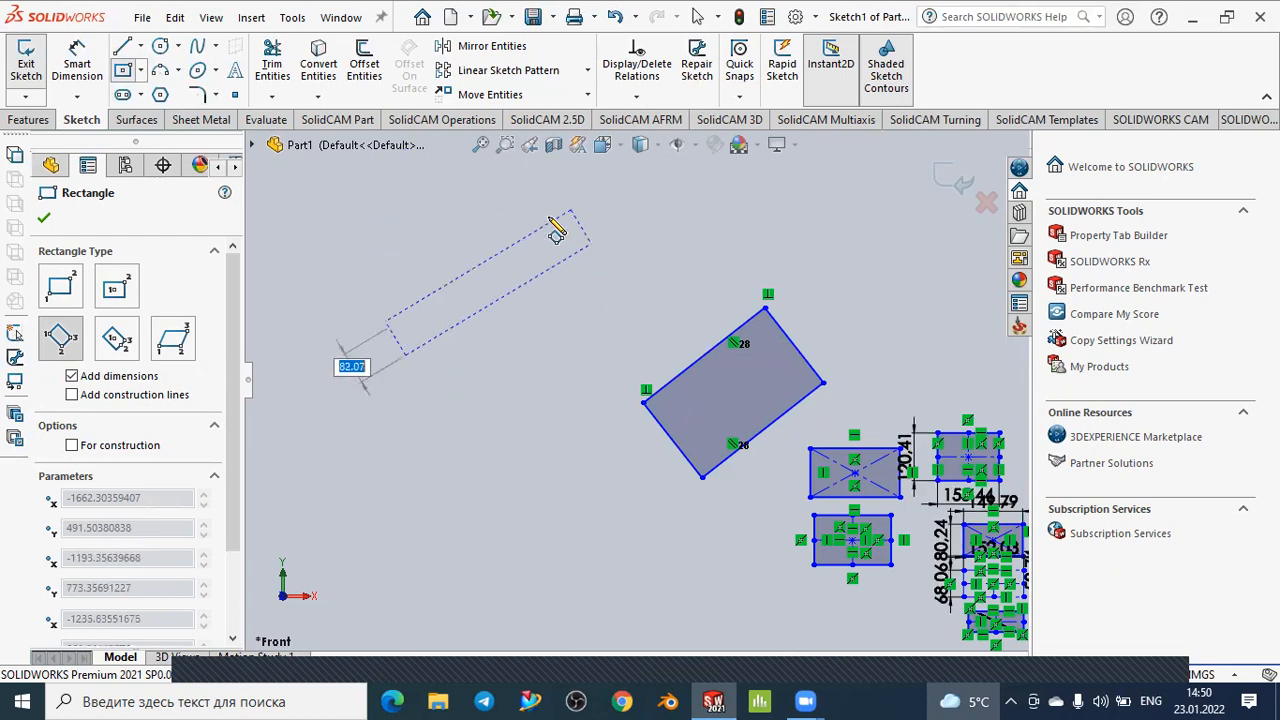
pyautogui.click(500, 205)
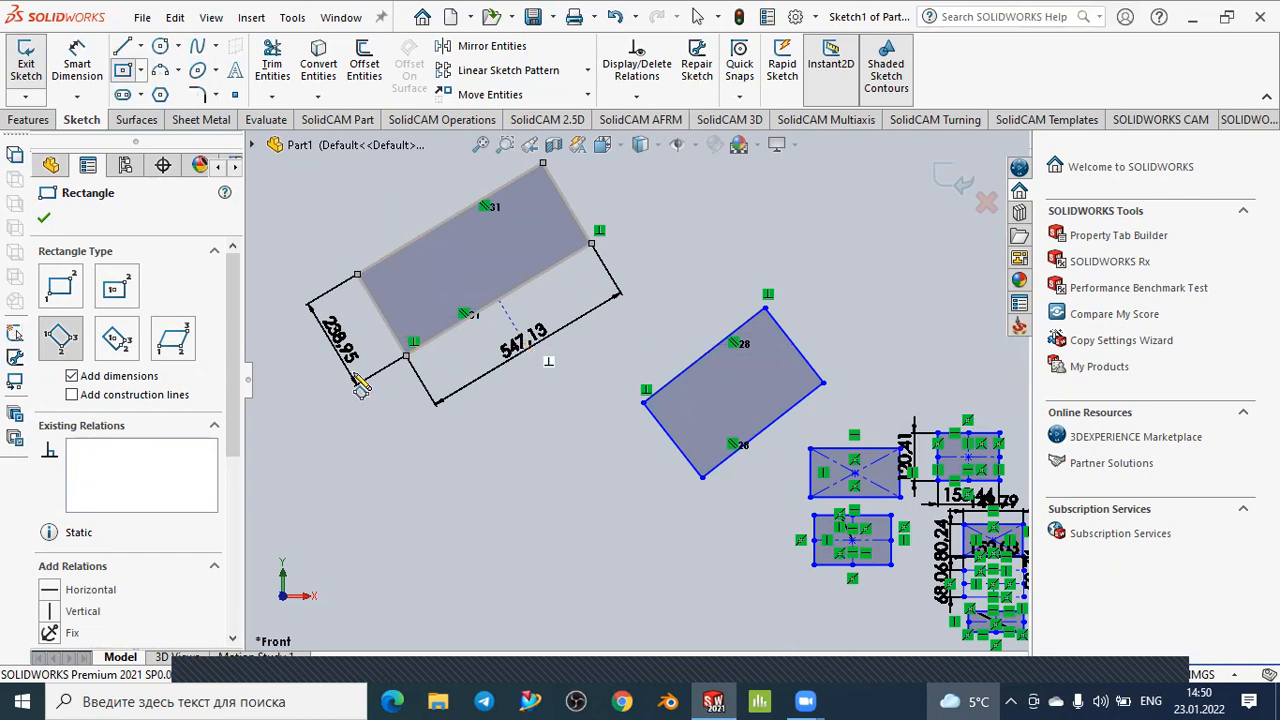
# Draw a tilted 3 Point Corner Rectangle about 475 by 244 mm with dimensions and construction lines from corners, below the 547 mm rectangle
pyautogui.click(72, 396)
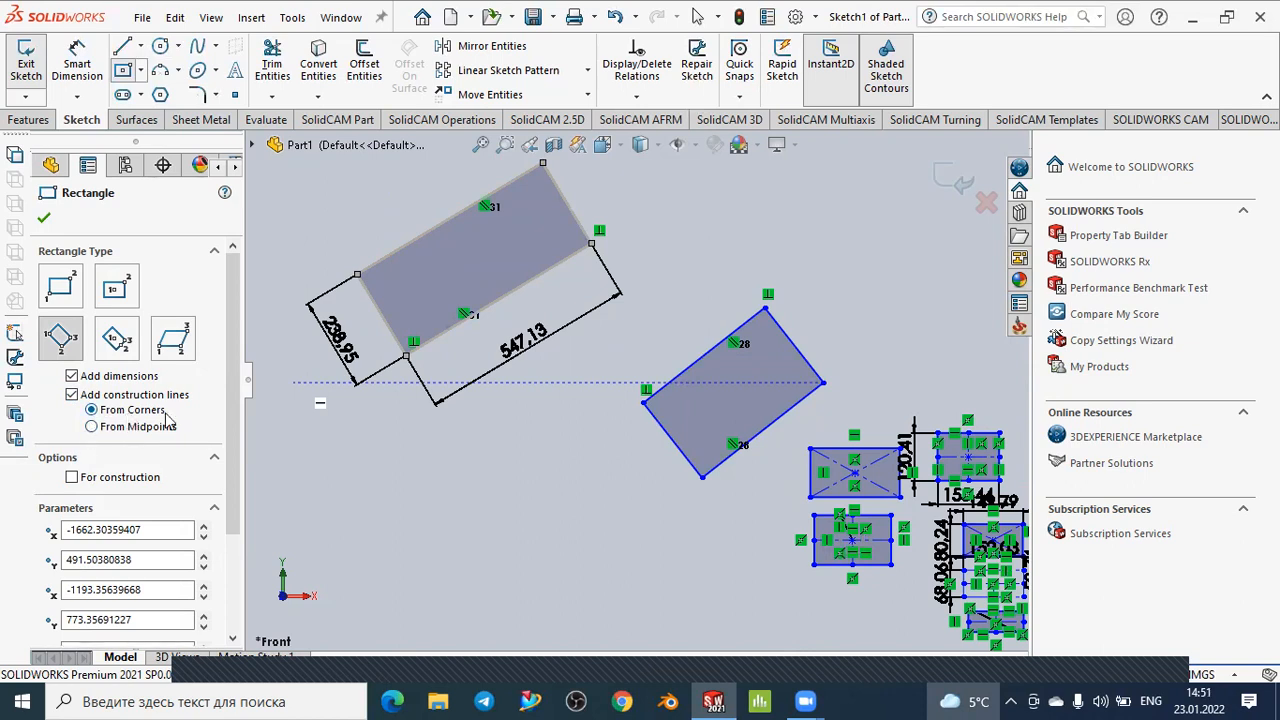
pyautogui.scroll(2, 533, 372)
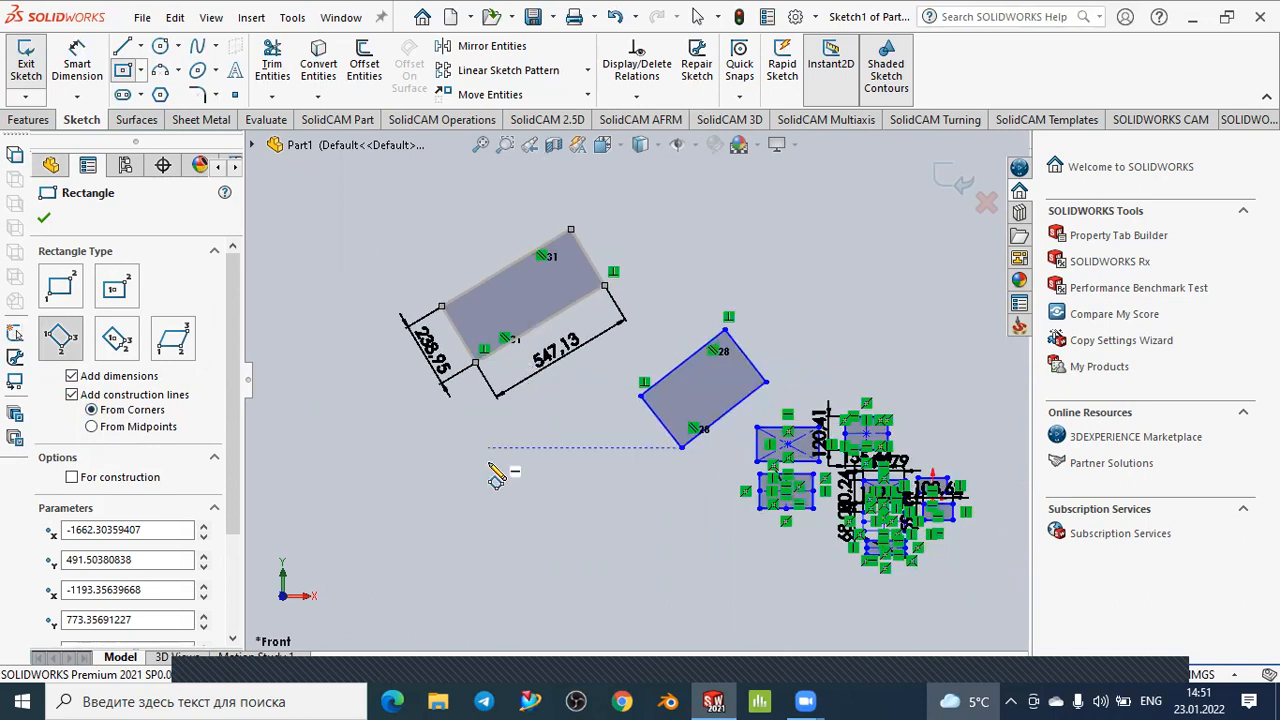
pyautogui.scroll(-3, 497, 491)
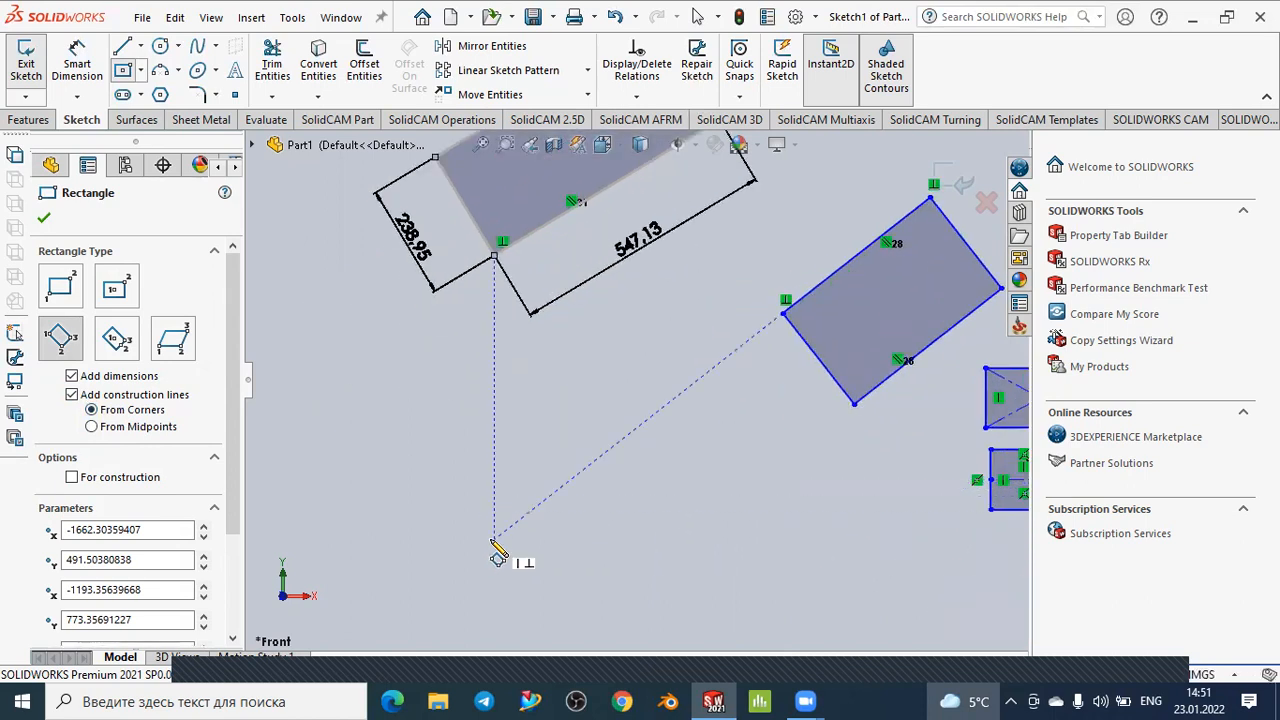
pyautogui.click(367, 498)
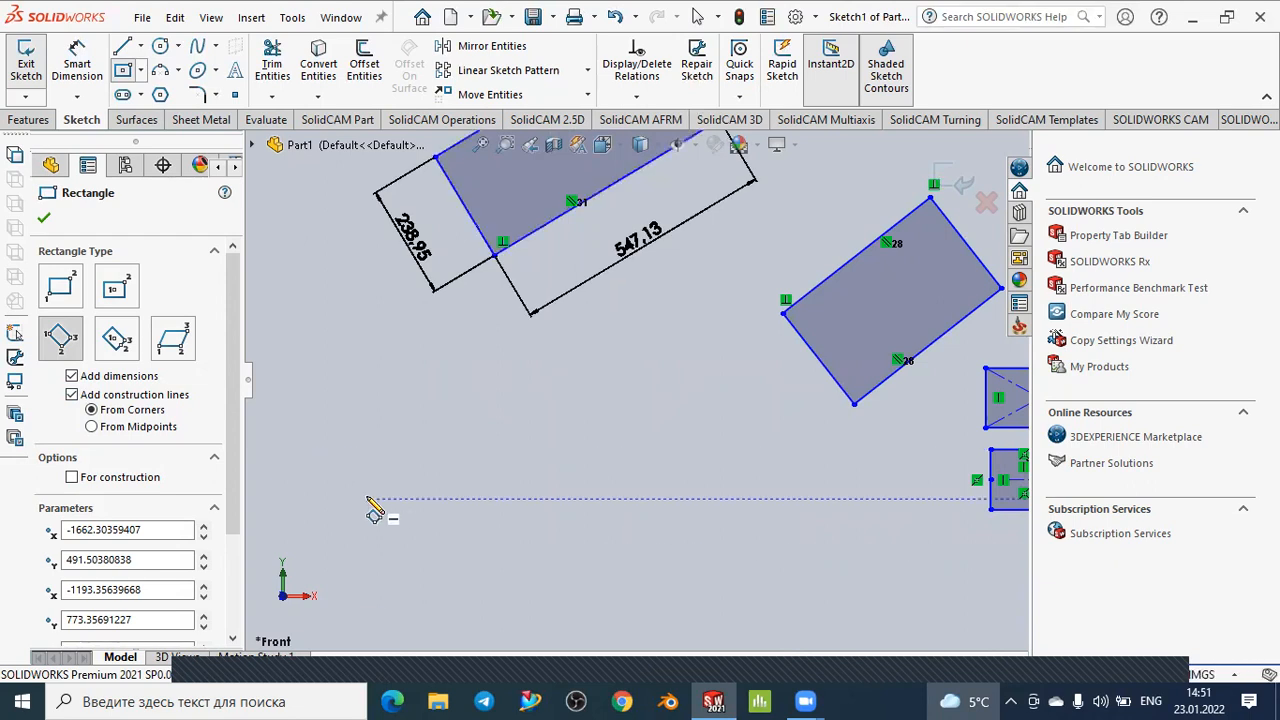
pyautogui.click(560, 381)
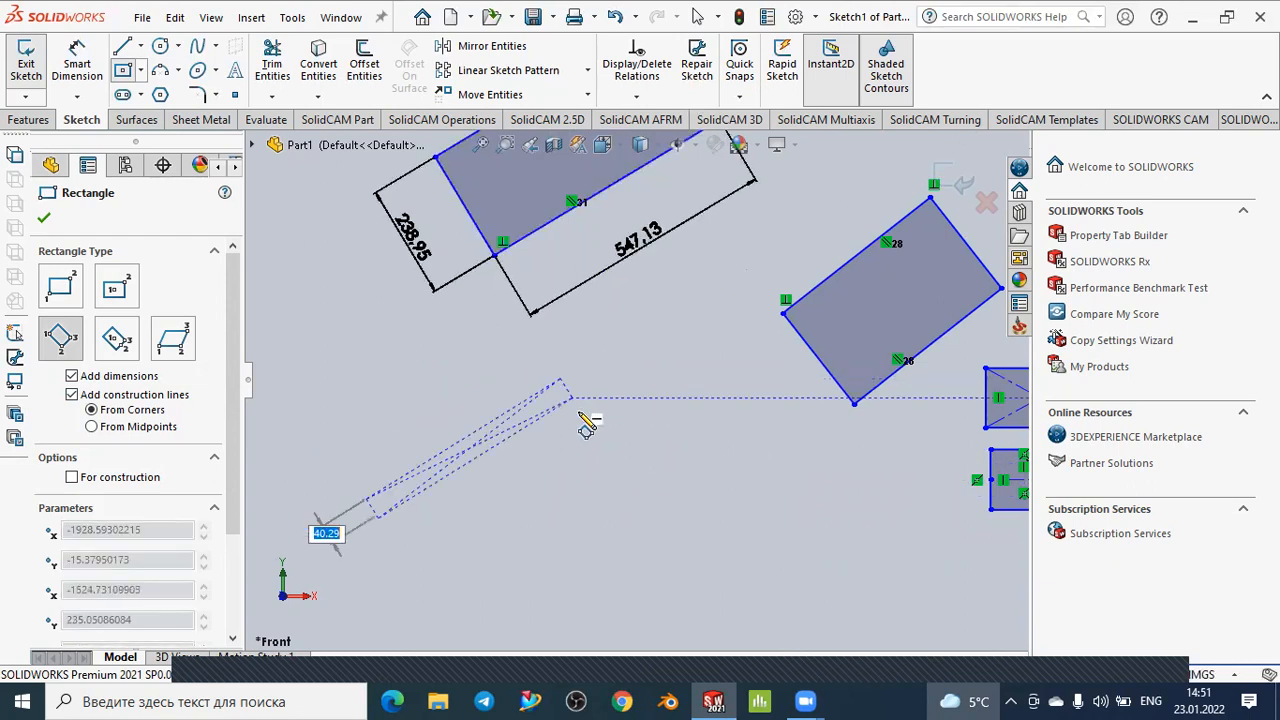
pyautogui.click(622, 480)
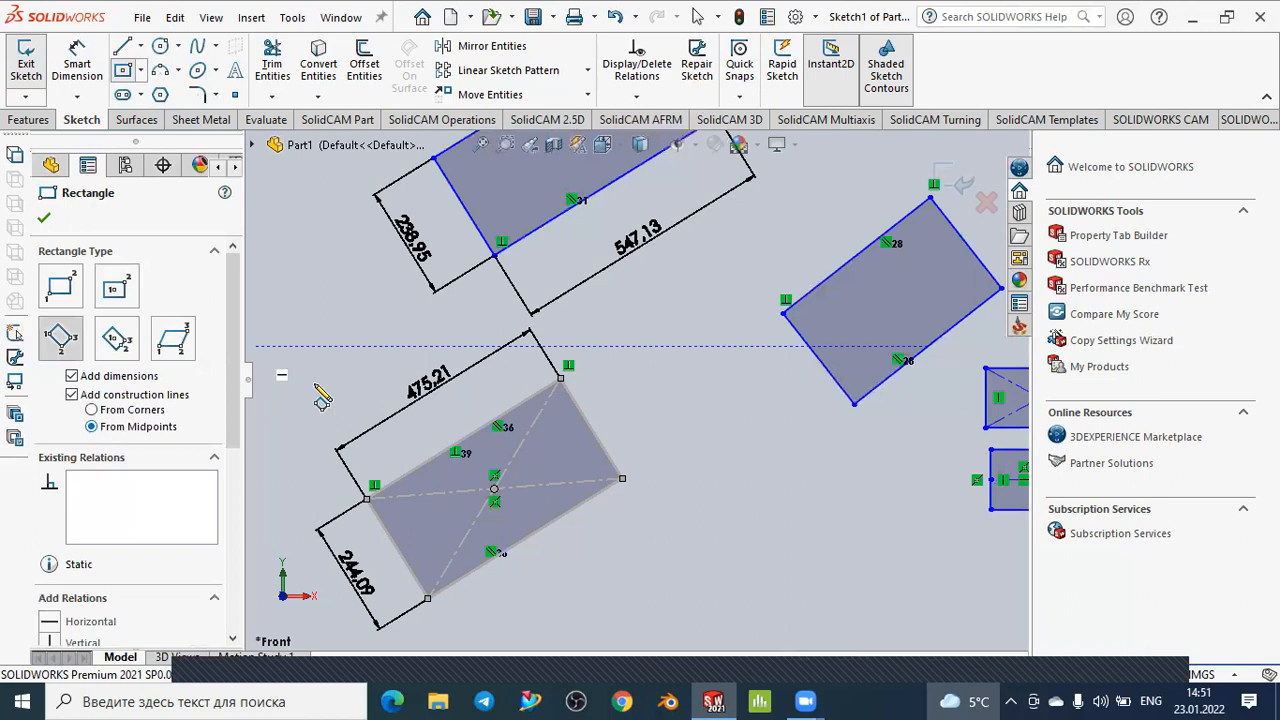
# Draw a tilted 3 Point Corner Rectangle about 610 by 319 mm with dimensions and midpoint construction lines, below and right of the previous one
pyautogui.scroll(-2, 336, 375)
pyautogui.scroll(3, 348, 374)
pyautogui.scroll(3, 356, 386)
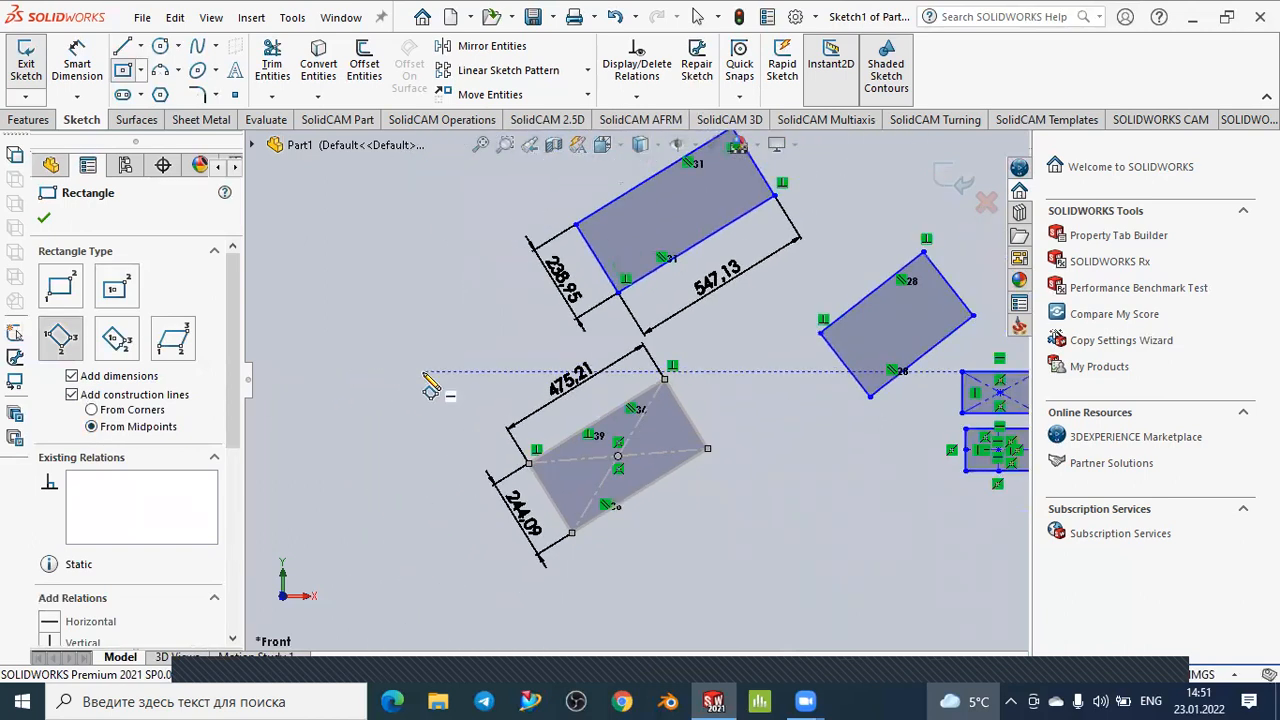
pyautogui.click(799, 585)
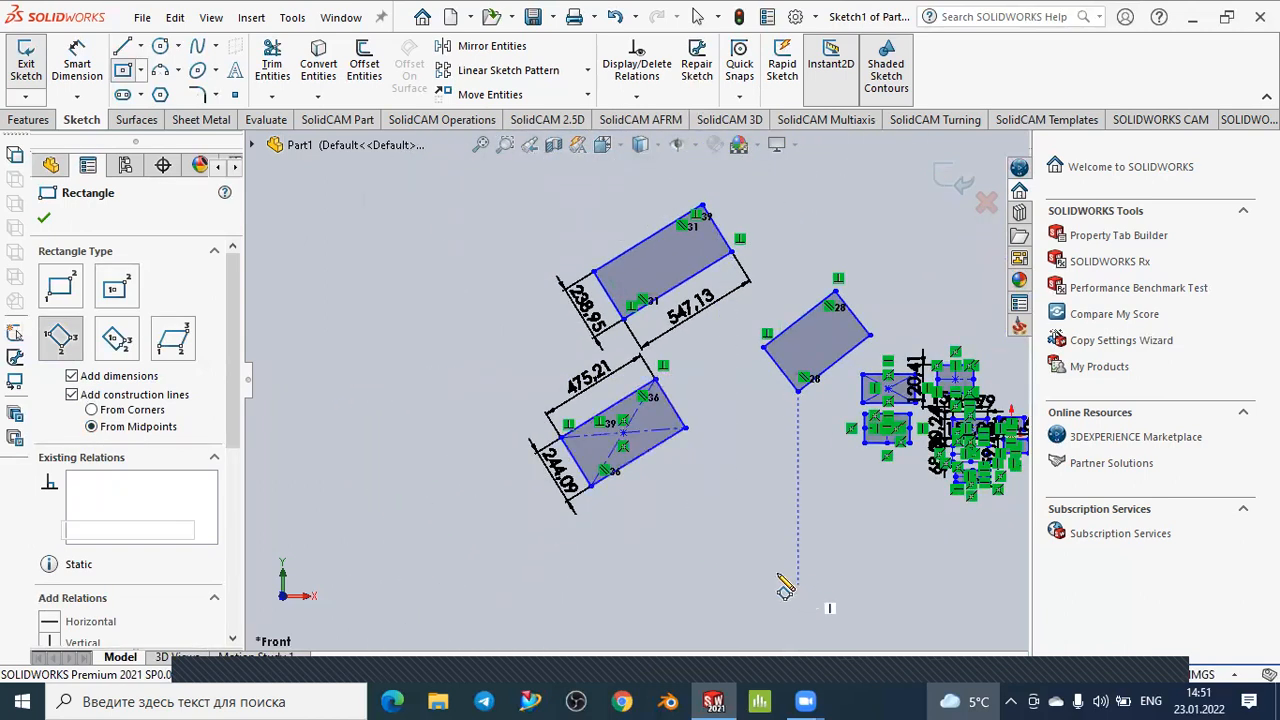
pyautogui.click(670, 527)
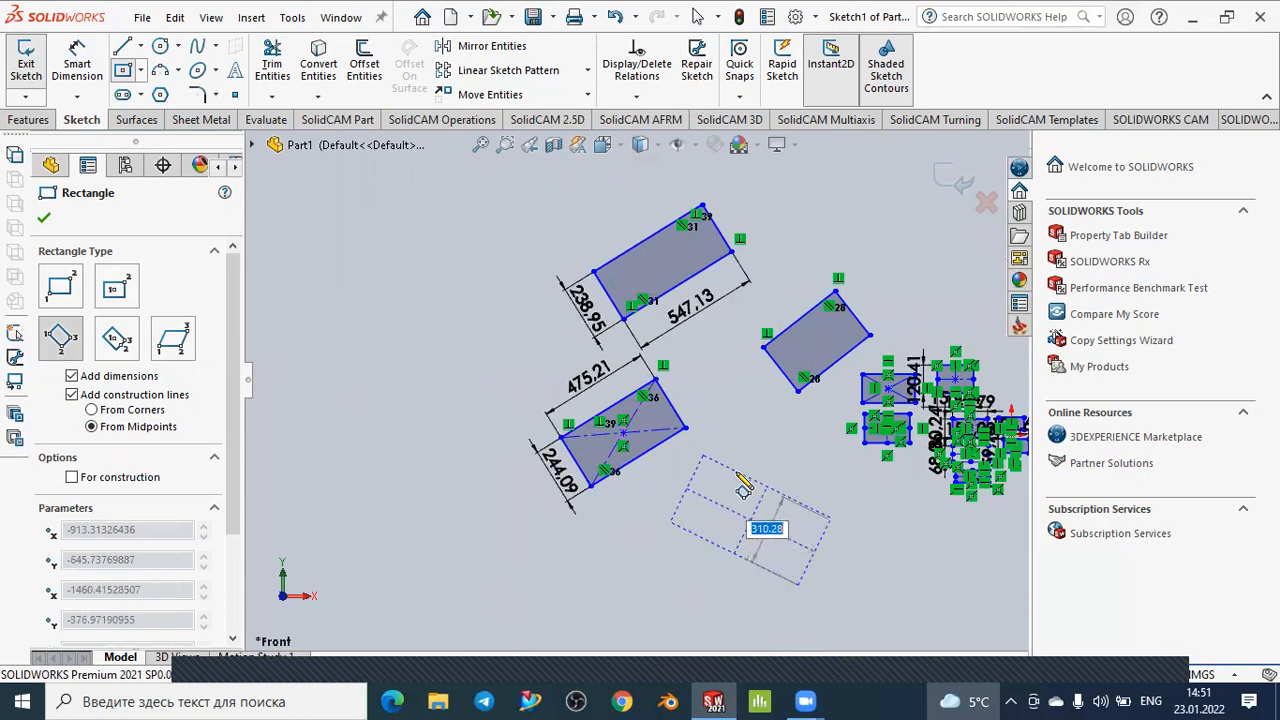
pyautogui.click(745, 487)
pyautogui.press('Return')
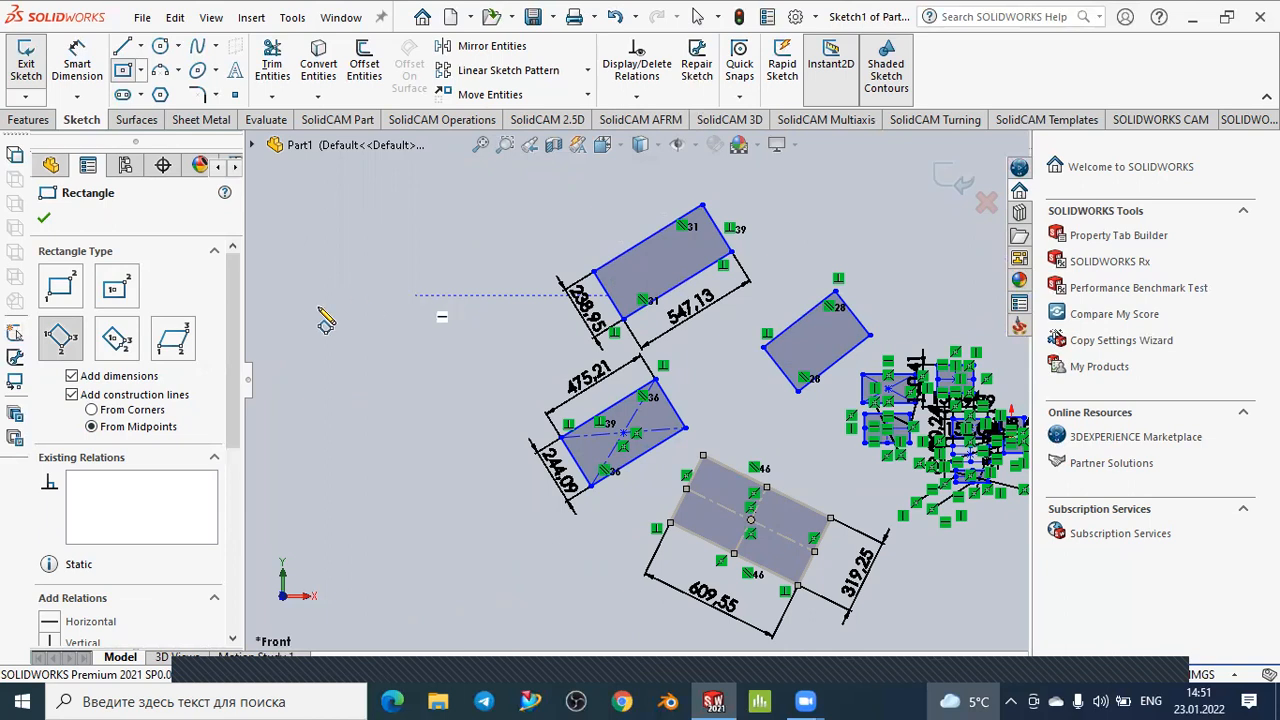
# Draw an undimensioned tilted 3 Point Center Rectangle with construction lines from corners, to the left of the 3 point corner rectangles
pyautogui.click(116, 340)
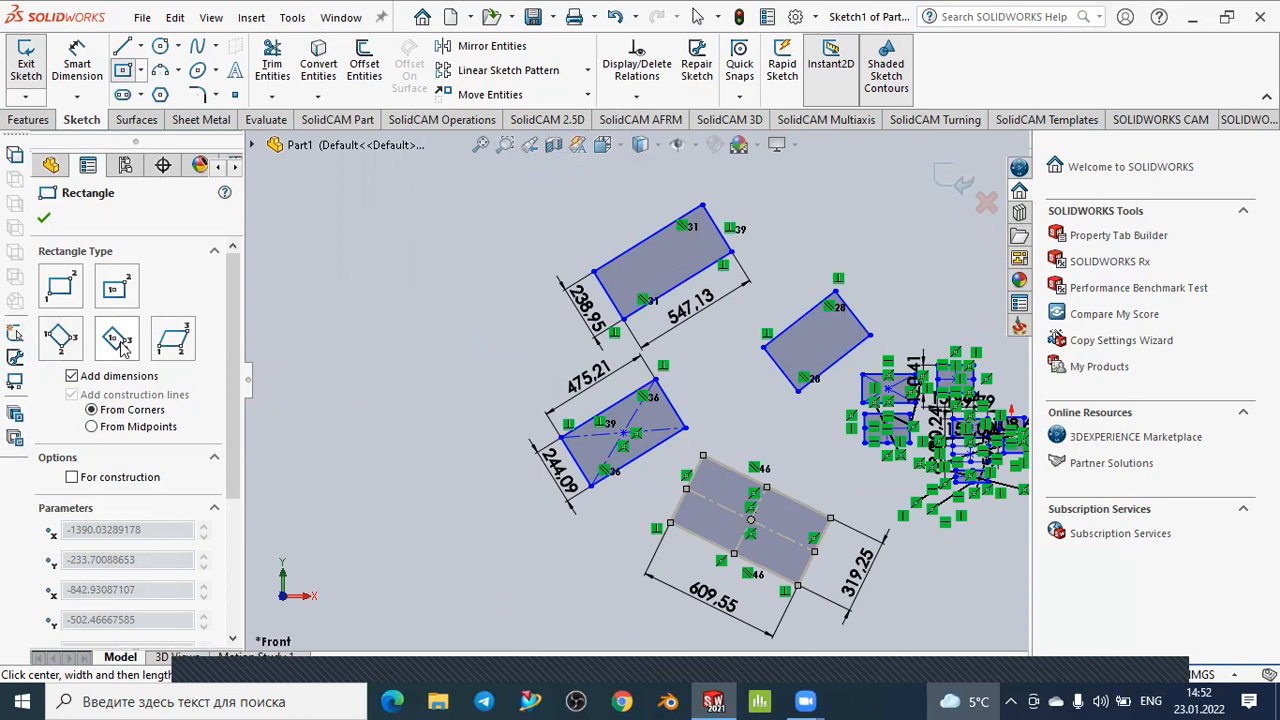
pyautogui.click(121, 345)
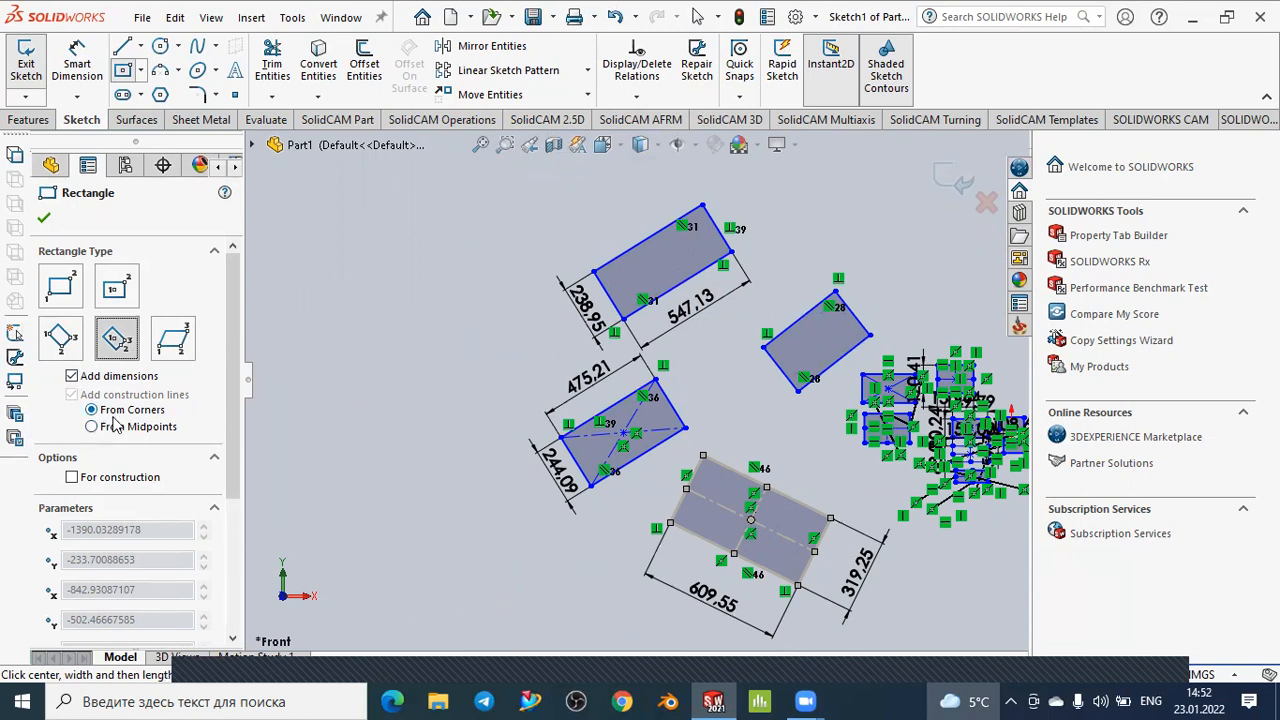
pyautogui.click(71, 378)
pyautogui.click(357, 284)
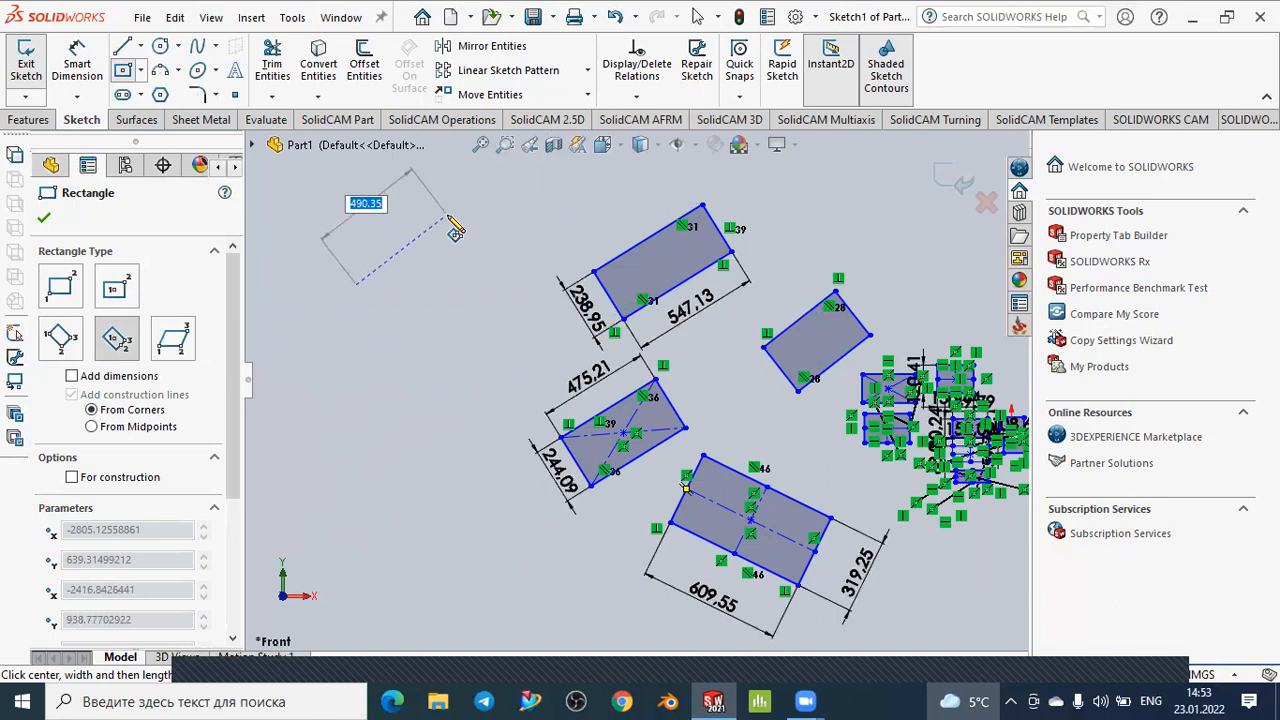
pyautogui.click(448, 217)
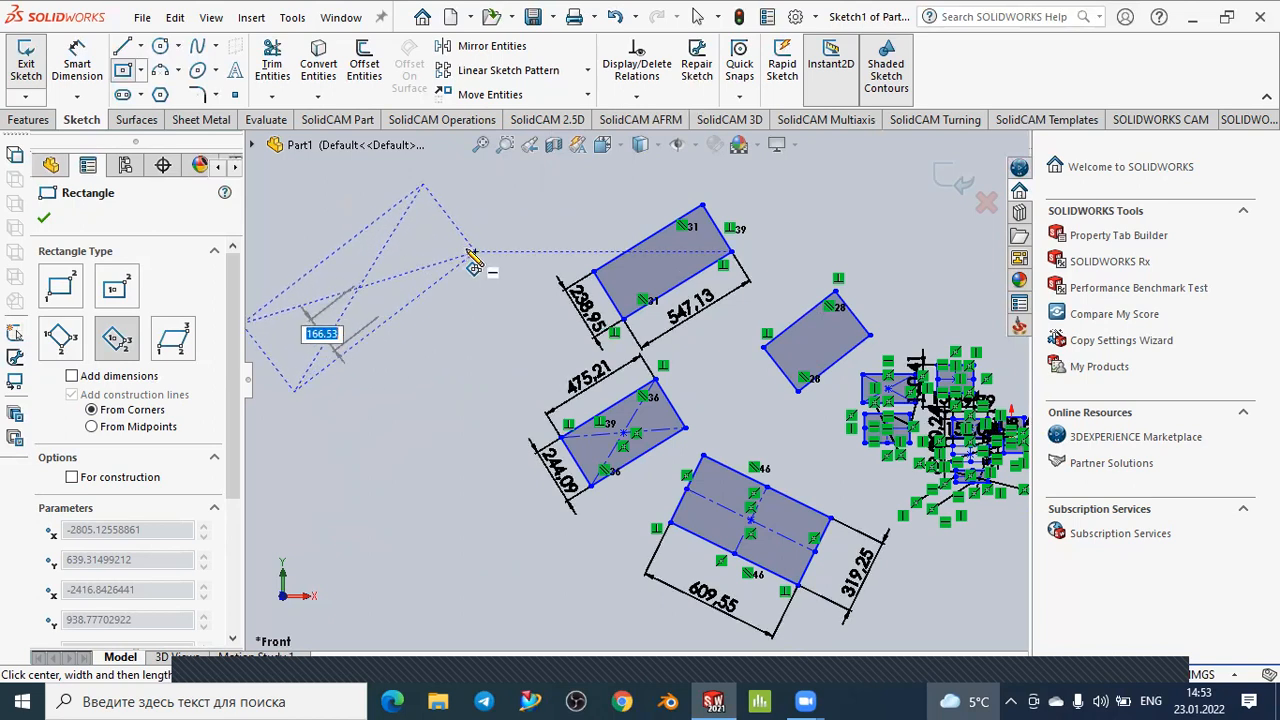
pyautogui.click(469, 250)
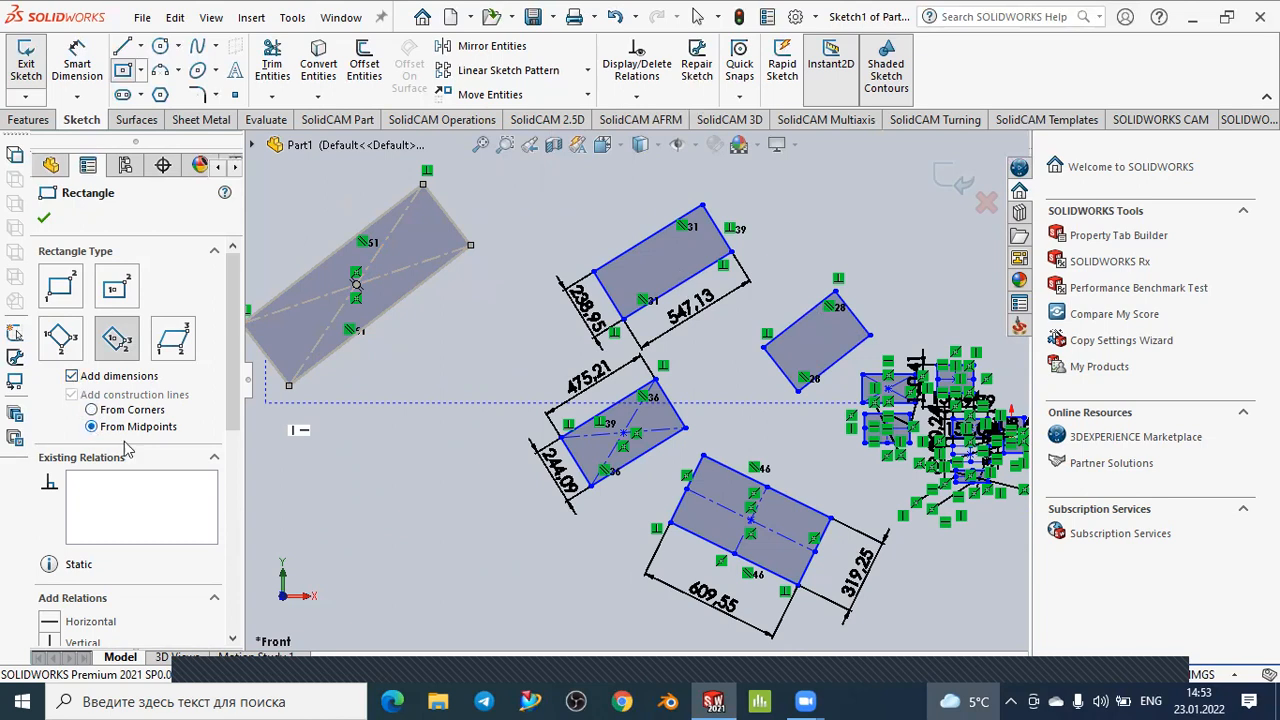
# Draw a tilted 3 Point Center Rectangle about 811 by 347 mm with dimensions and midpoint construction lines, below the undimensioned one, and finish the command
pyautogui.click(356, 524)
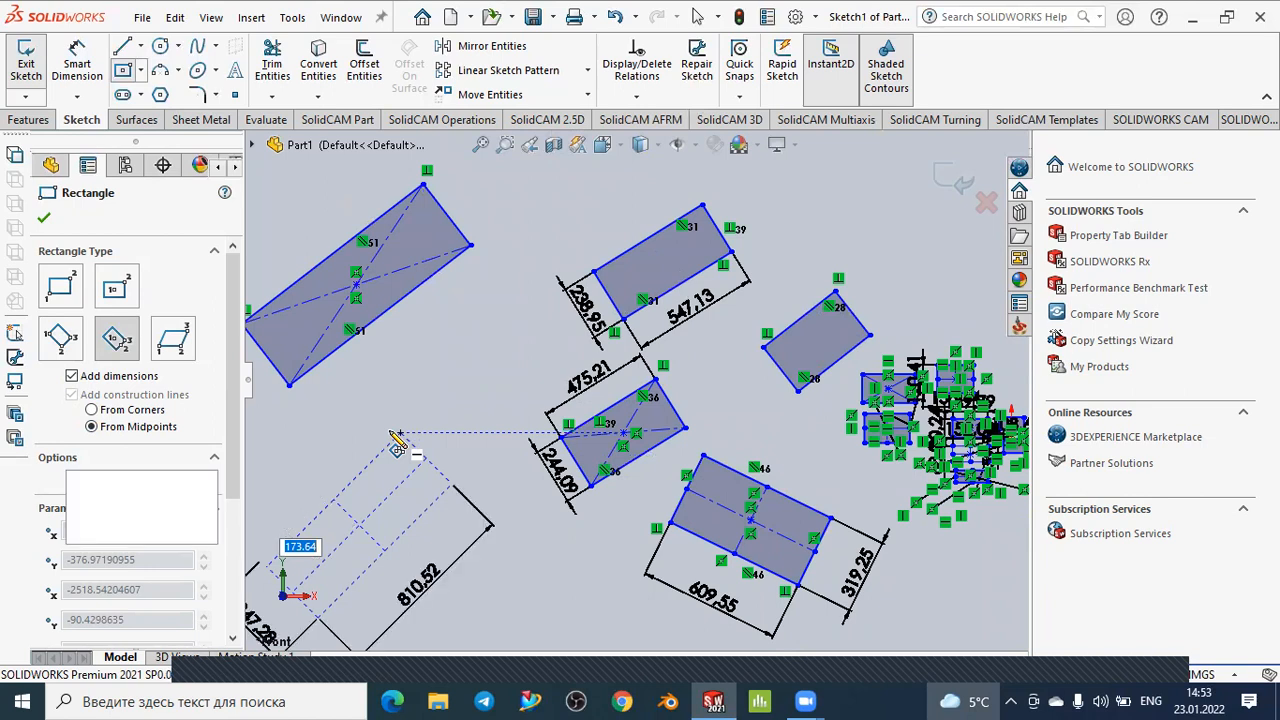
pyautogui.click(396, 424)
pyautogui.scroll(-2, 490, 468)
pyautogui.scroll(2, 497, 477)
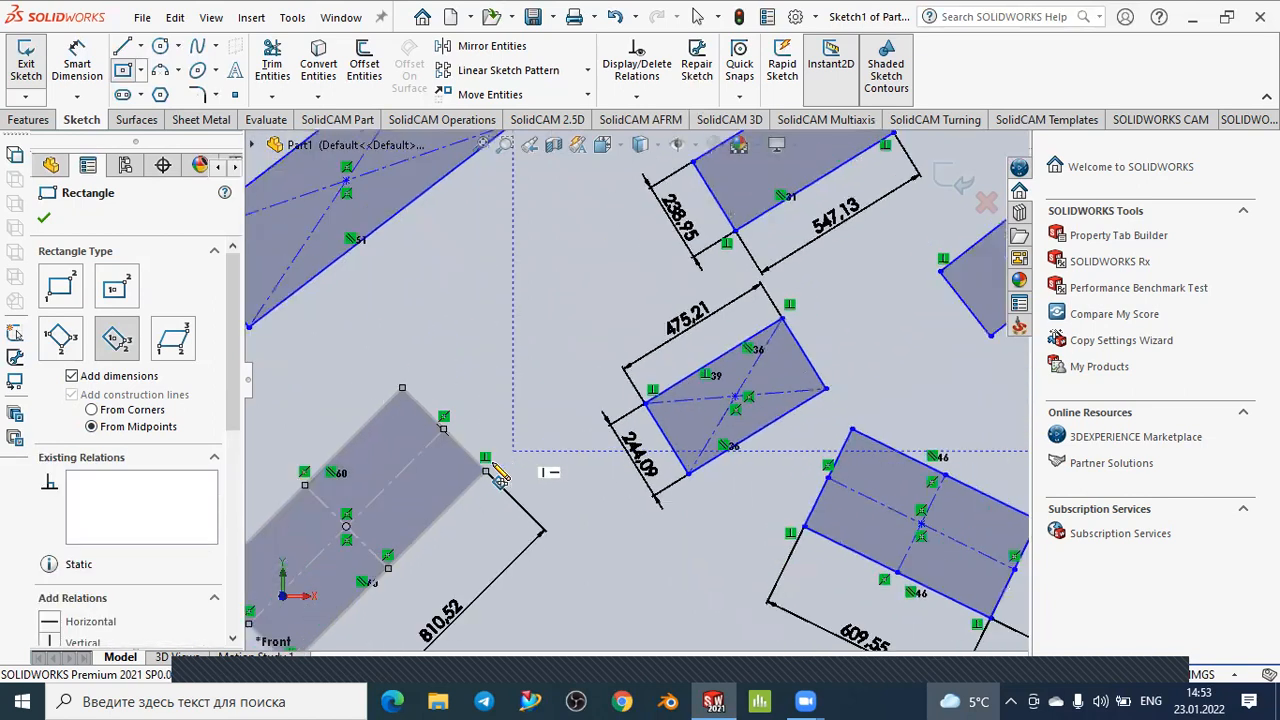
pyautogui.scroll(-1, 430, 508)
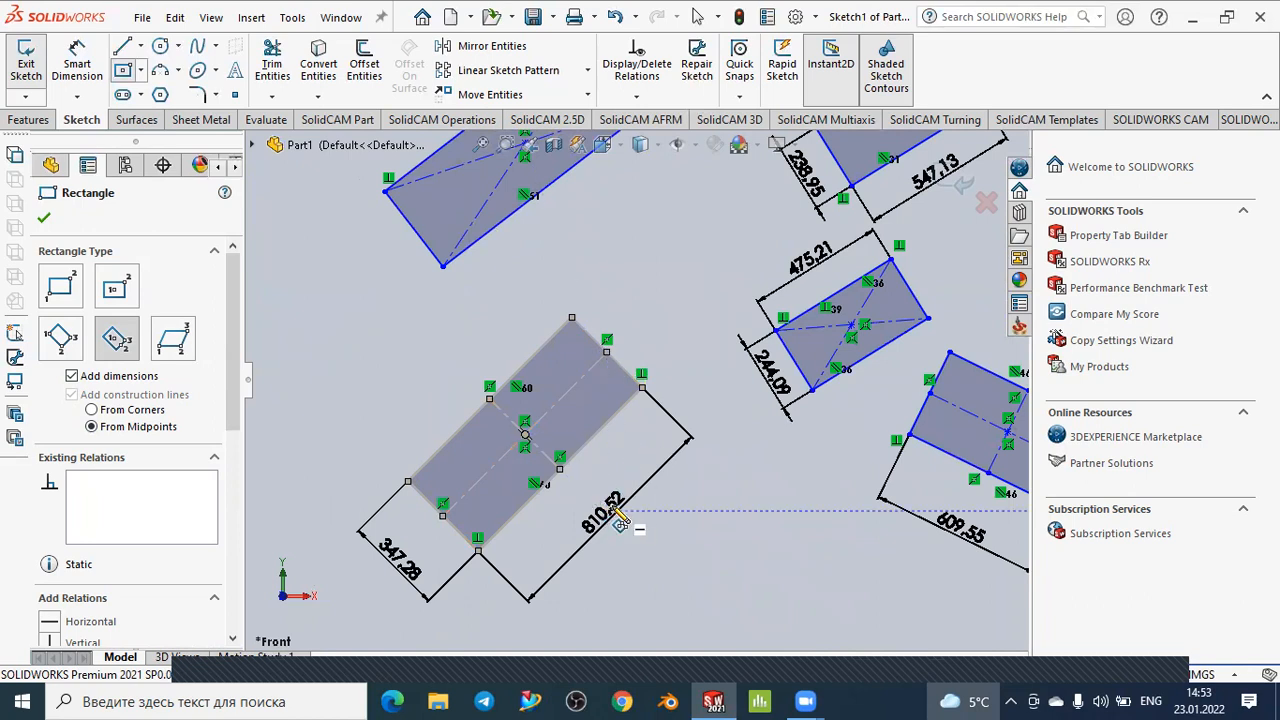
pyautogui.click(44, 220)
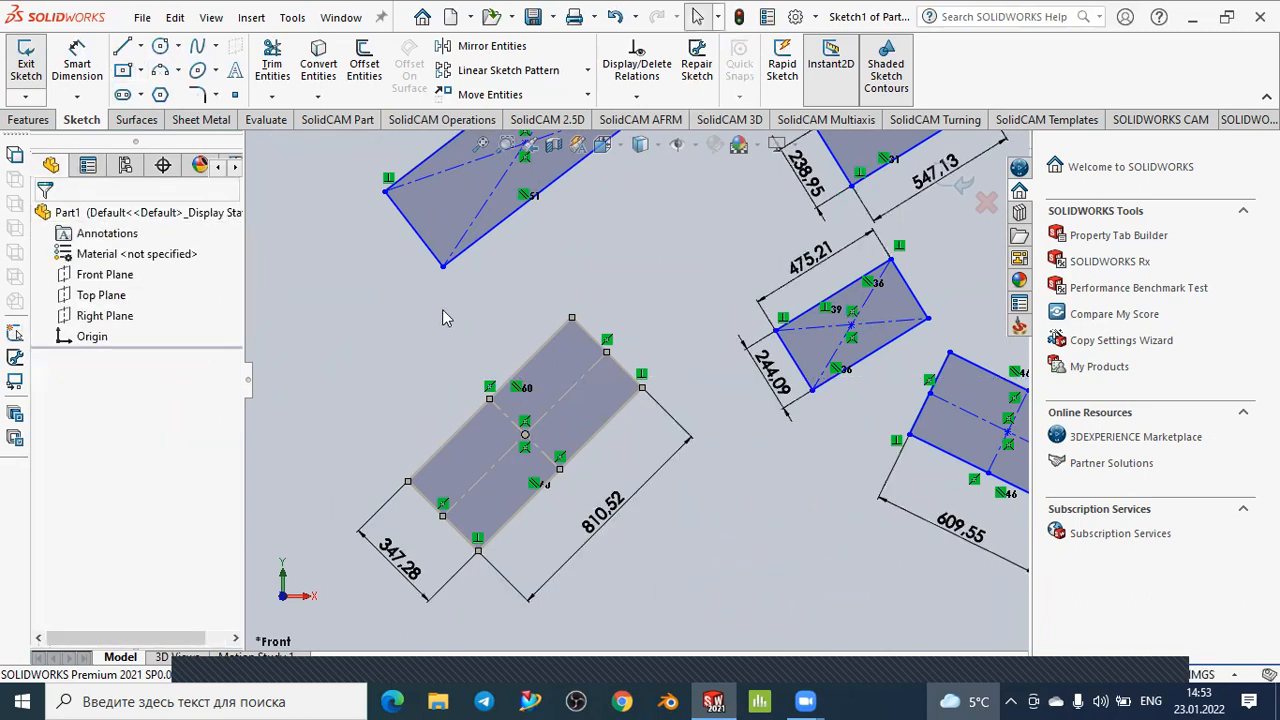
# Draw a Parallelogram about 1499 by 925 mm with a horizontal base, without dimensions or construction lines, left of the 3 point center rectangles
pyautogui.press('z')
pyautogui.press('z')
pyautogui.press('z')
pyautogui.press('z')
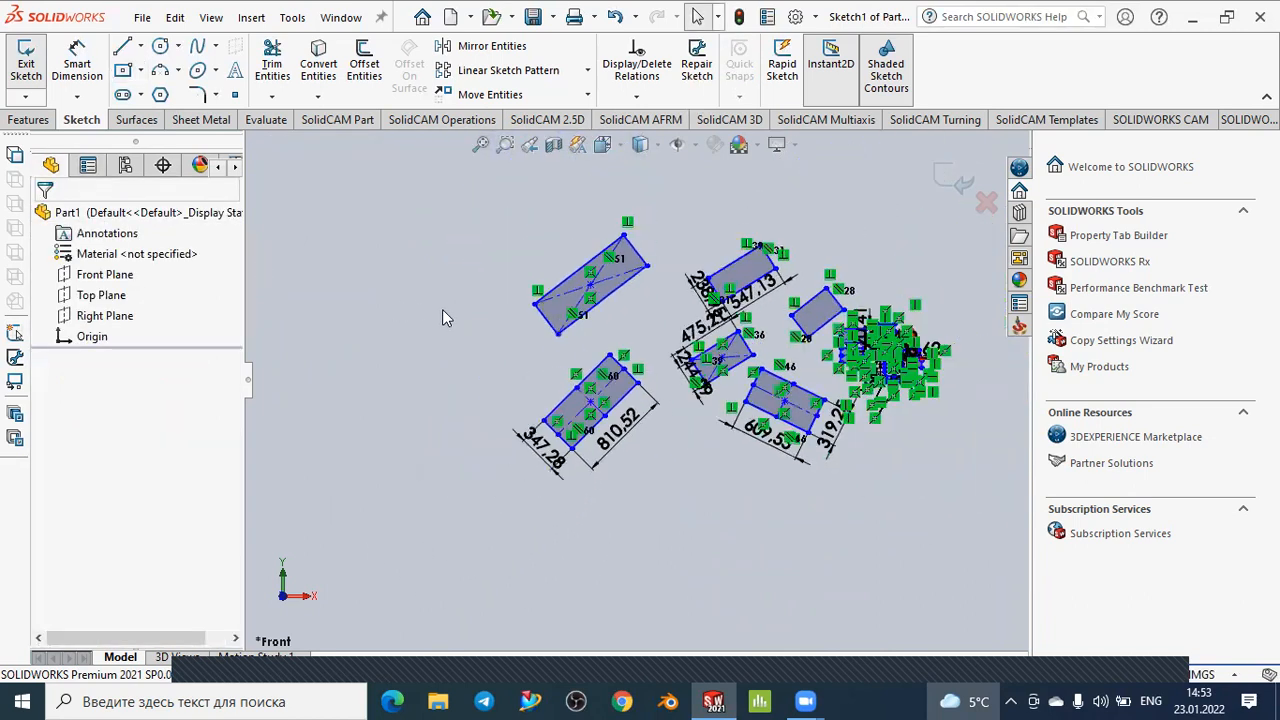
pyautogui.scroll(-2, 800, 254)
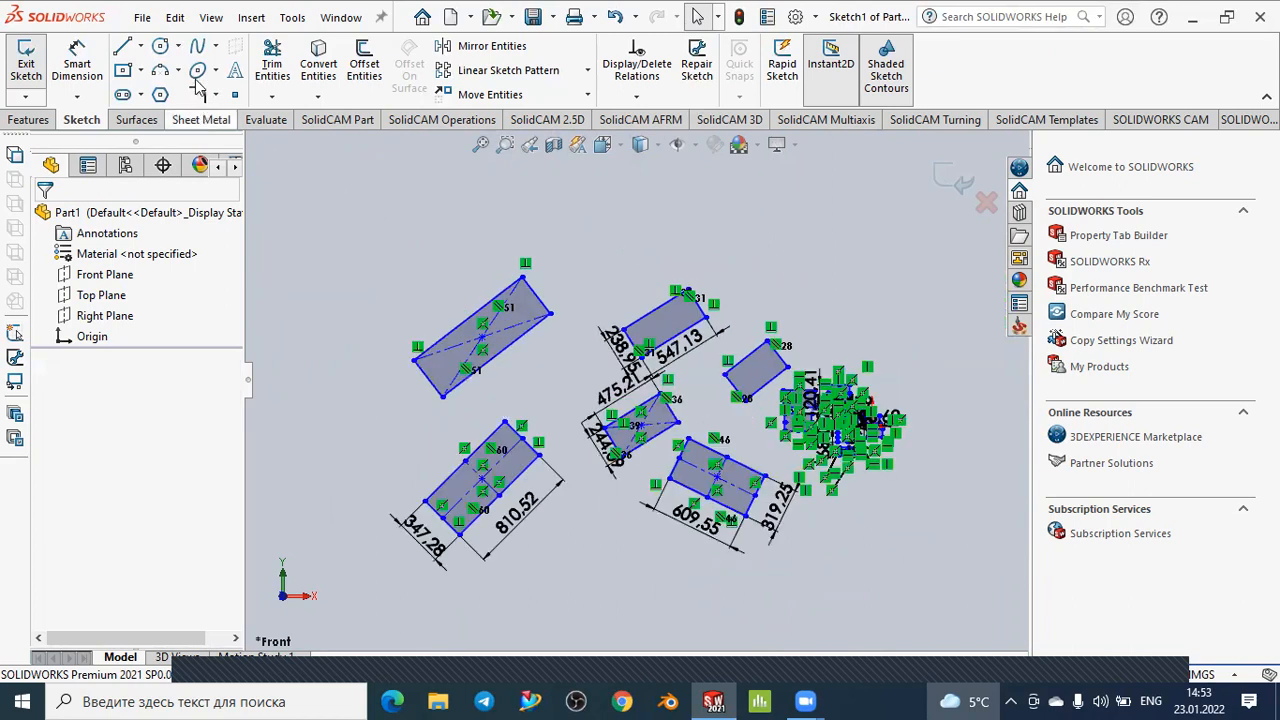
pyautogui.click(142, 72)
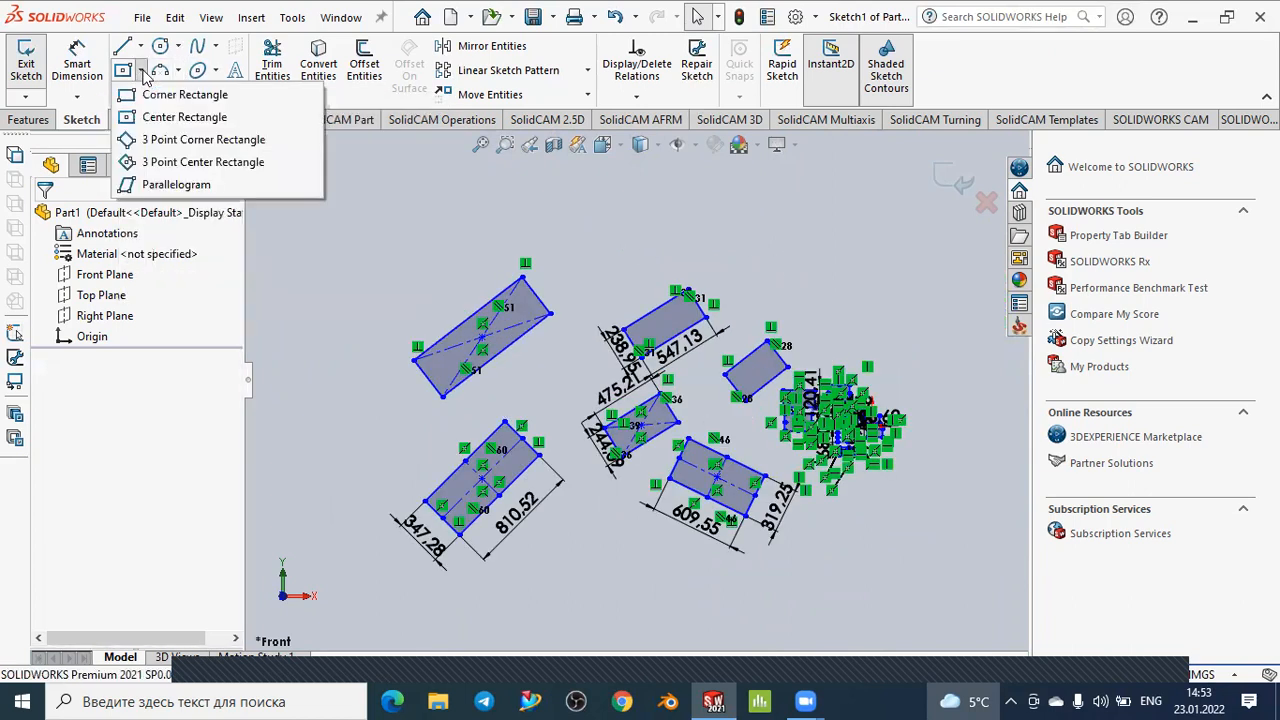
pyautogui.click(200, 186)
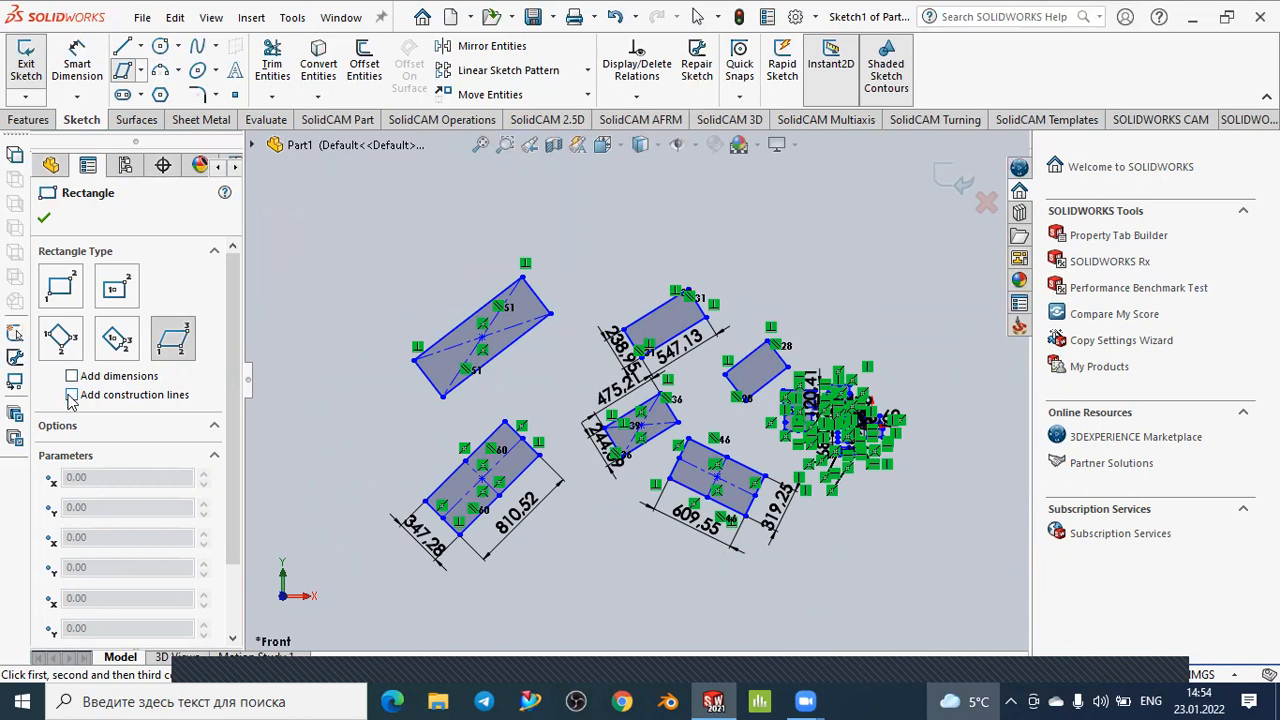
pyautogui.click(71, 395)
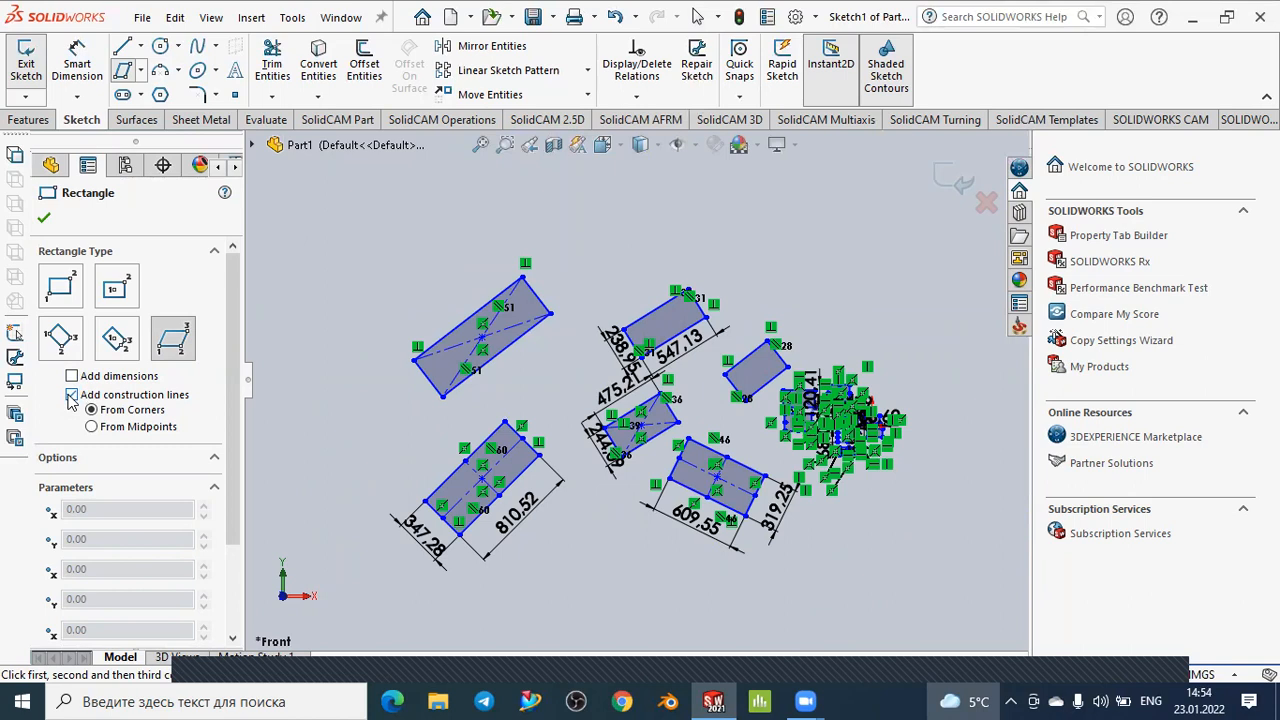
pyautogui.click(71, 395)
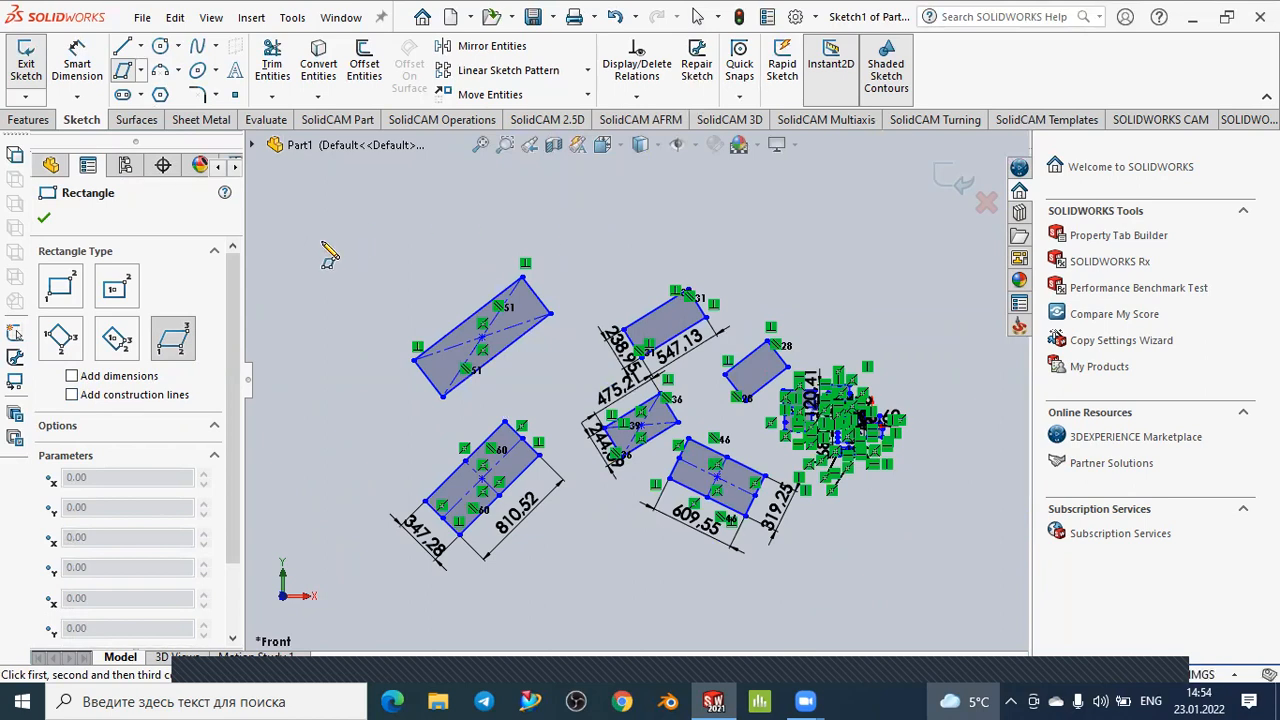
pyautogui.press('z')
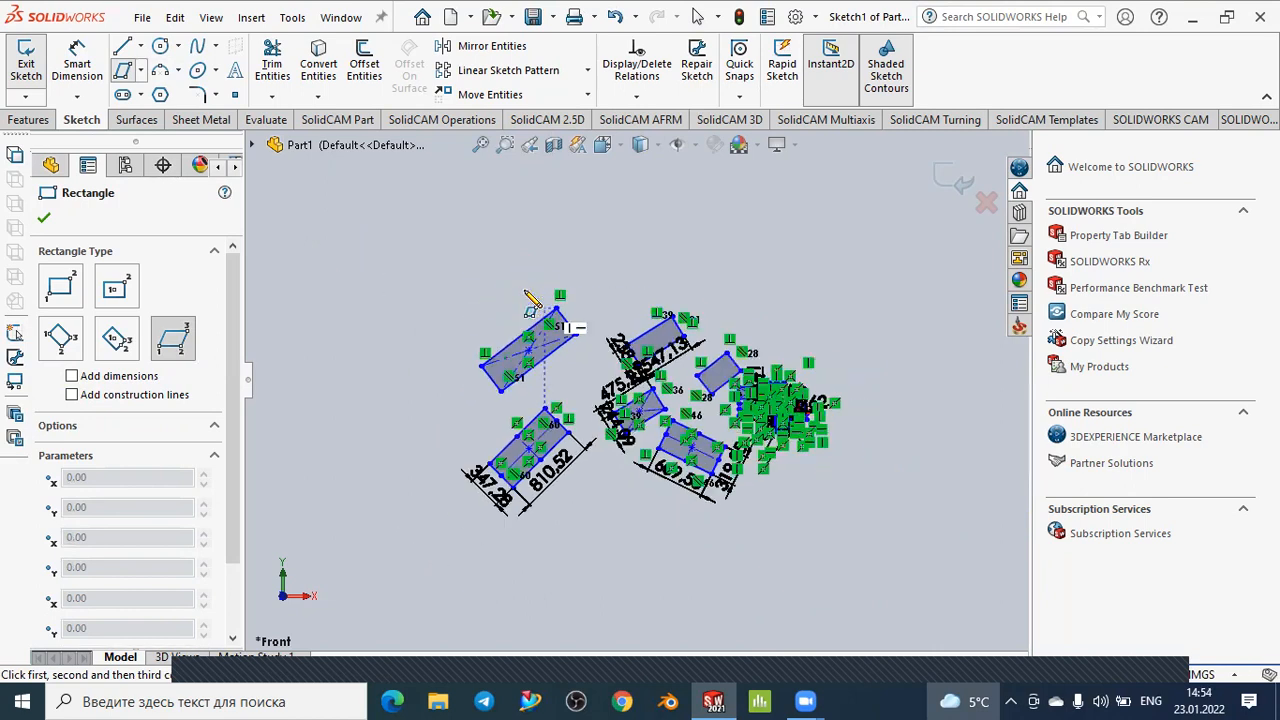
pyautogui.press('z')
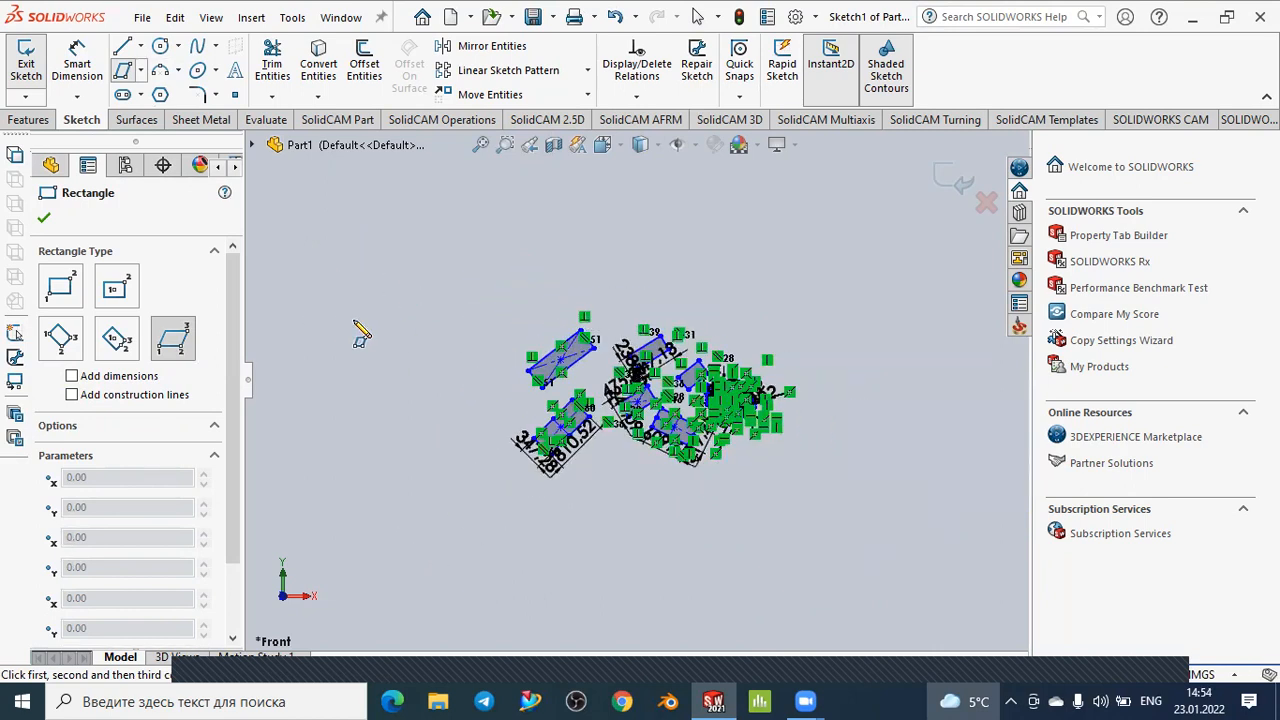
pyautogui.scroll(-5, 380, 345)
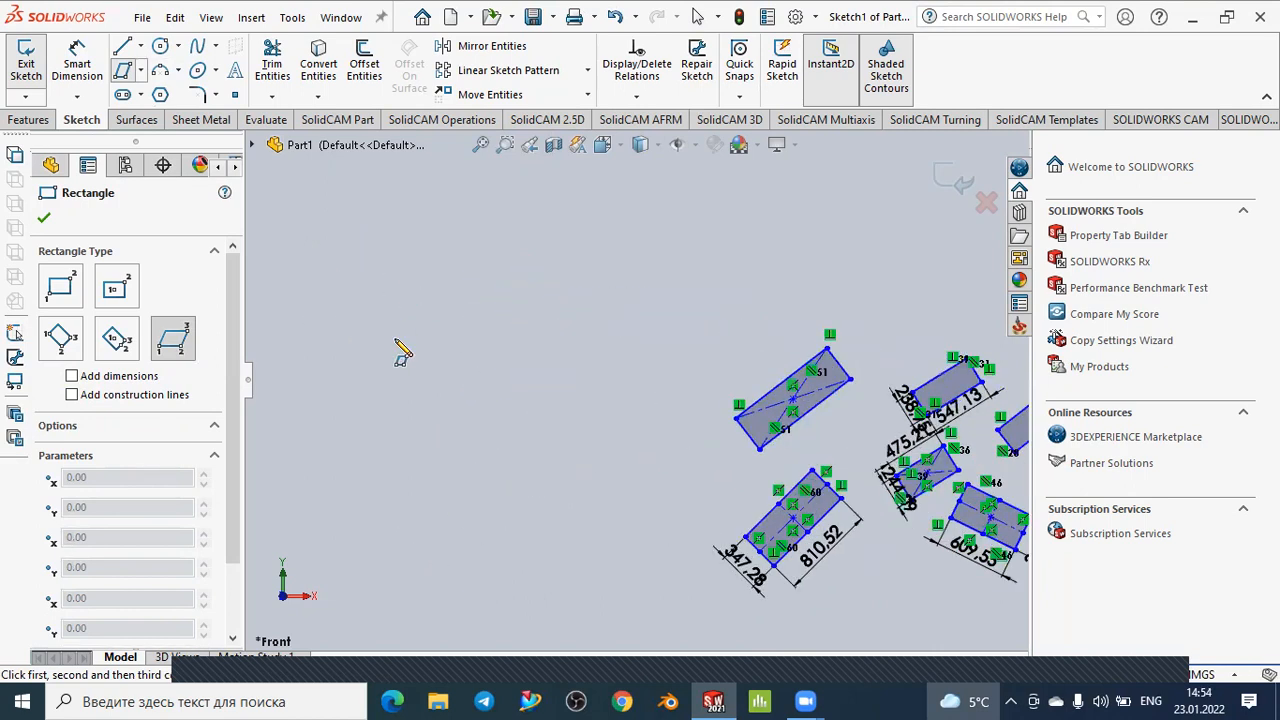
pyautogui.click(428, 386)
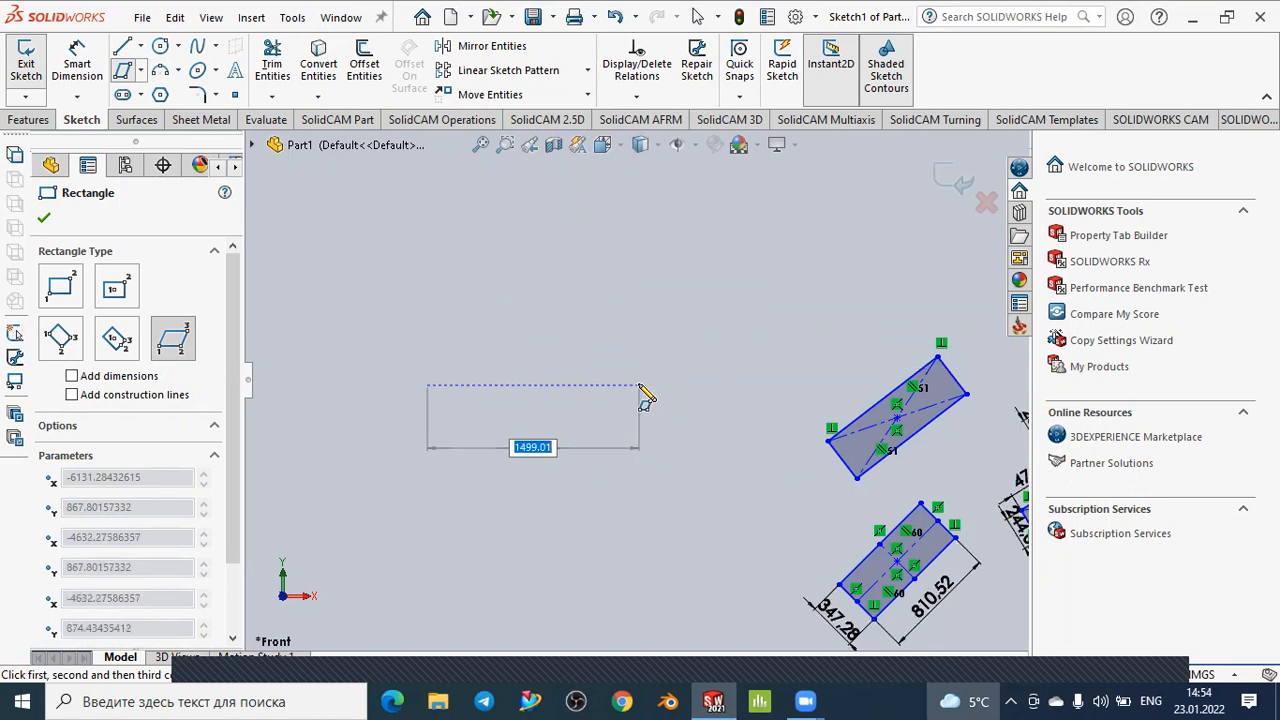
pyautogui.click(640, 386)
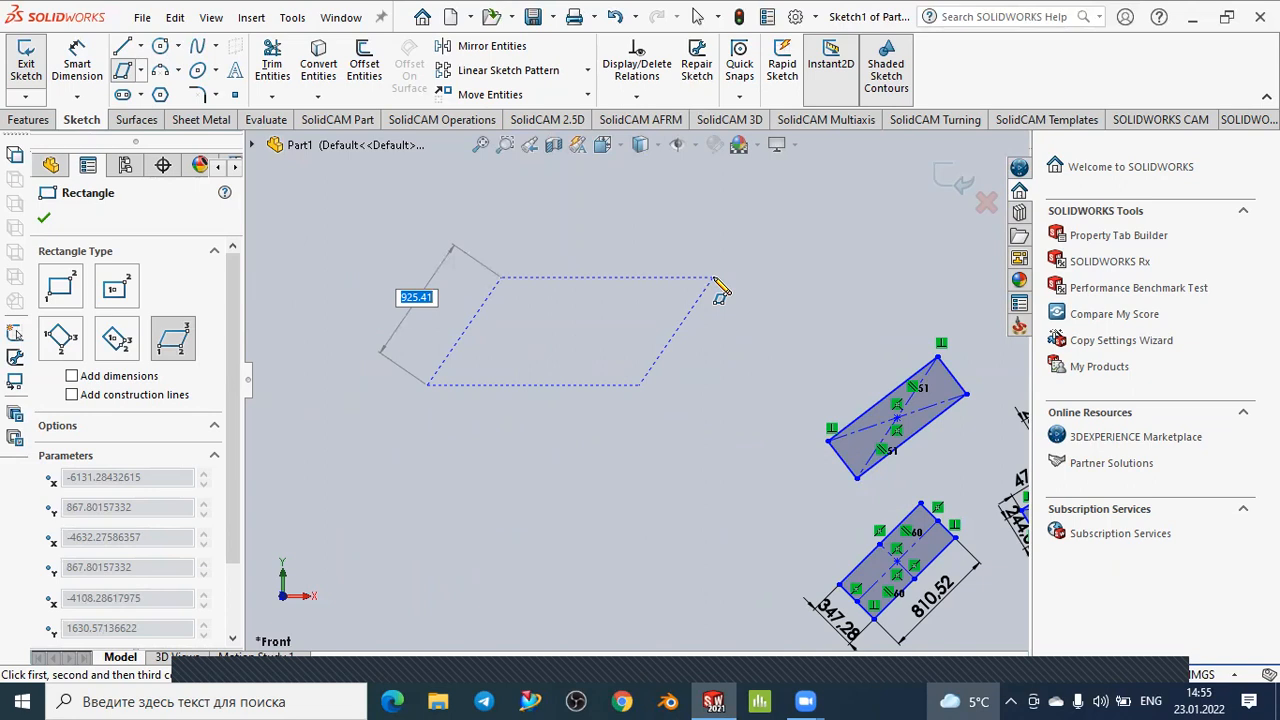
pyautogui.click(713, 278)
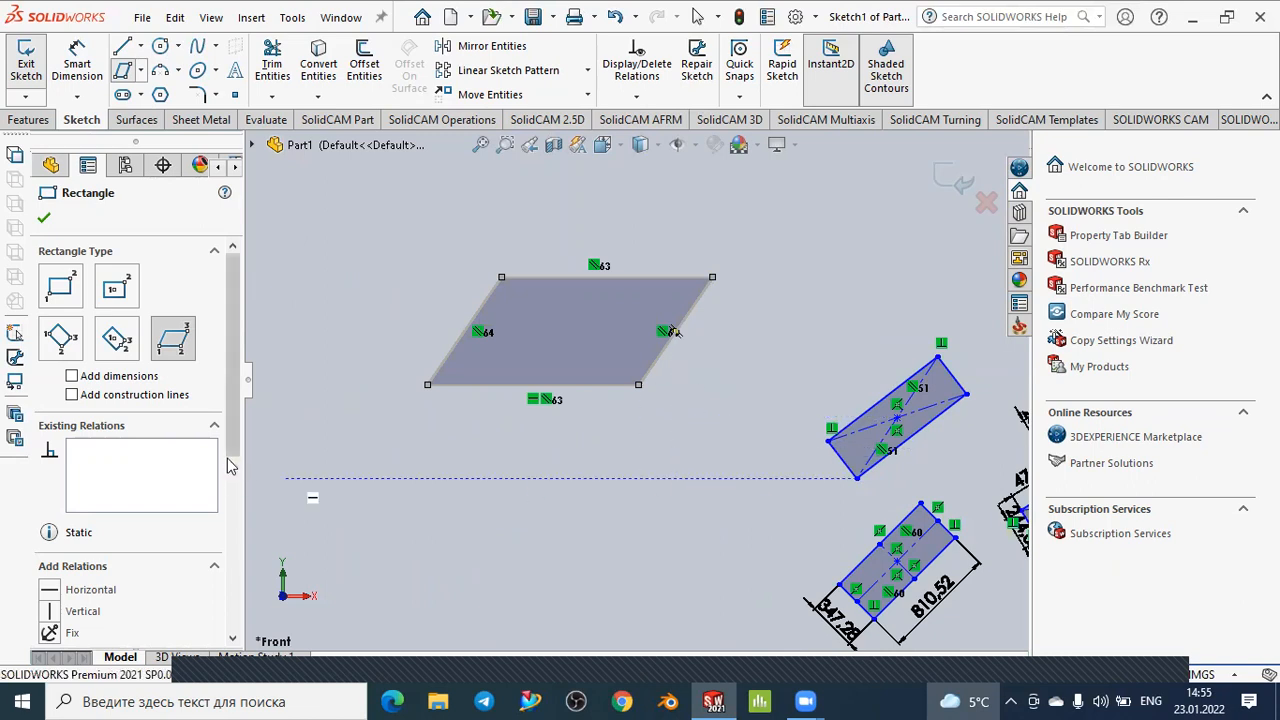
# Draw a second Parallelogram about 1320 by 762 mm with added dimensions and a horizontal base, directly below the undimensioned parallelogram
pyautogui.click(72, 376)
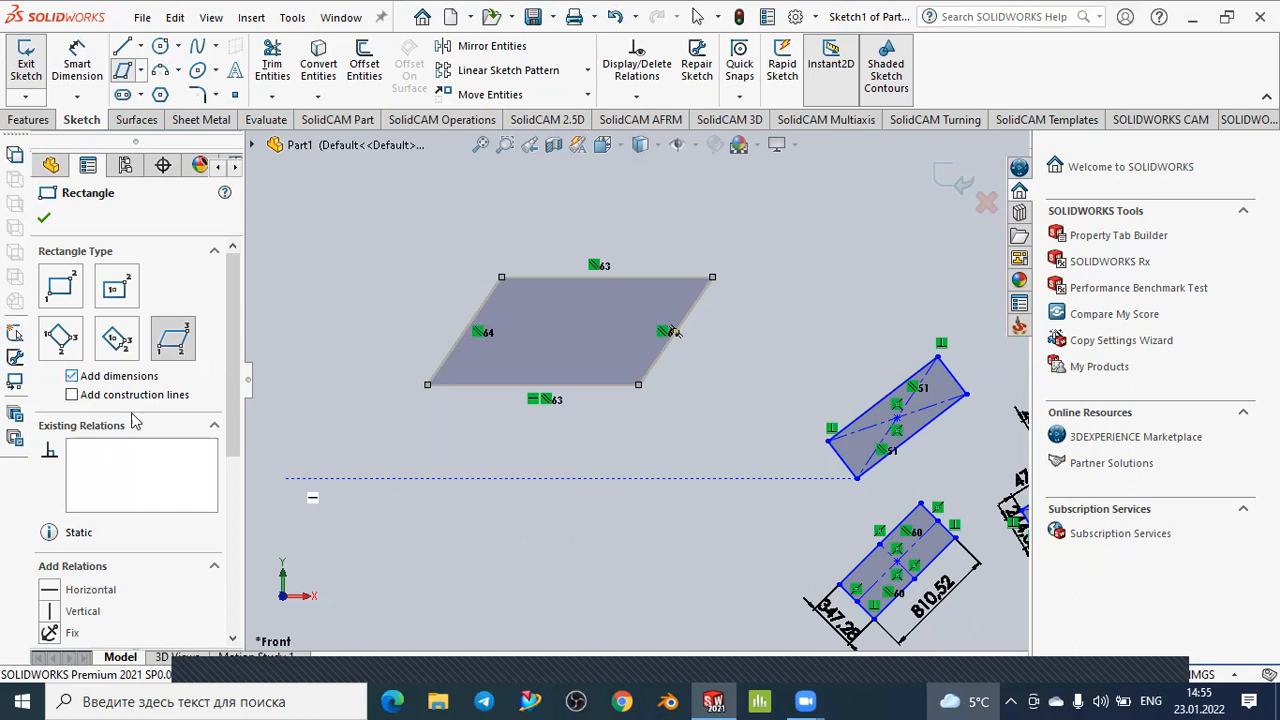
pyautogui.click(452, 563)
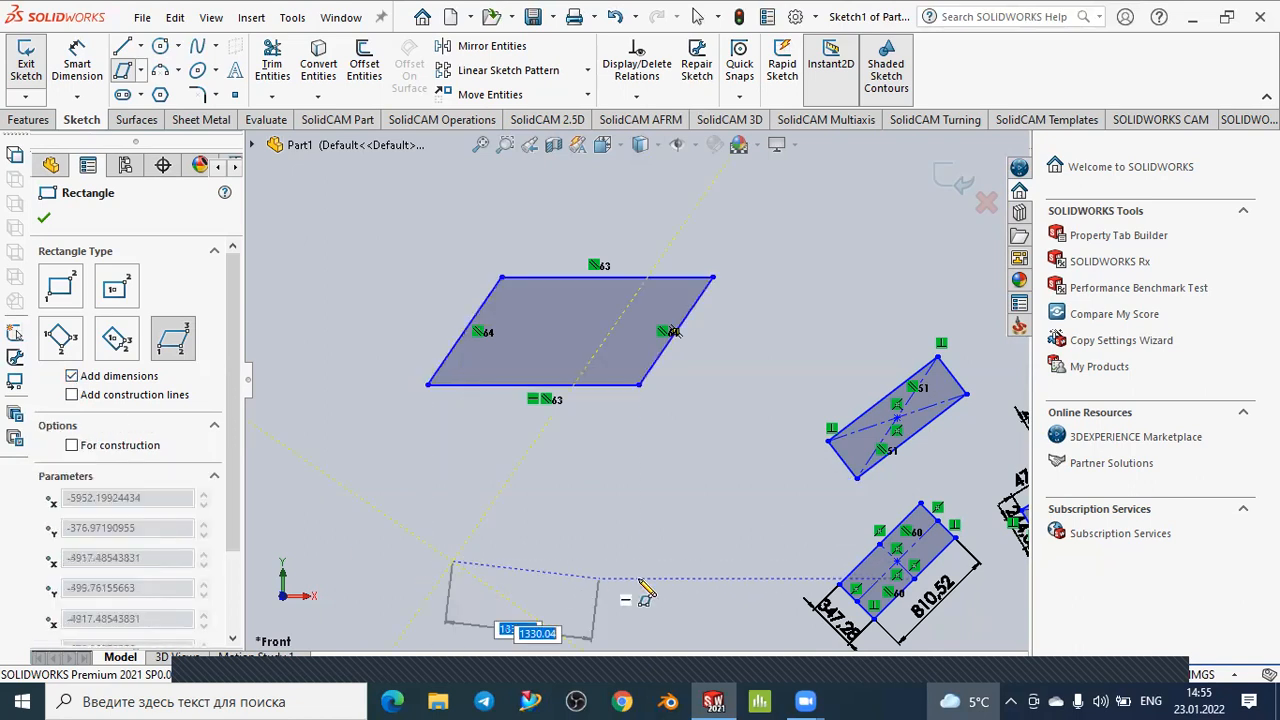
pyautogui.click(641, 562)
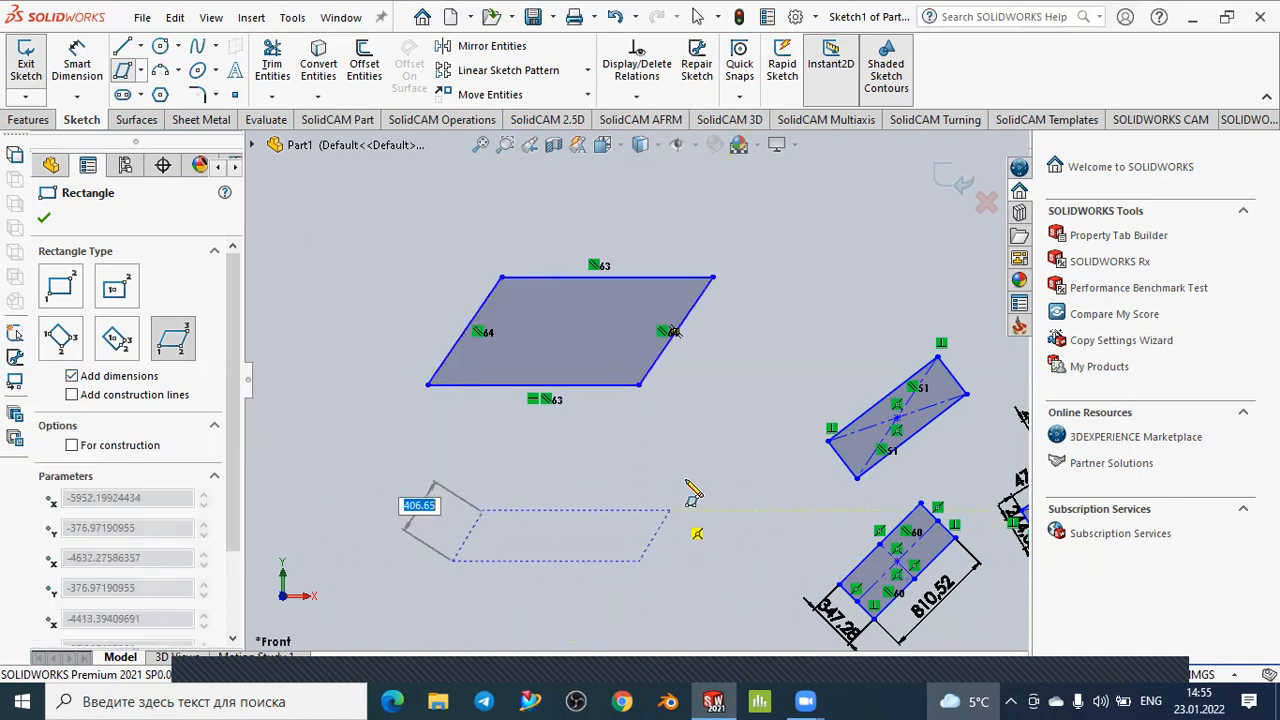
pyautogui.click(694, 468)
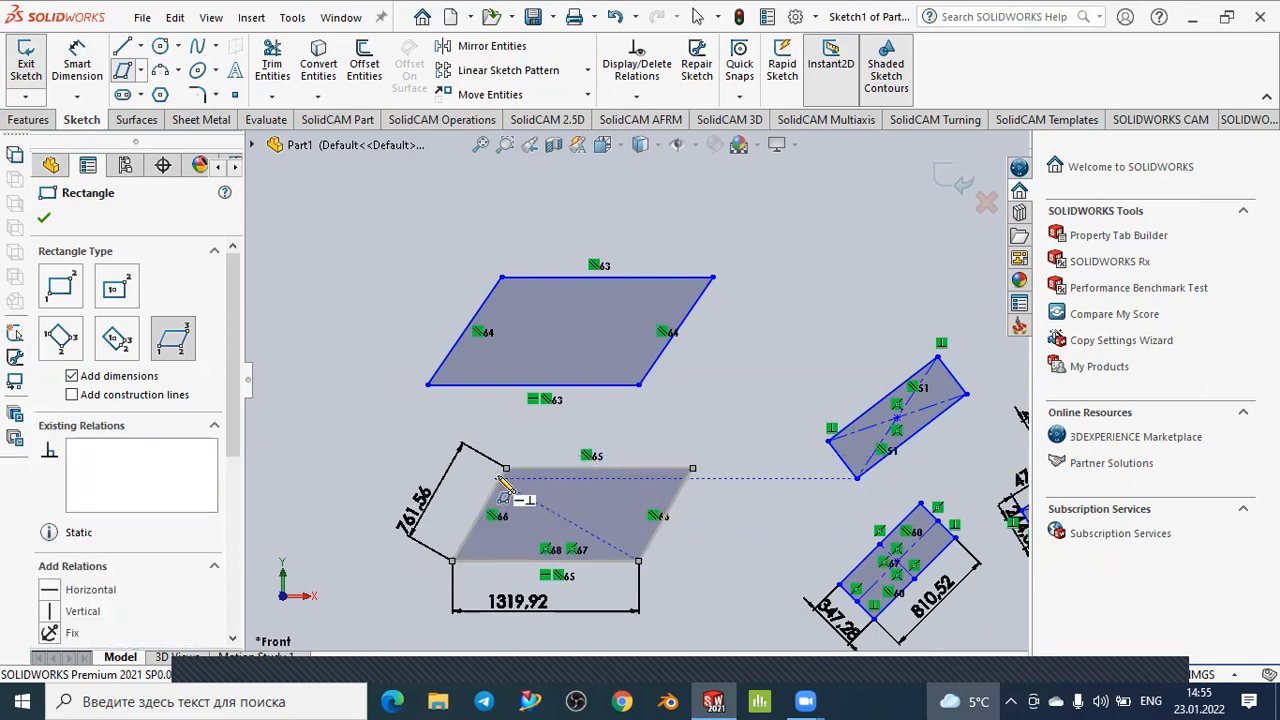
# Draw a dimensioned Parallelogram about 1416 by 1071 mm with a horizontal base and construction lines from corners, left of the existing parallelograms
pyautogui.scroll(-2, 610, 485)
pyautogui.scroll(2, 610, 483)
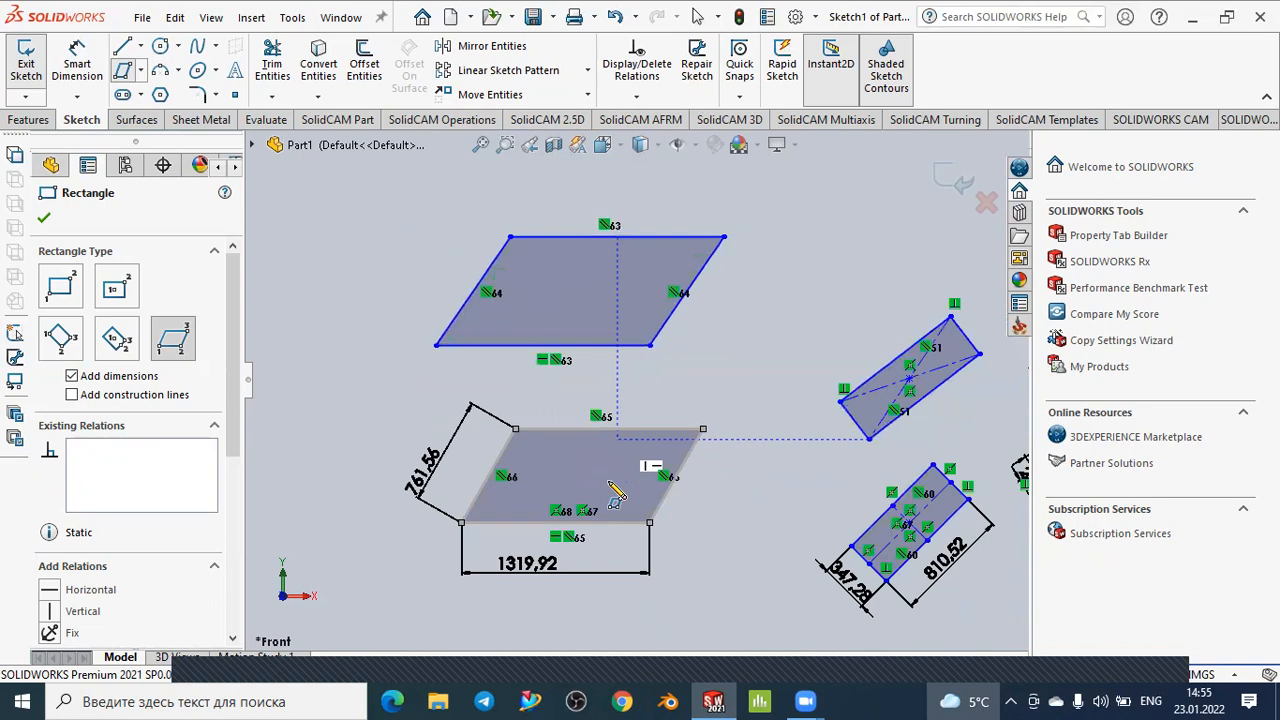
pyautogui.scroll(3, 615, 490)
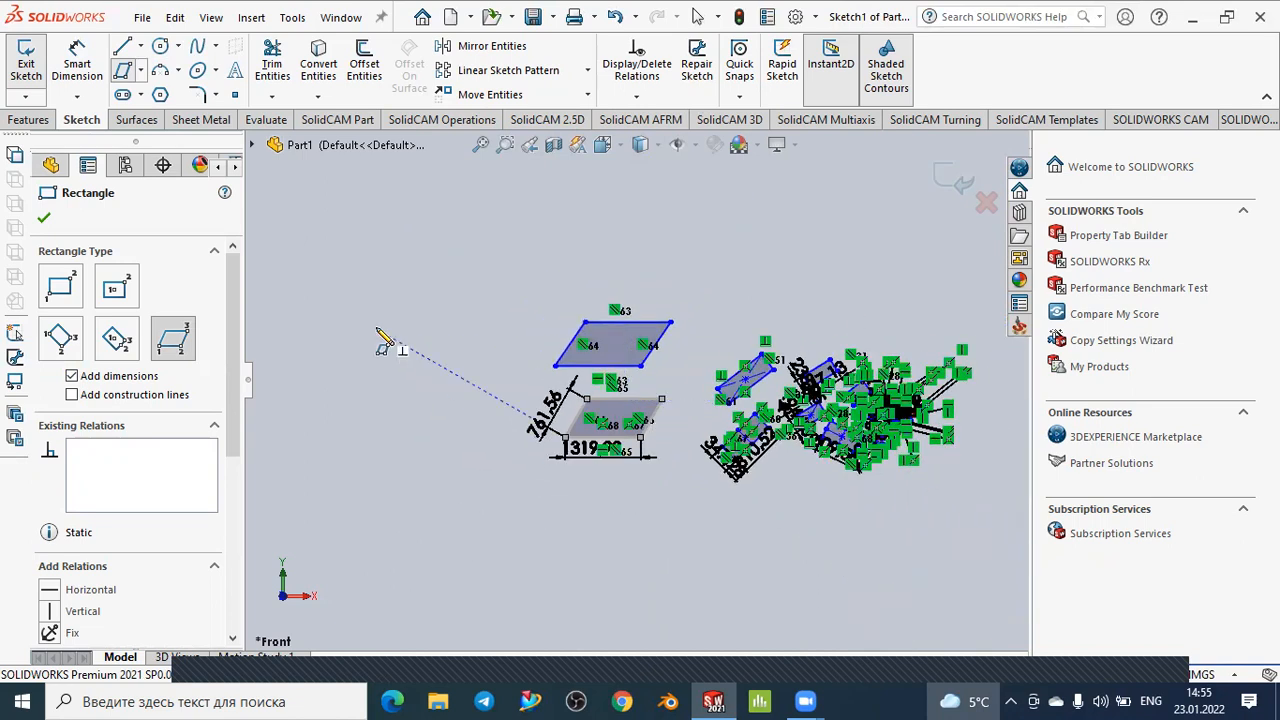
pyautogui.scroll(-4, 383, 338)
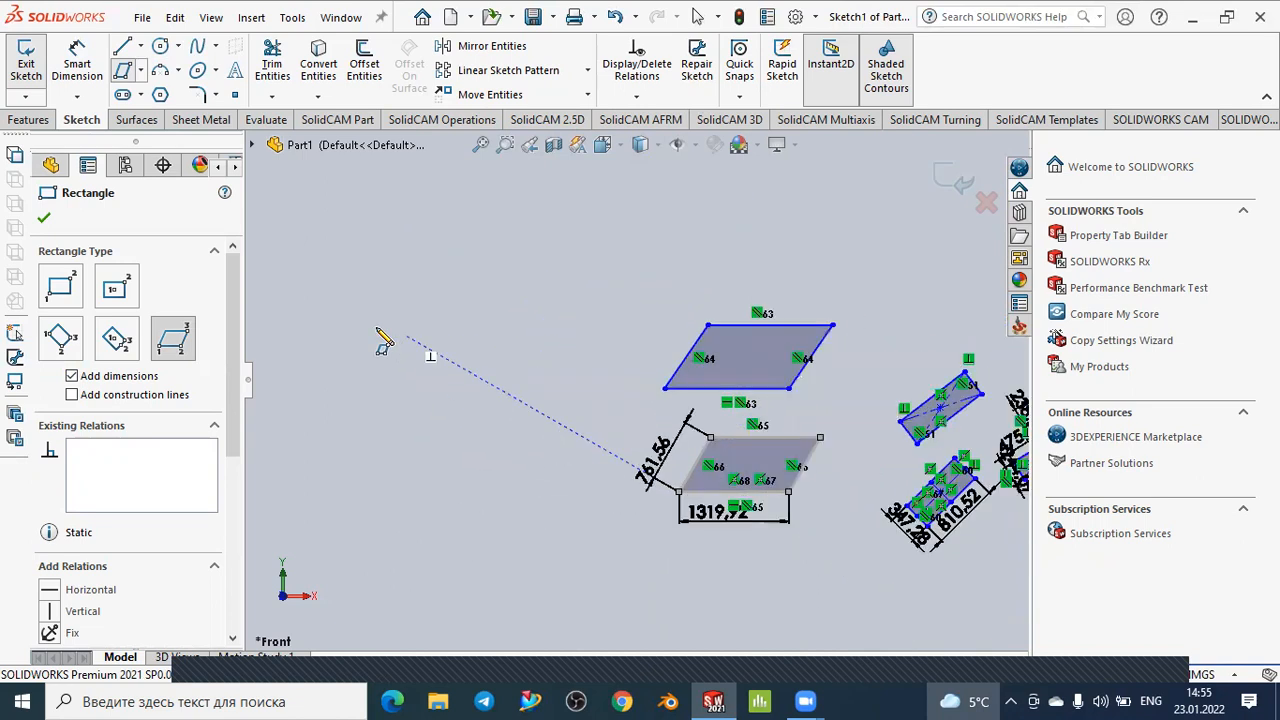
pyautogui.click(72, 395)
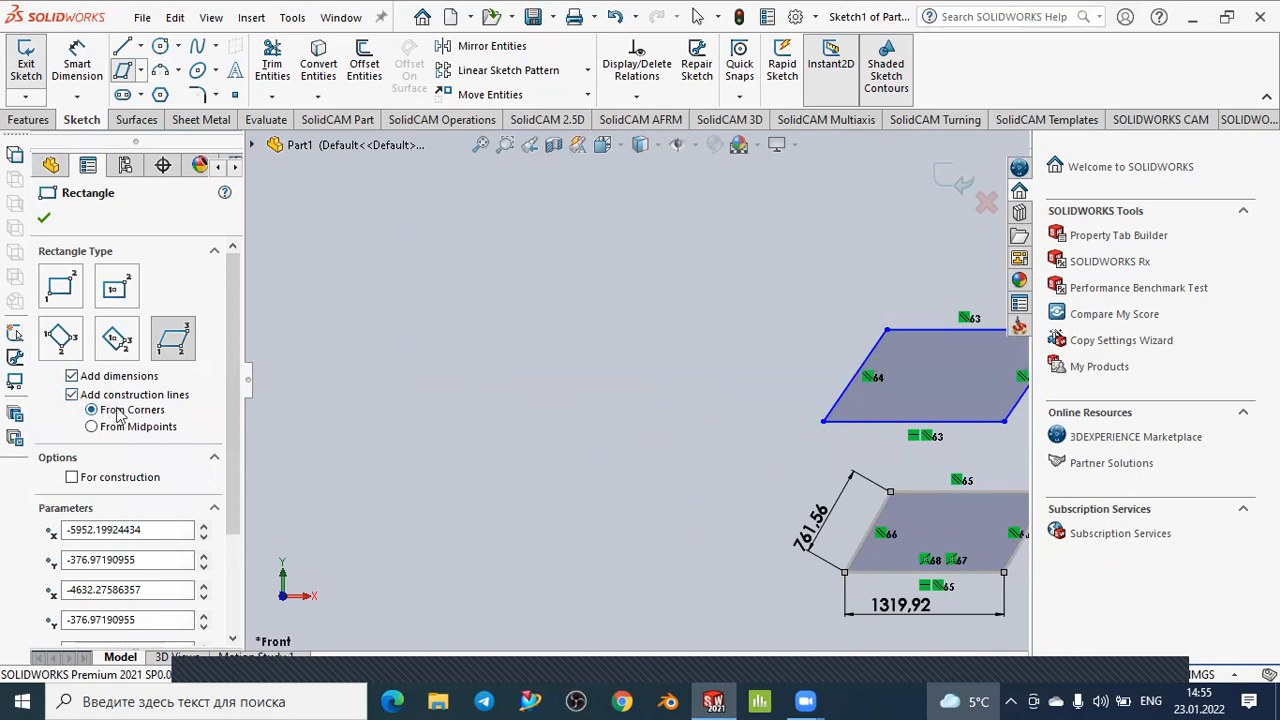
pyautogui.click(452, 348)
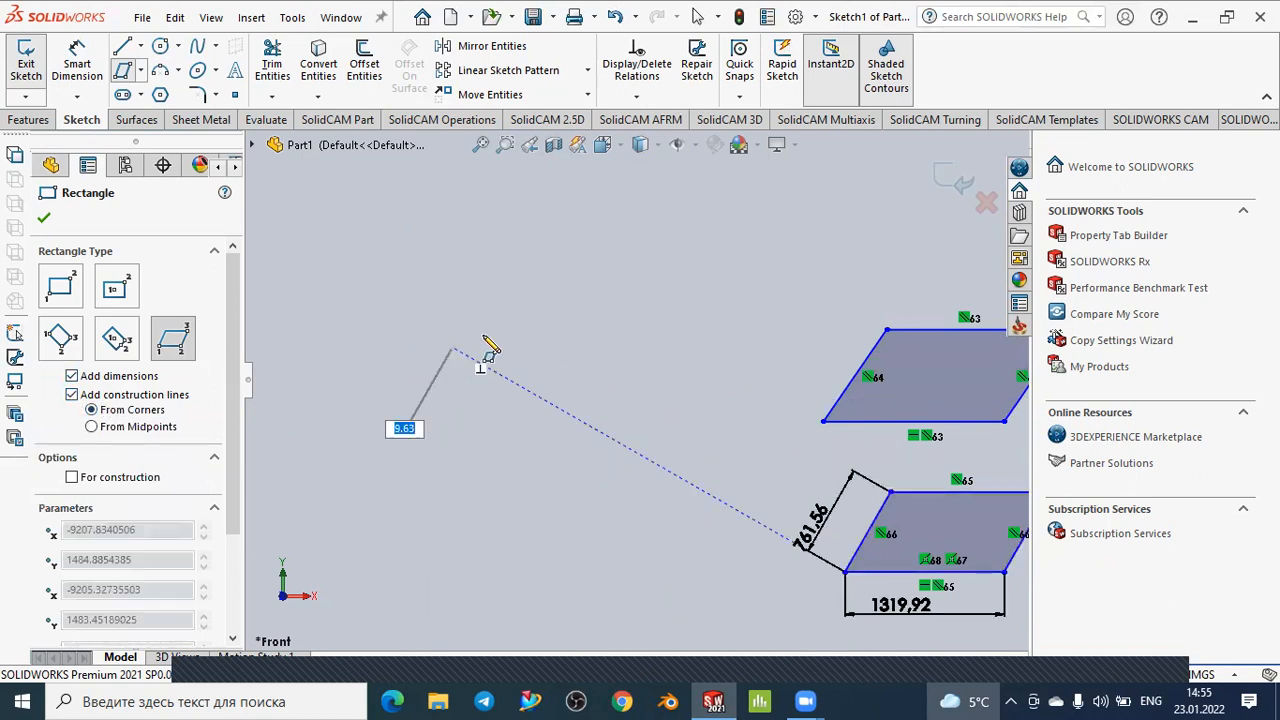
pyautogui.click(623, 348)
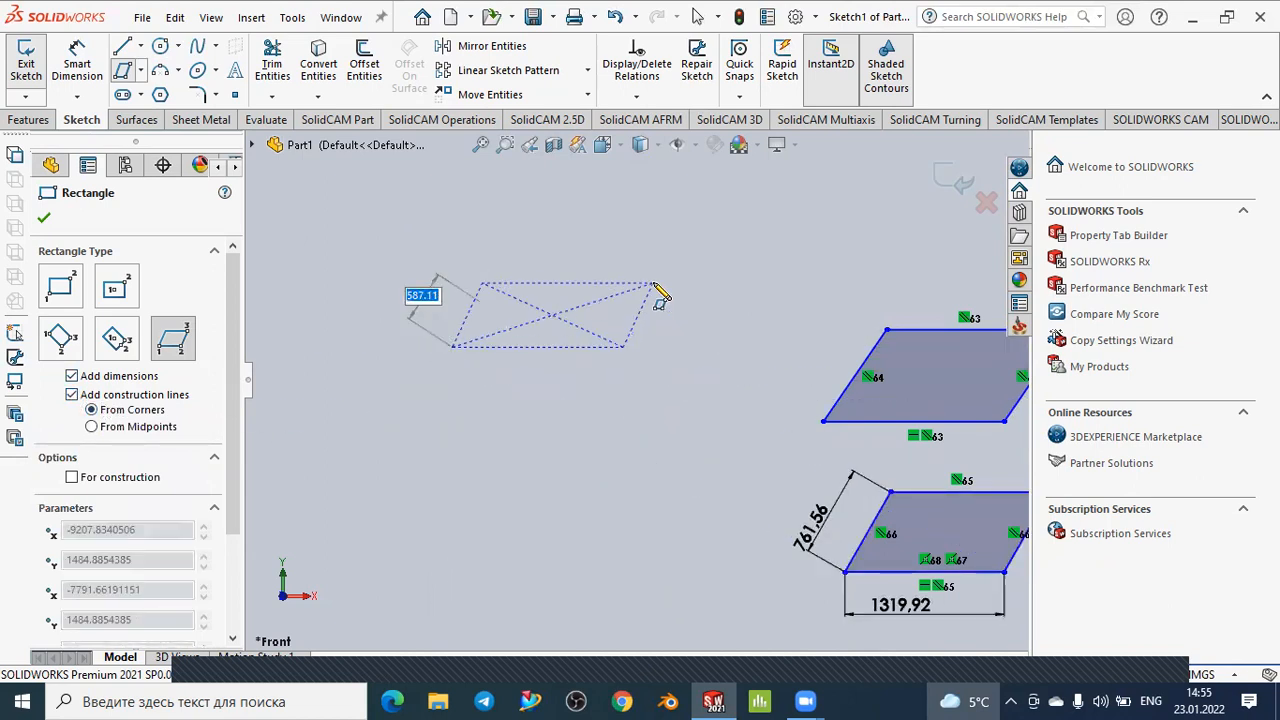
pyautogui.click(703, 247)
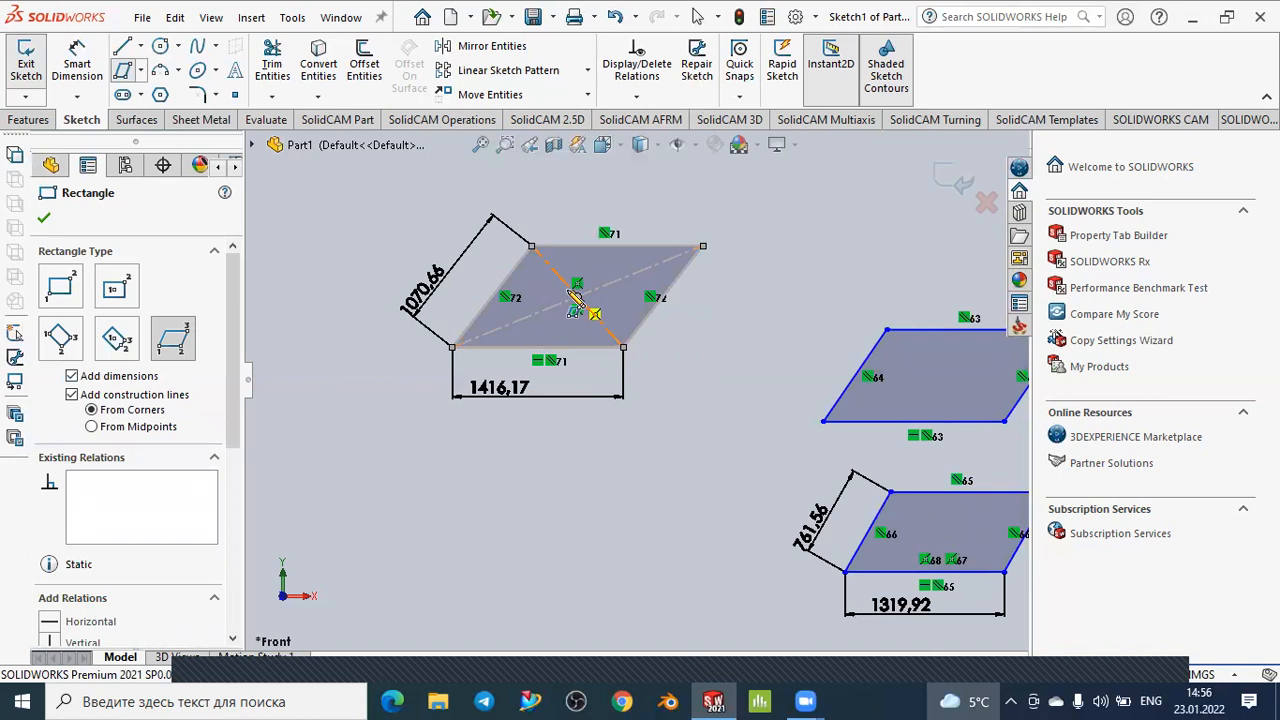
# Draw a dimensioned, slightly tilted Parallelogram about 1512 by 961 mm with construction lines from midpoints, below the one with corner lines, and finish the command
pyautogui.click(97, 436)
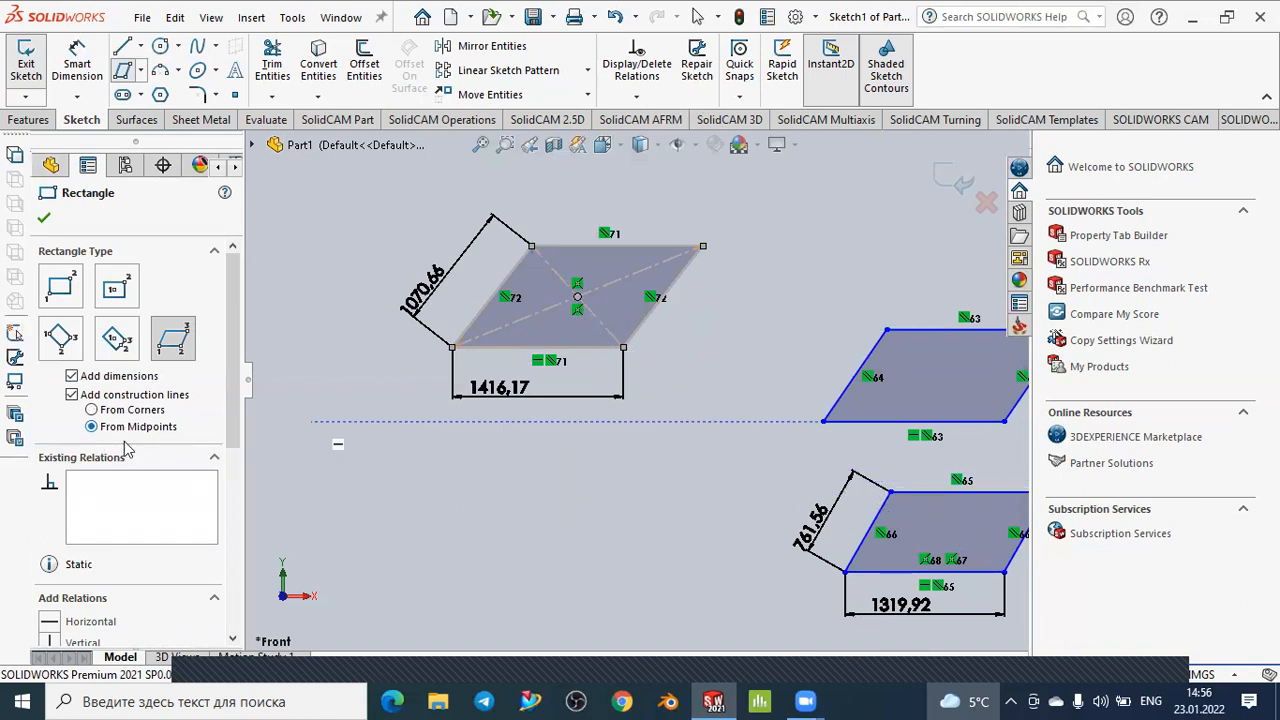
pyautogui.click(464, 557)
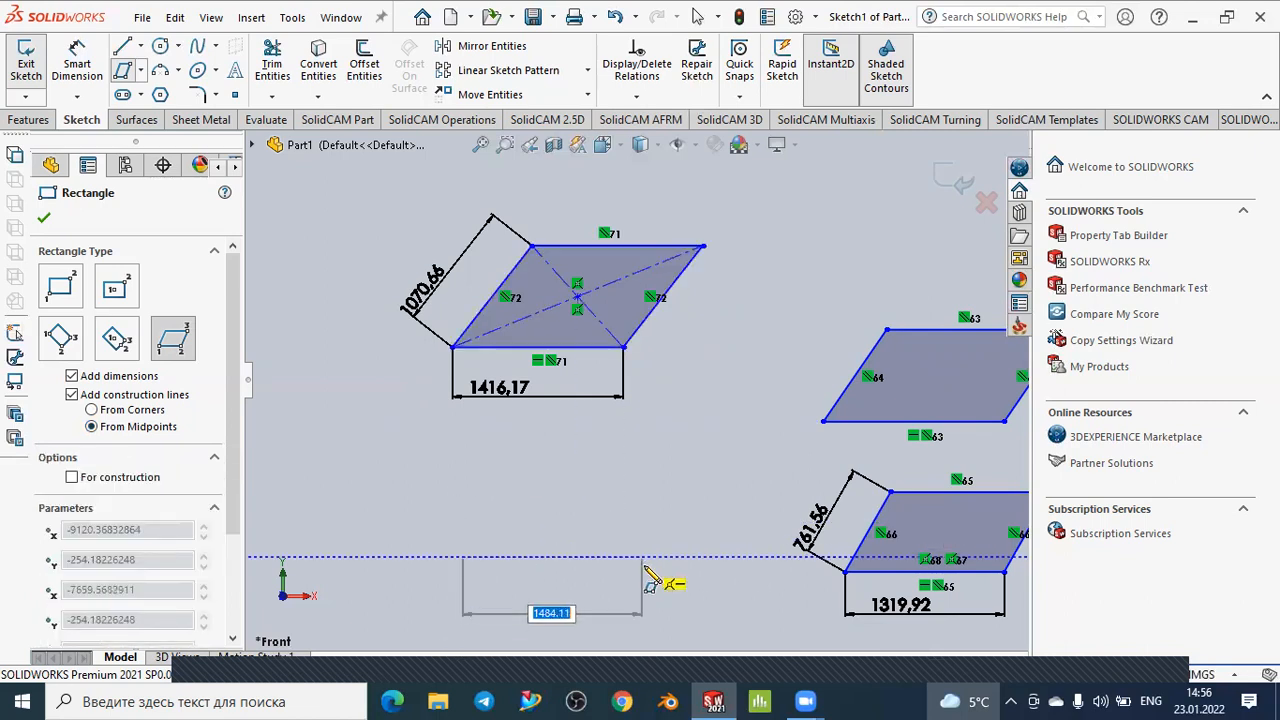
pyautogui.click(648, 571)
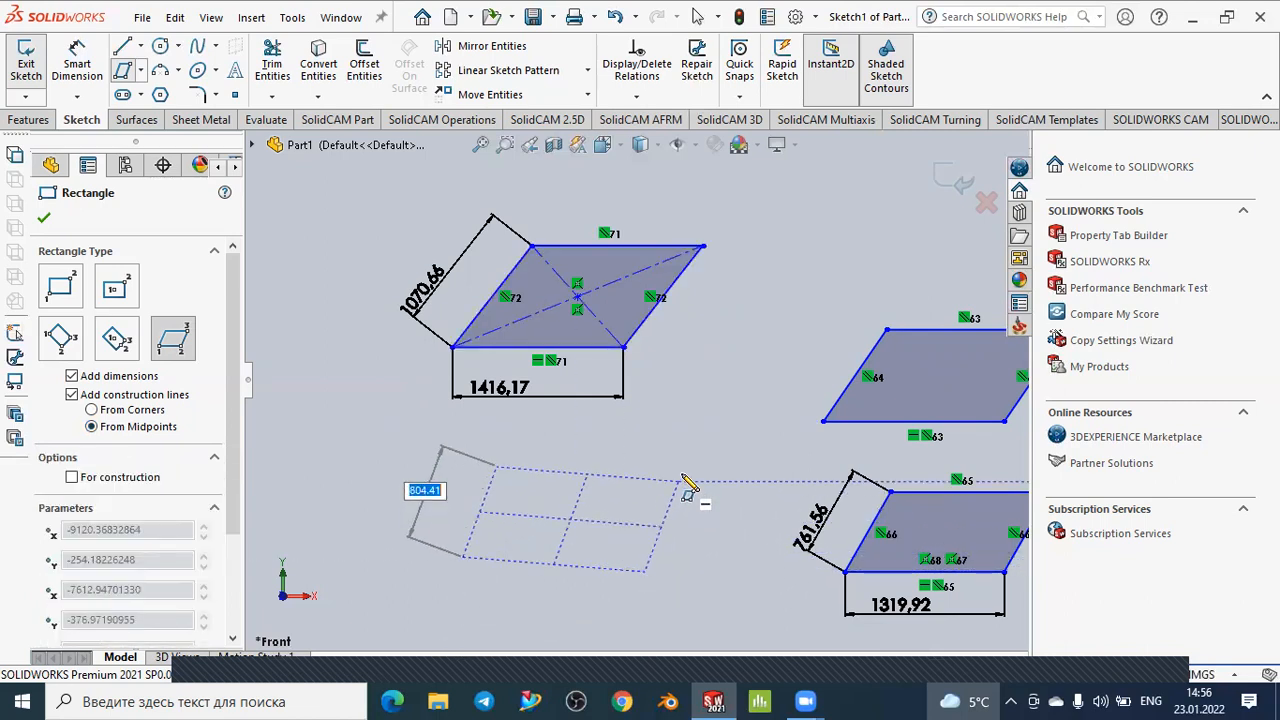
pyautogui.click(691, 467)
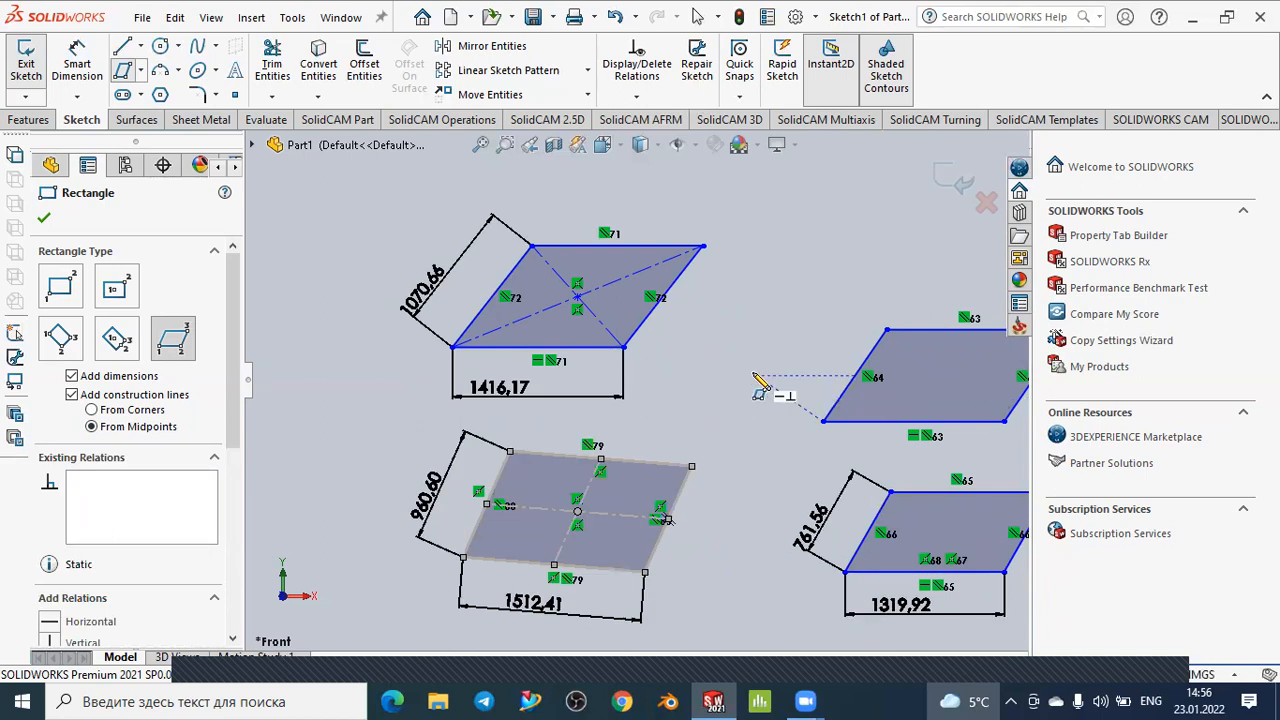
pyautogui.press('Escape')
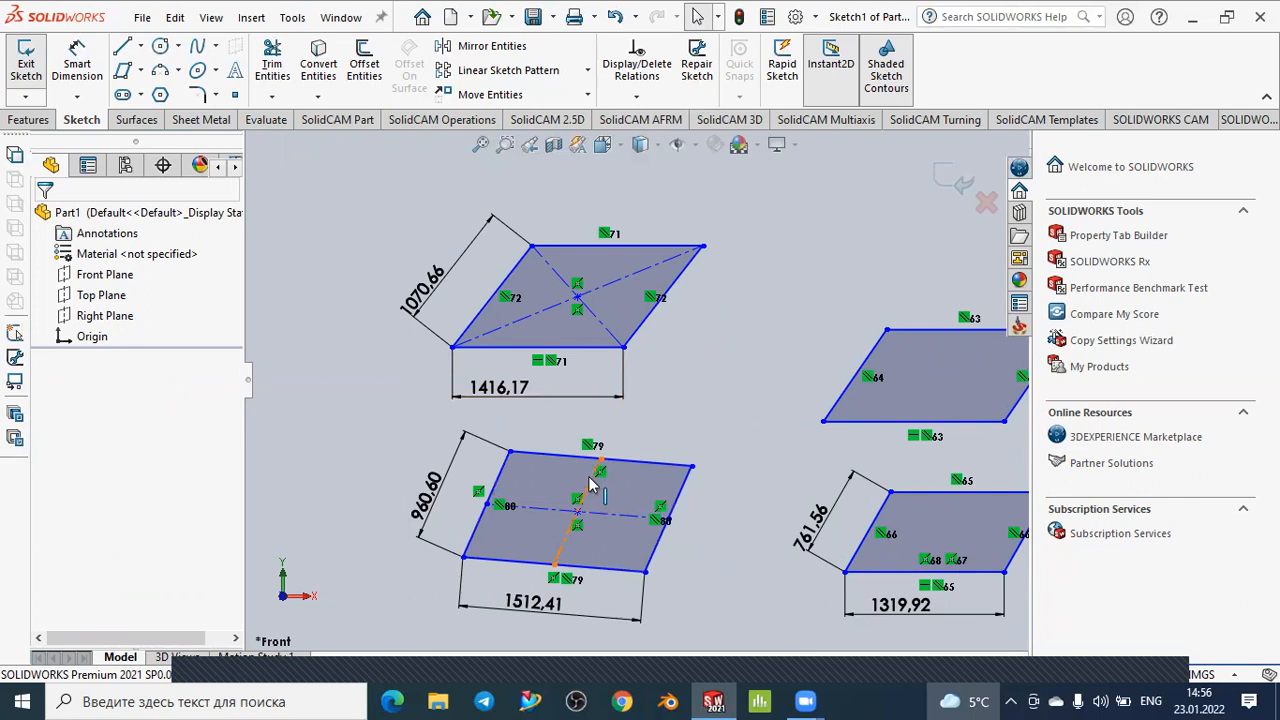
# Examine the drawn parallelograms alongside the other rectangles and review the available rectangle types
pyautogui.scroll(5, 592, 485)
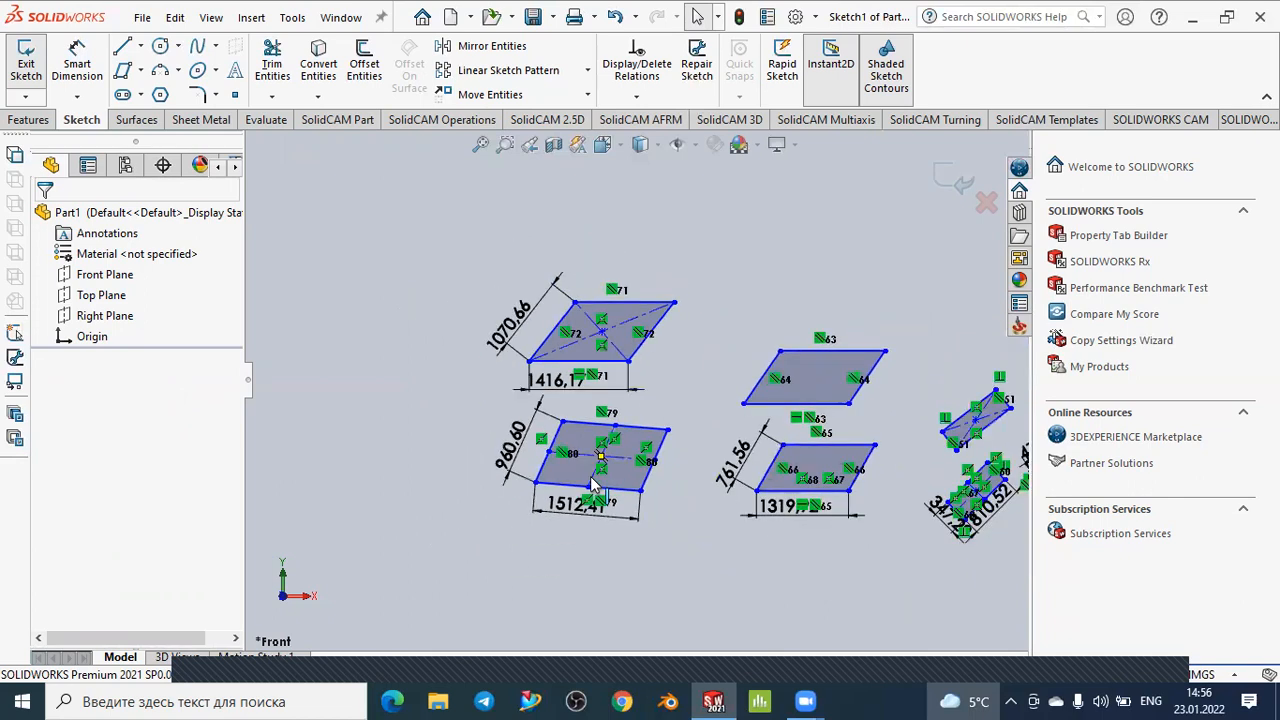
pyautogui.scroll(3, 556, 428)
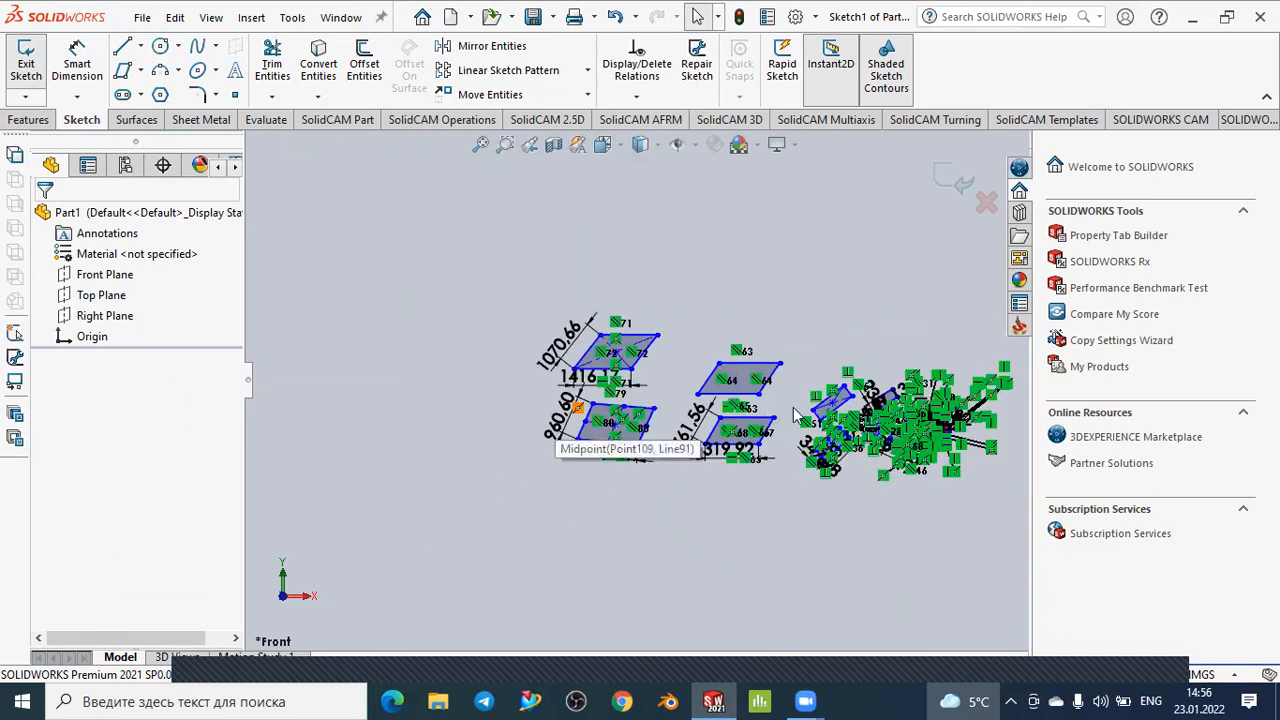
pyautogui.scroll(2, 846, 368)
pyautogui.scroll(-4, 846, 368)
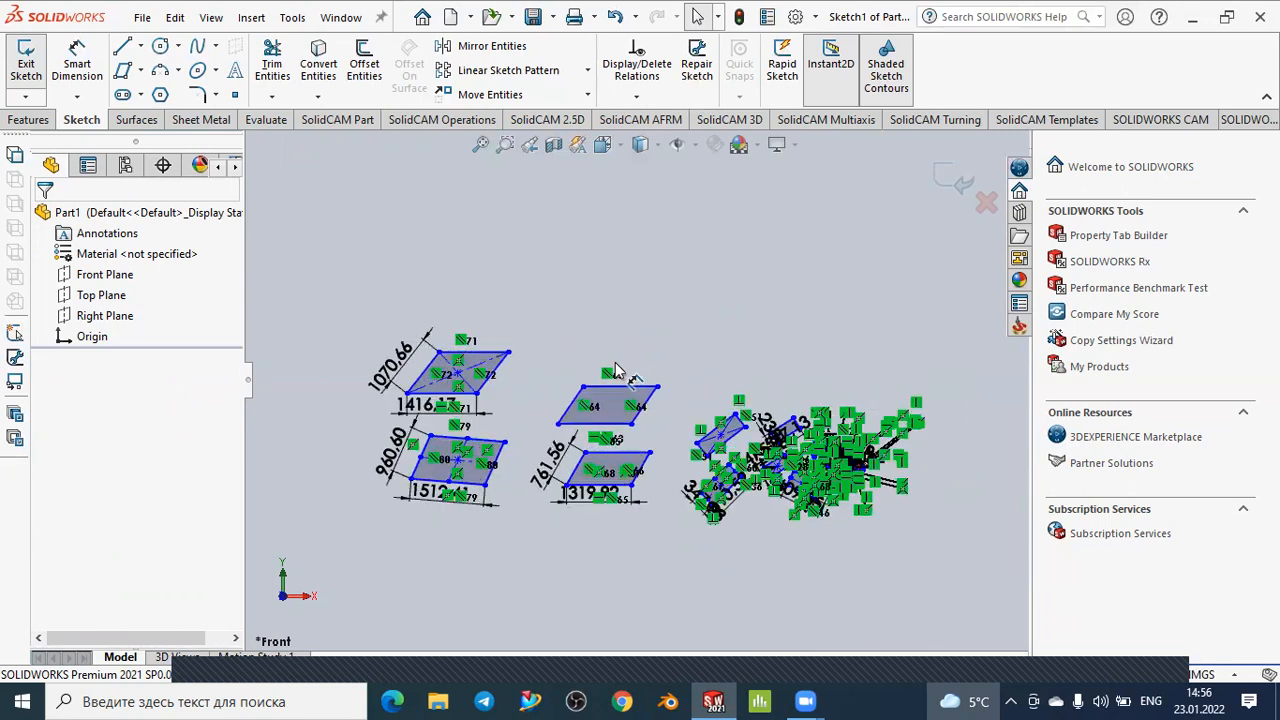
pyautogui.scroll(-2, 322, 424)
pyautogui.scroll(-2, 340, 420)
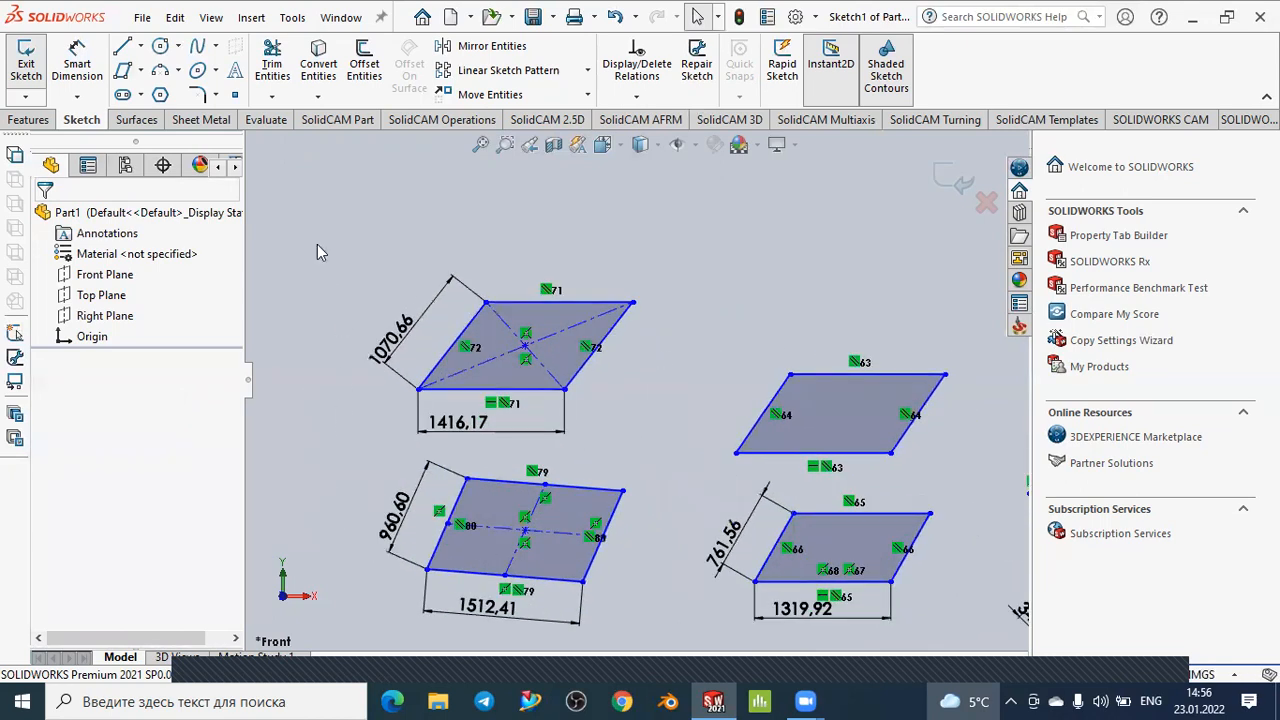
pyautogui.click(141, 71)
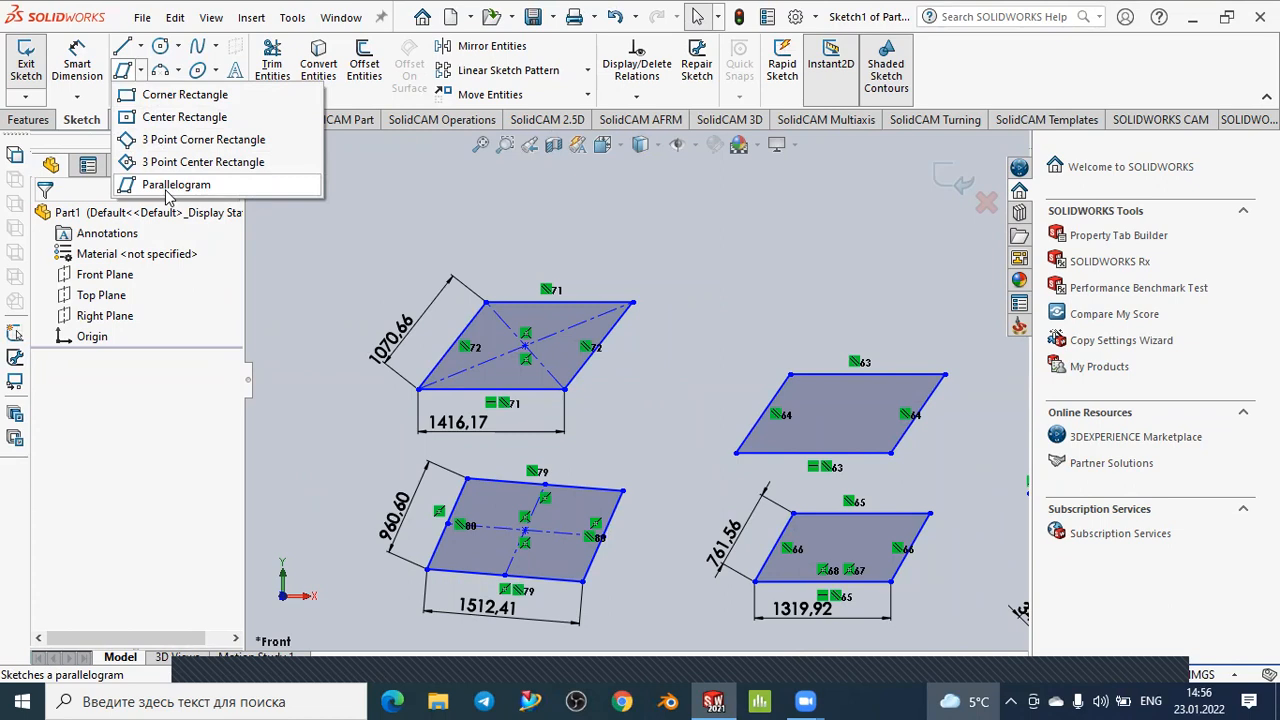
pyautogui.click(429, 237)
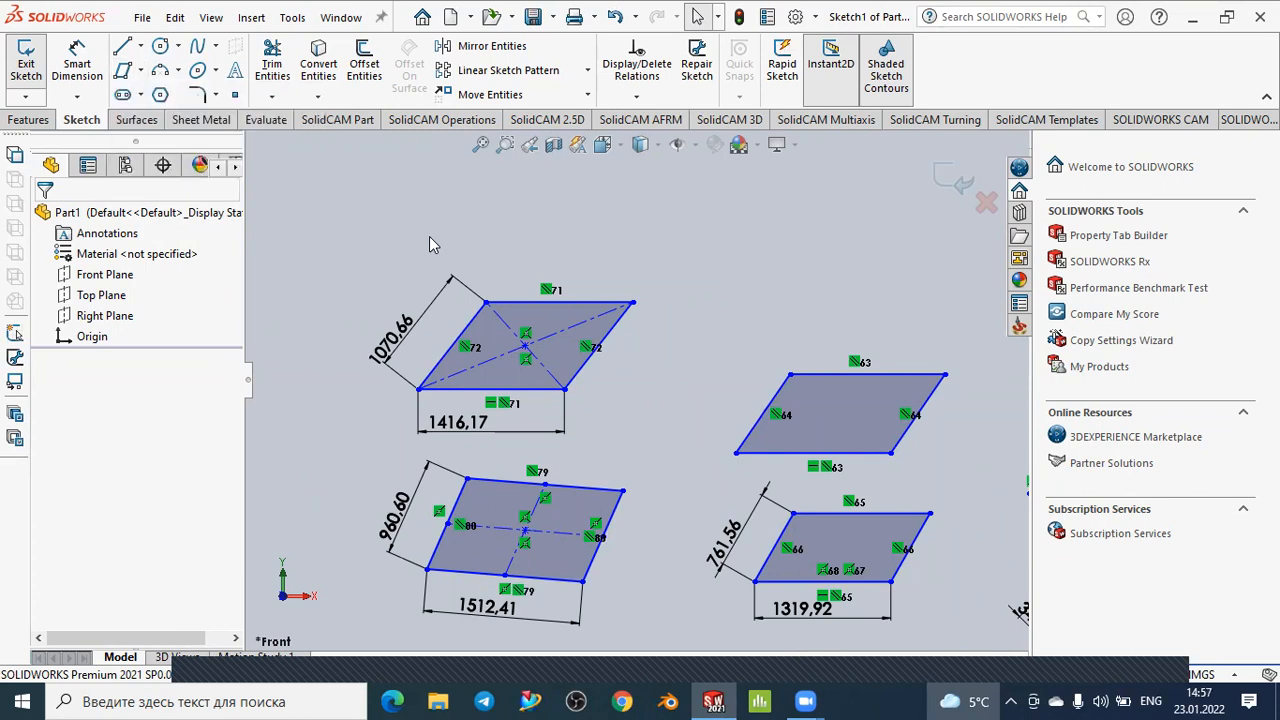